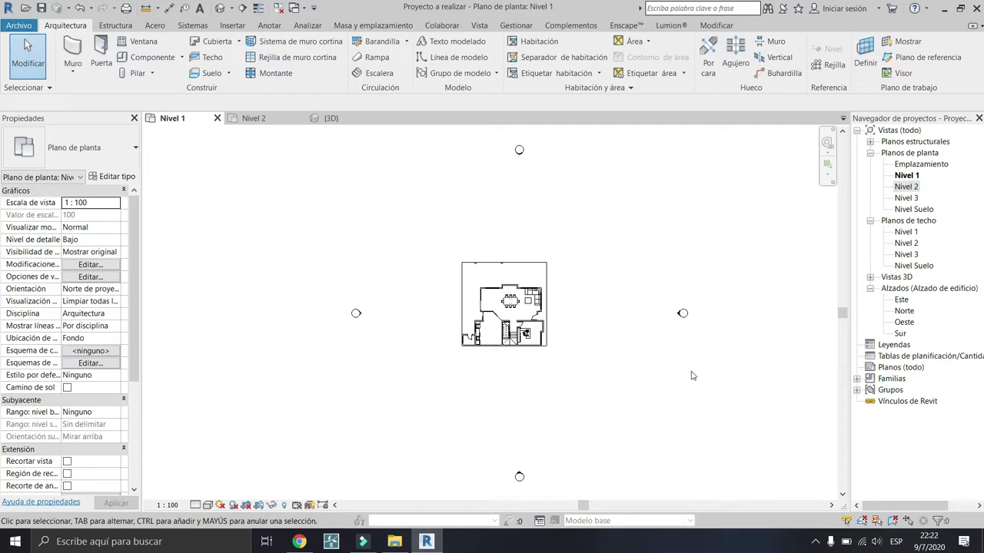
Step: Zoom in and out around the Nivel 1 floor plan
scroll(509, 318, "up", 1)
scroll(509, 319, "up", 4)
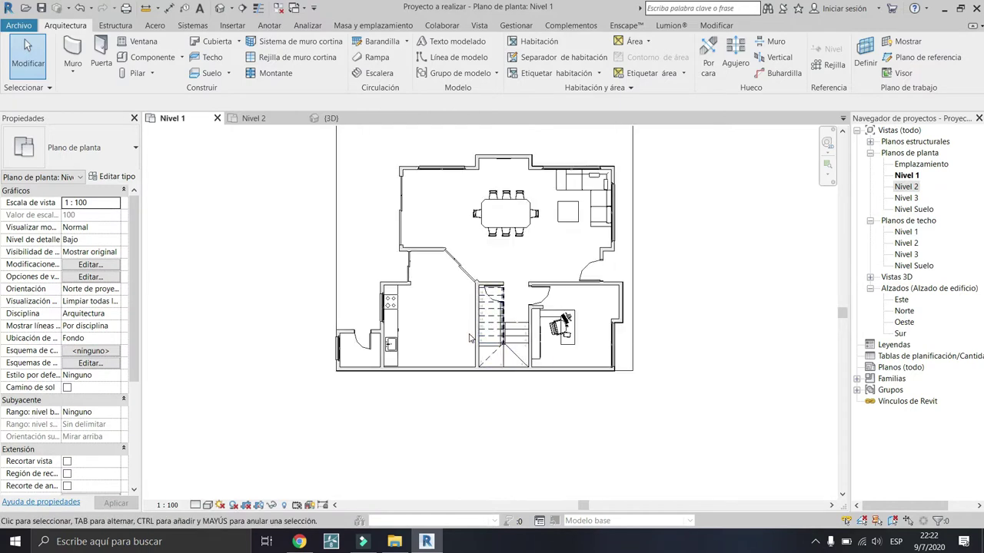
scroll(471, 338, "down", 3)
scroll(410, 358, "down", 1)
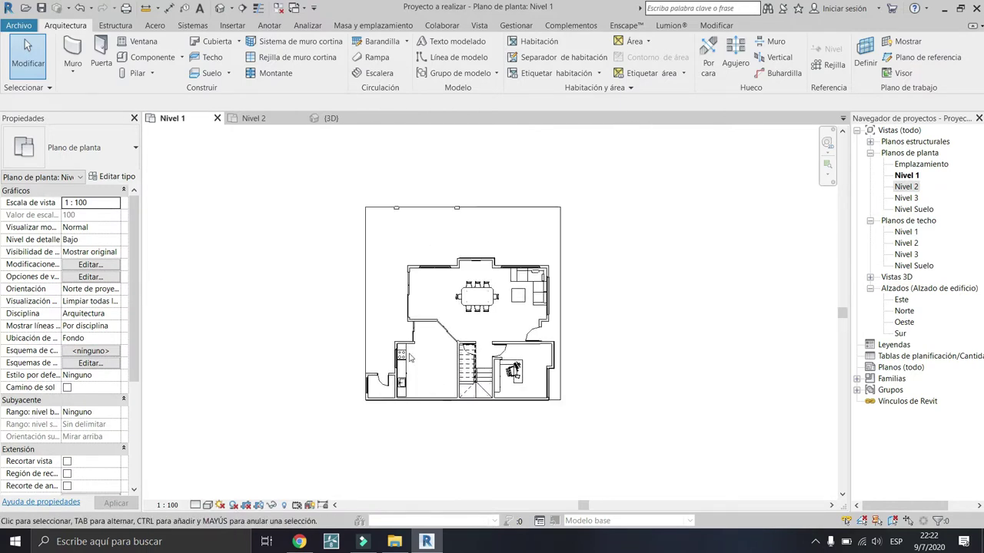
Step: Start aligned dimensions with Diagonal - Arial 2.5 mm style, Caras de muro and Referencias individuales
left_click(169, 8)
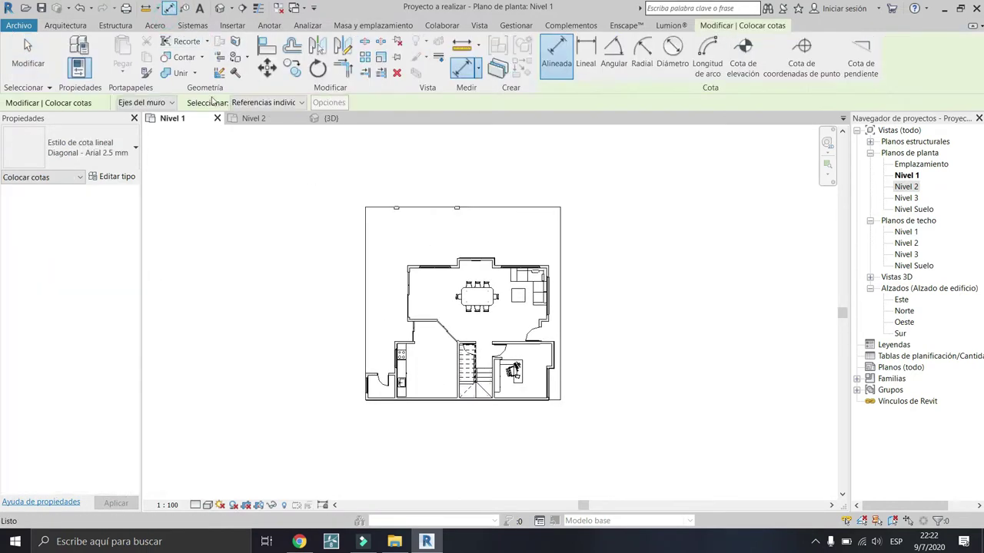
left_click(117, 143)
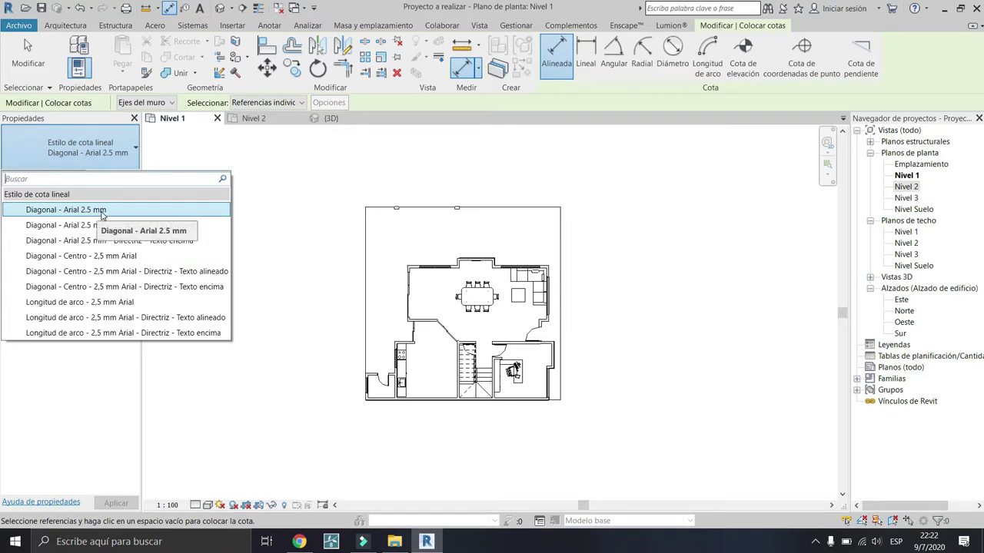
left_click(116, 209)
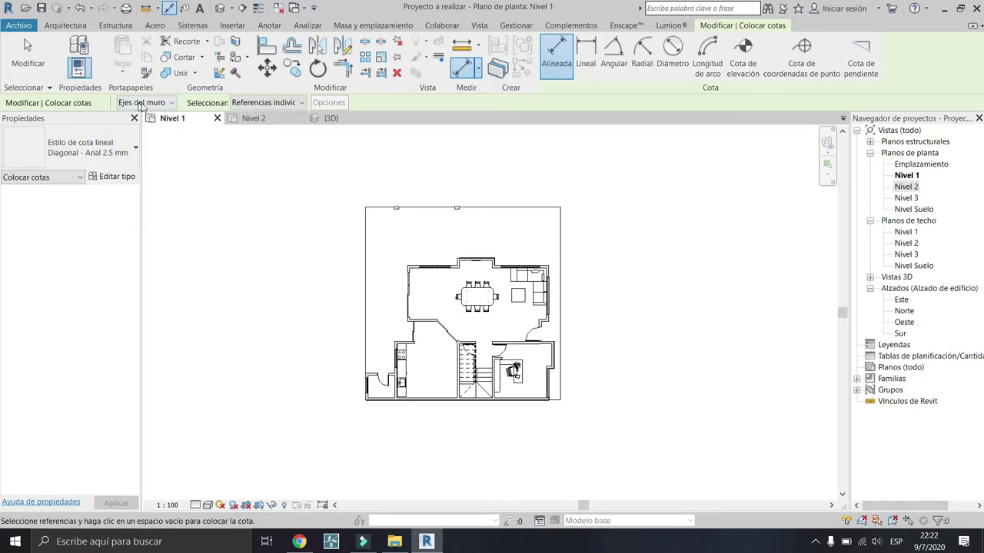
left_click(166, 106)
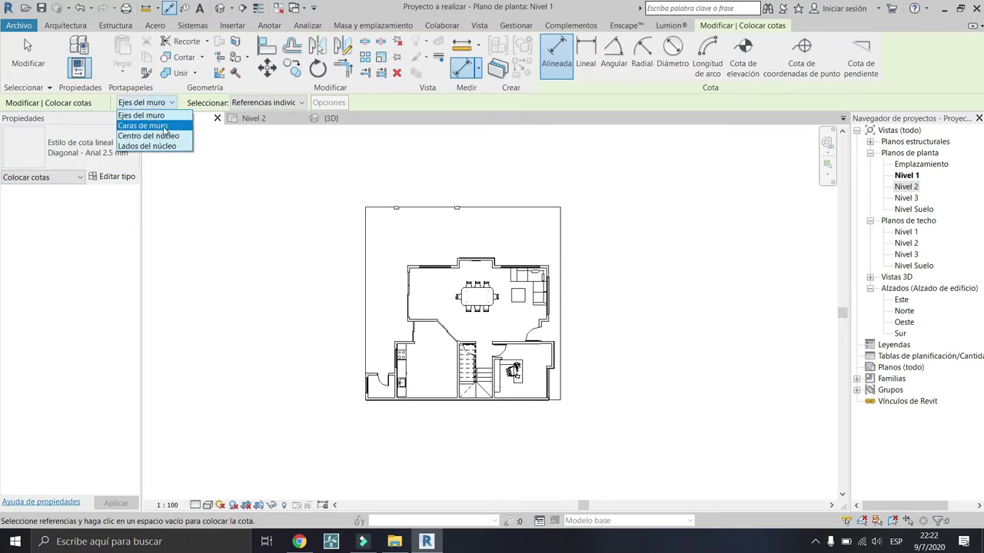
left_click(166, 126)
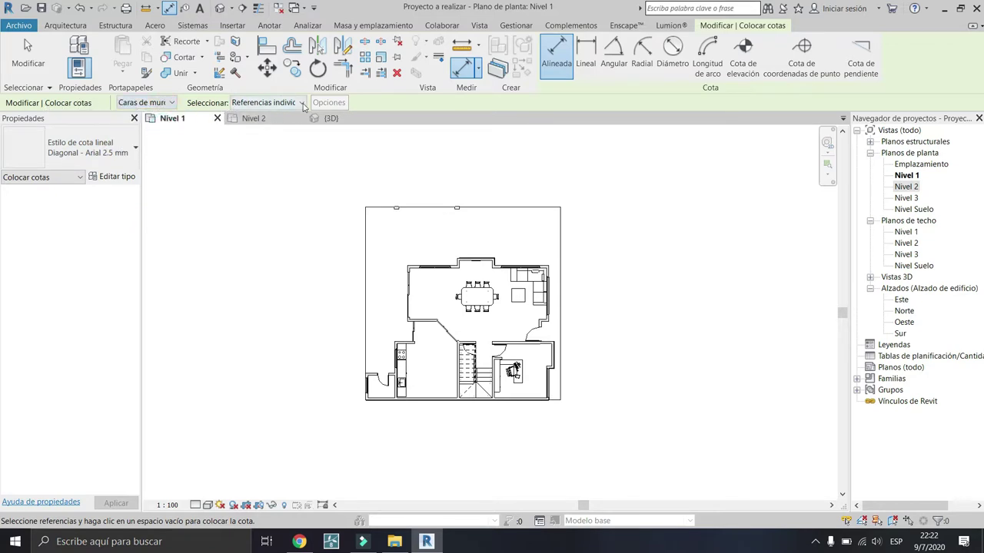
left_click(303, 103)
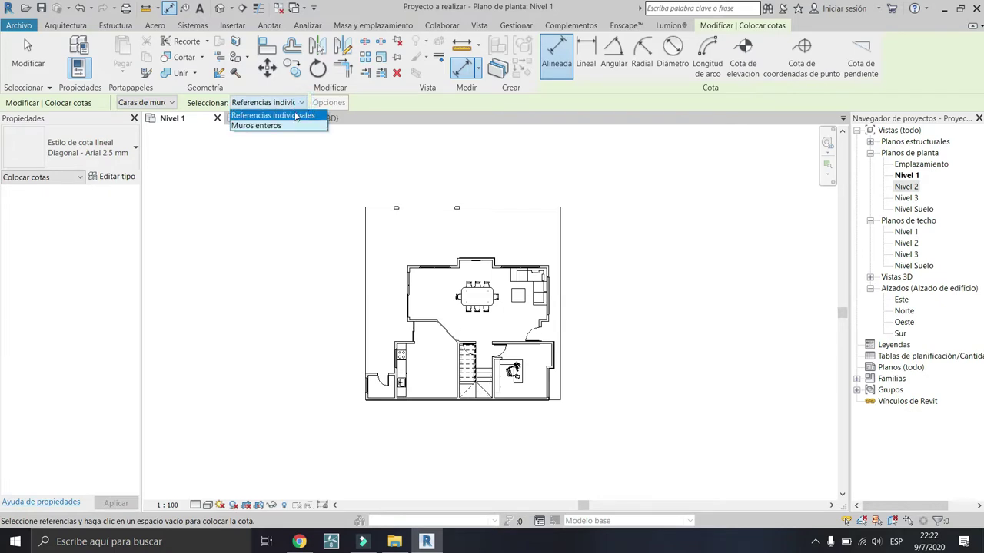
left_click(300, 105)
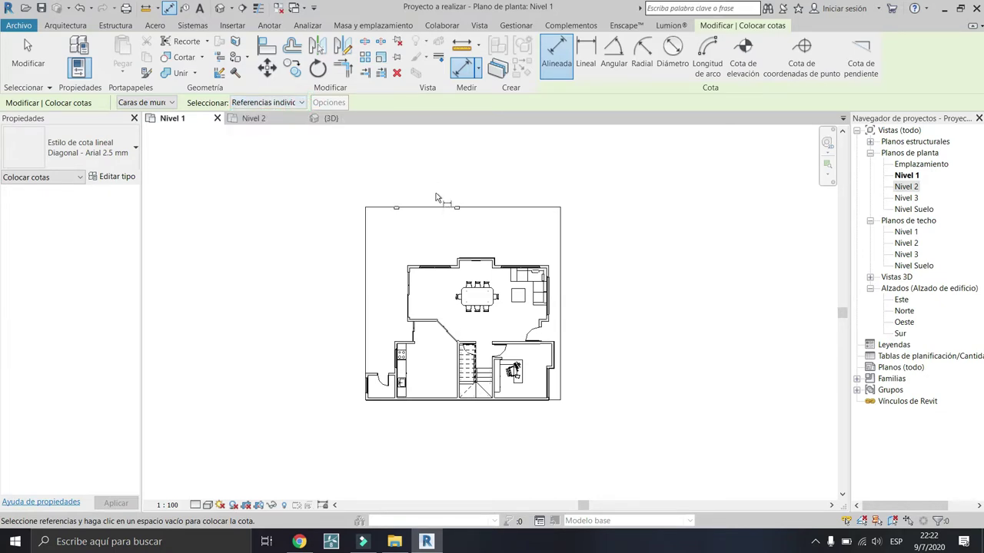
Step: Zoom around the Nivel 1 plan and exit dimension placement
scroll(377, 402, "up", 3)
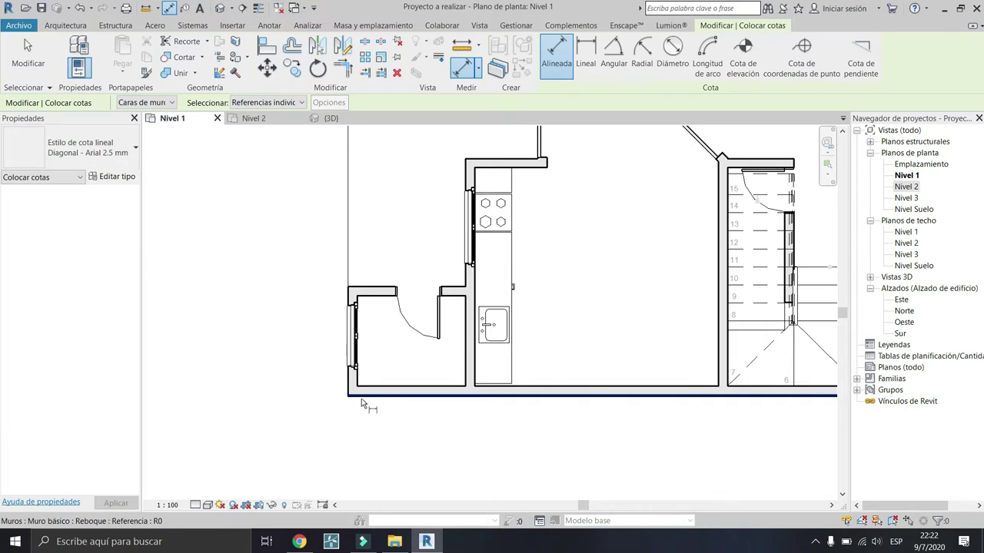
scroll(304, 361, "up", 2)
scroll(308, 367, "down", 2)
scroll(342, 392, "up", 1)
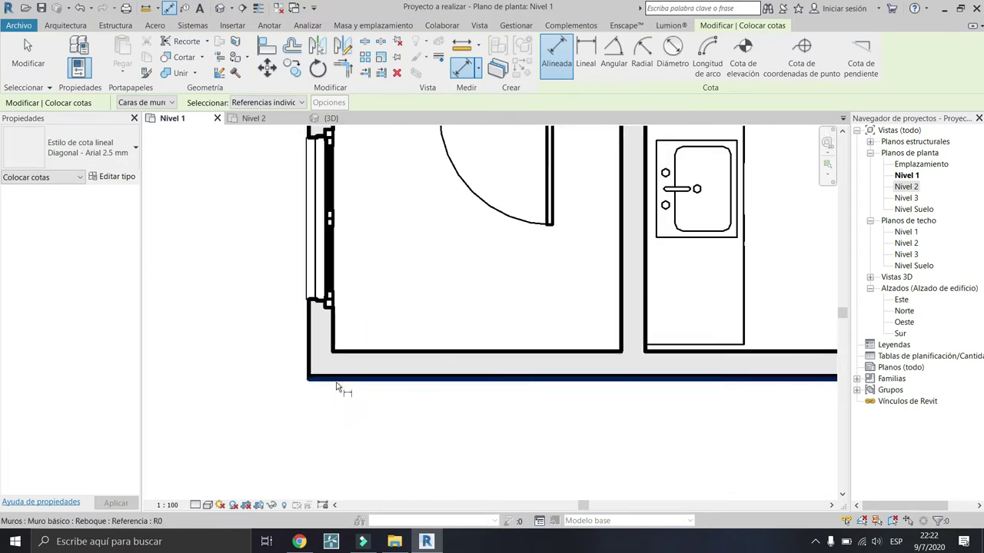
scroll(353, 376, "up", 2)
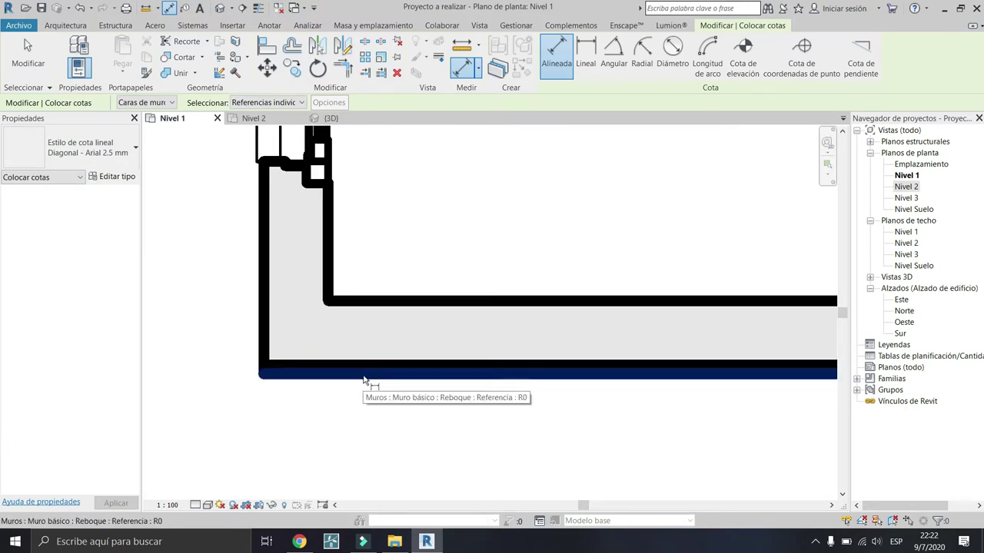
scroll(369, 380, "down", 2)
scroll(372, 382, "down", 2)
scroll(377, 380, "down", 2)
key("Escape")
key("Escape")
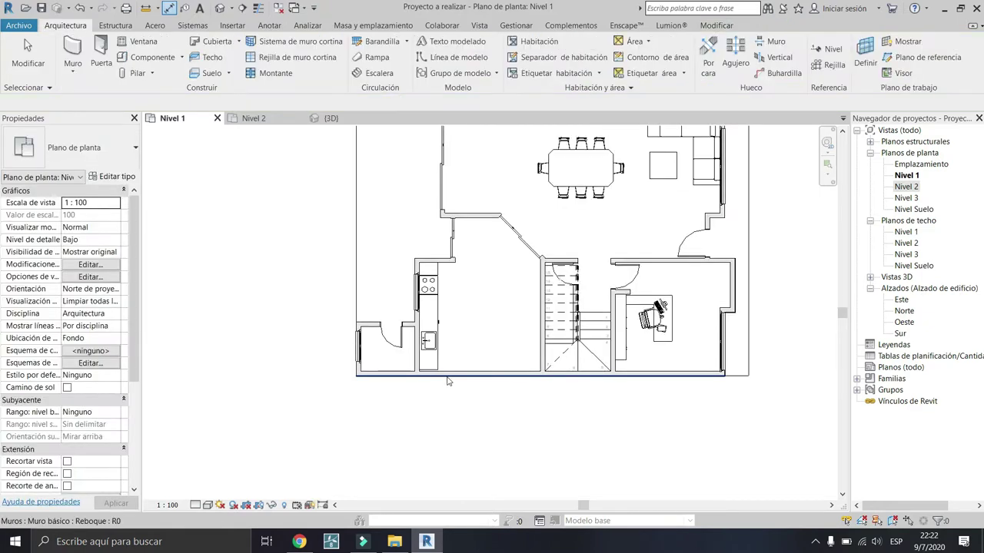
Step: Tab-select the chain of seven connected exterior walls, then clear the selection
scroll(445, 380, "up", 4)
scroll(446, 380, "up", 1)
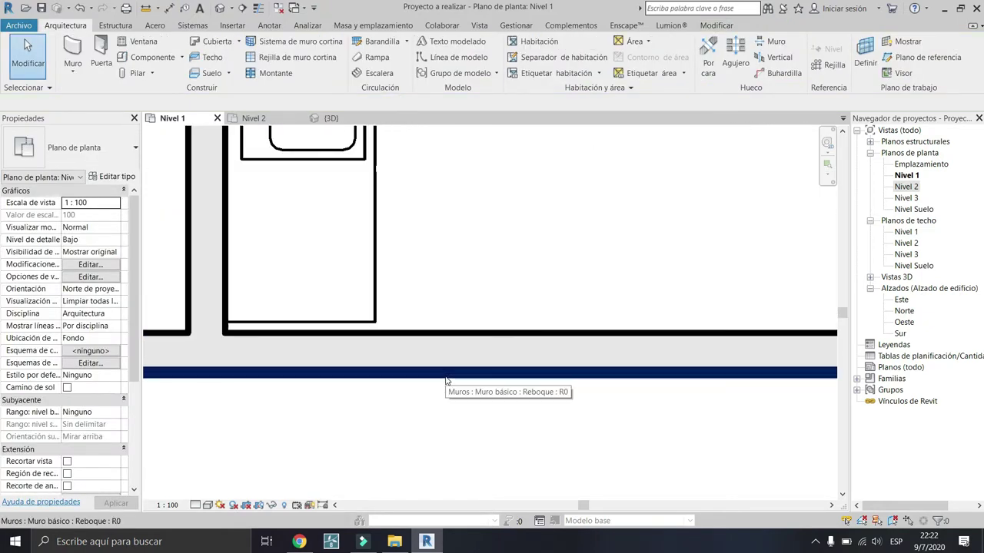
left_click(446, 378)
scroll(446, 379, "down", 3)
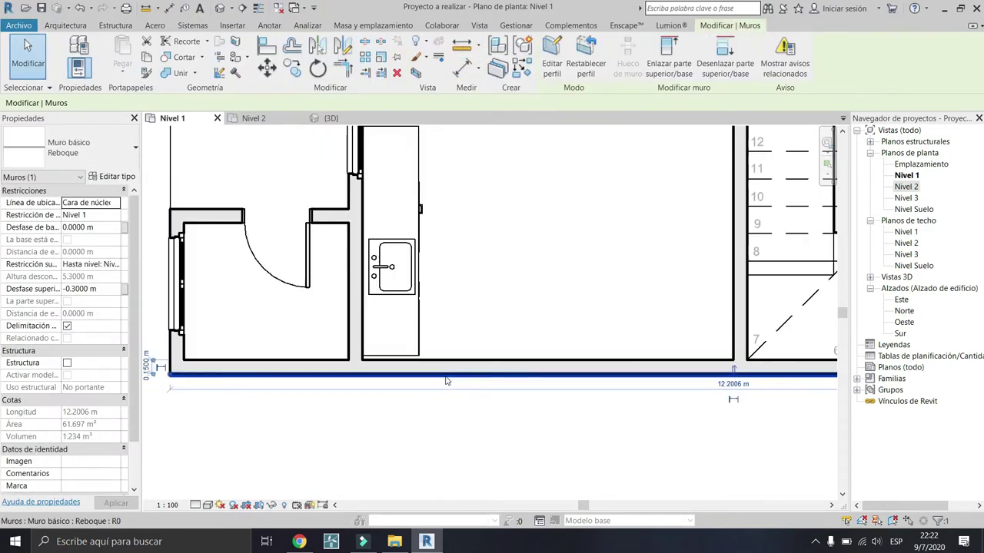
scroll(445, 377, "down", 1)
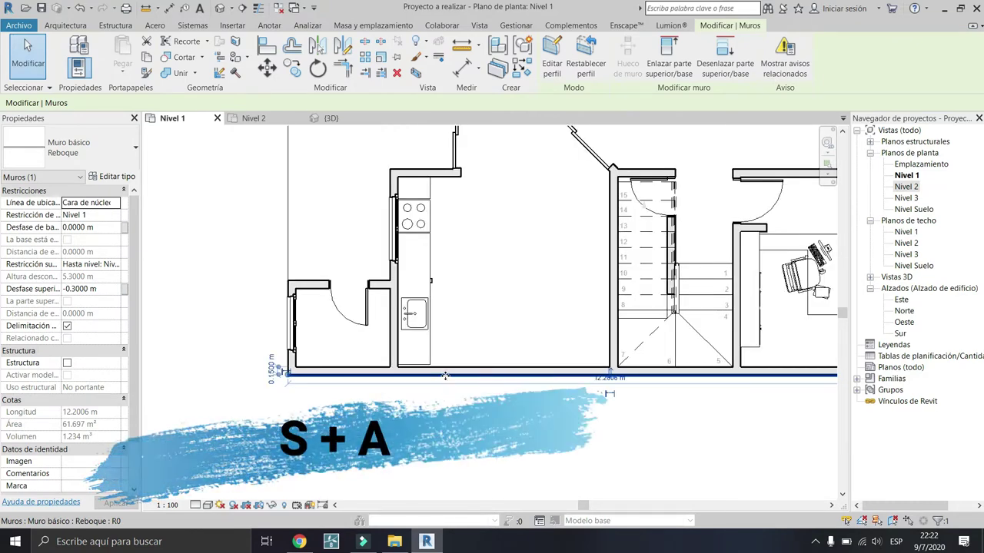
key("Tab")
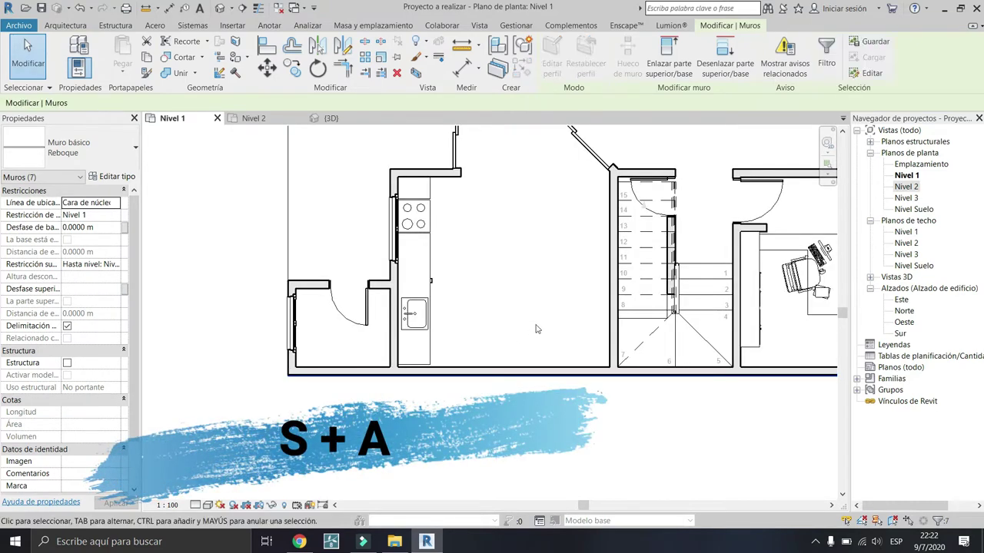
left_click(445, 376)
scroll(461, 369, "down", 3)
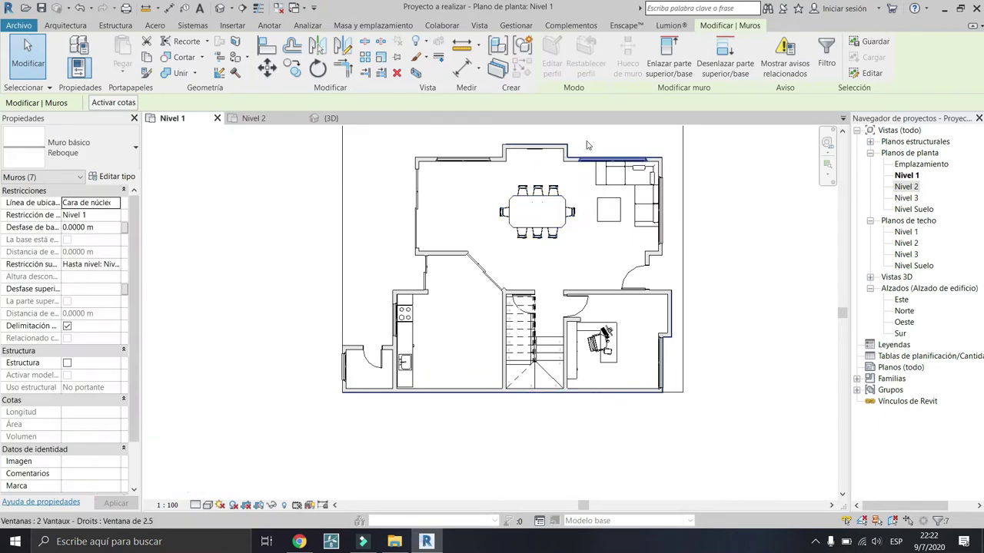
scroll(586, 146, "up", 4)
scroll(537, 307, "down", 3)
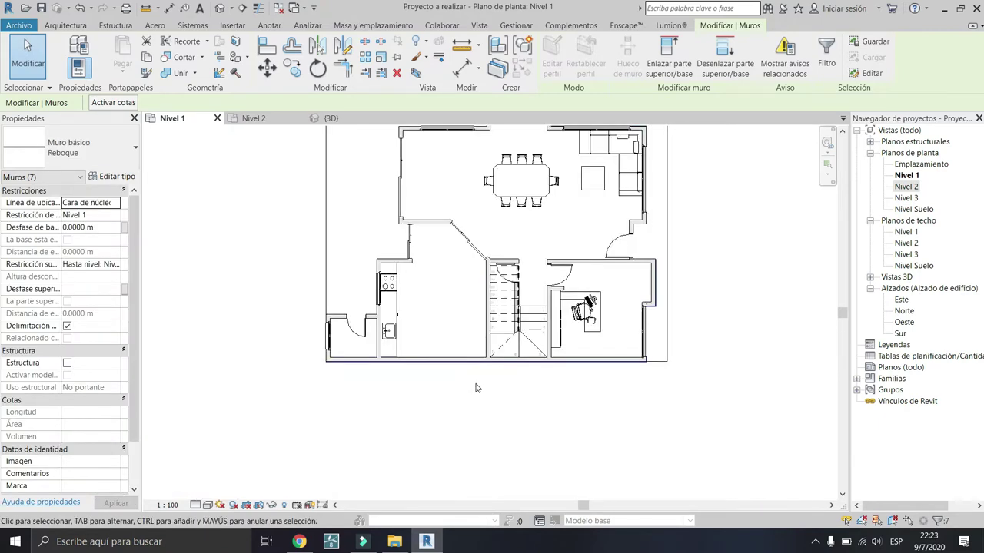
key("Escape")
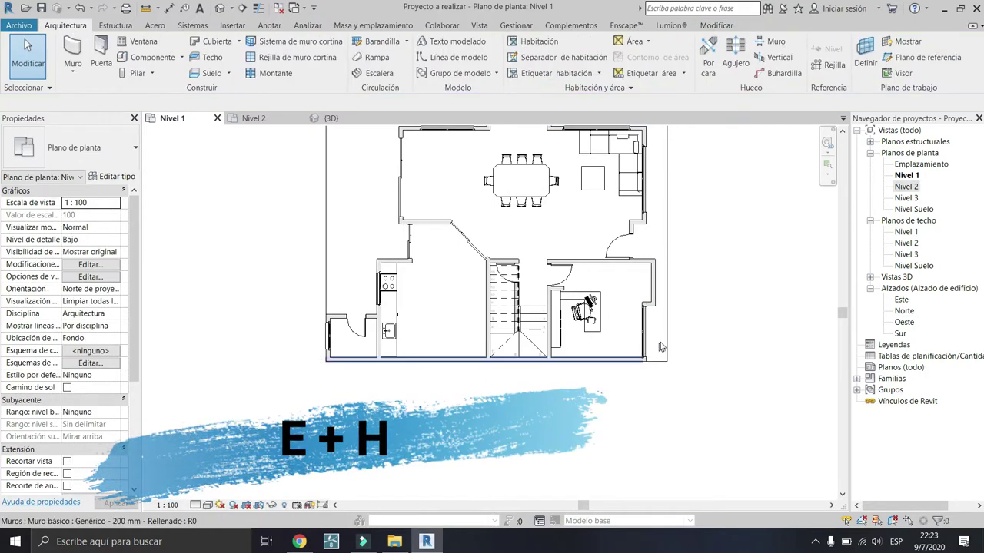
Step: Briefly turn on Reveal Hidden Elements to inspect the Nivel 1 plan, then turn it off
scroll(609, 369, "up", 1)
scroll(608, 369, "up", 2)
scroll(614, 362, "up", 2)
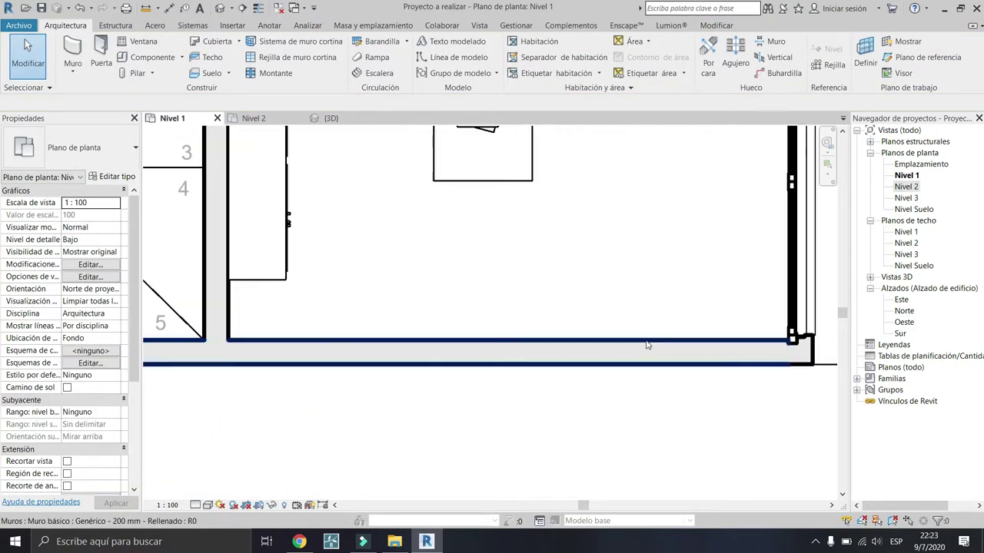
scroll(646, 345, "up", 1)
scroll(676, 345, "down", 2)
scroll(692, 349, "down", 2)
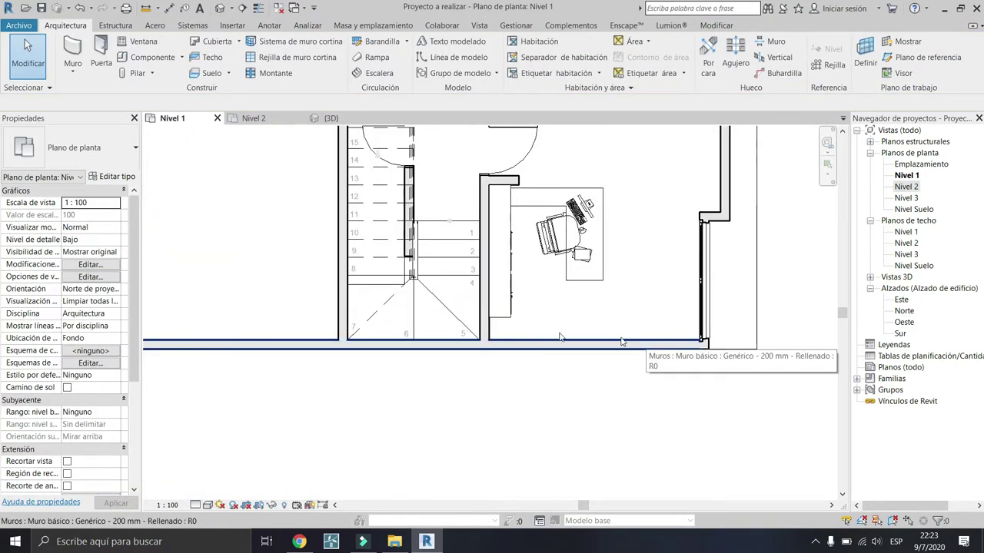
scroll(325, 360, "down", 1)
scroll(307, 373, "down", 1)
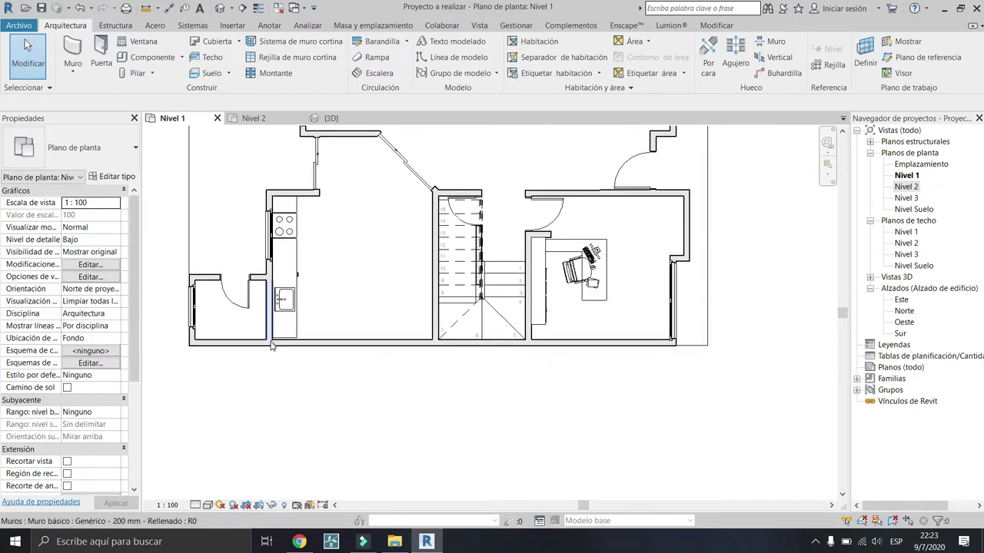
left_click(285, 505)
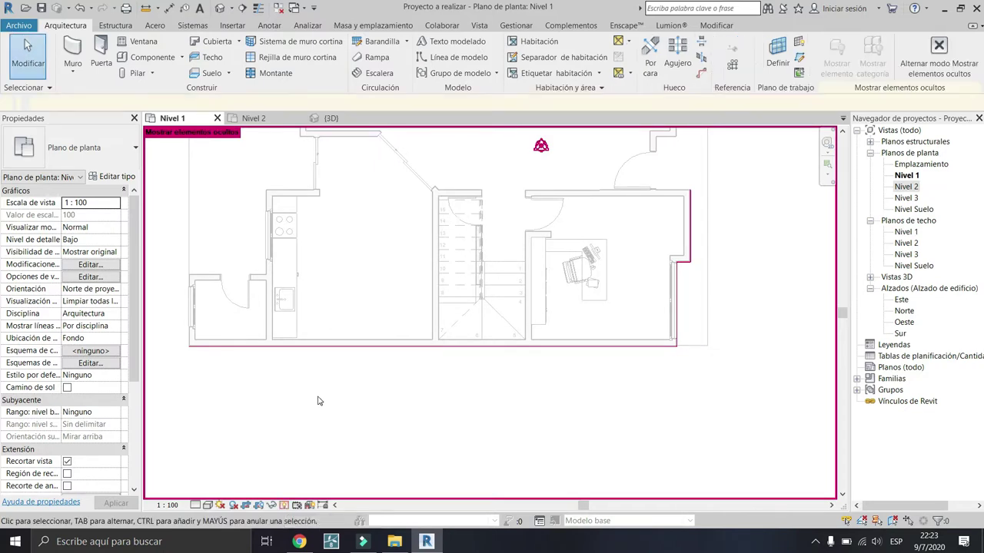
middle_click_drag(315, 394, 408, 473)
scroll(603, 392, "down", 2)
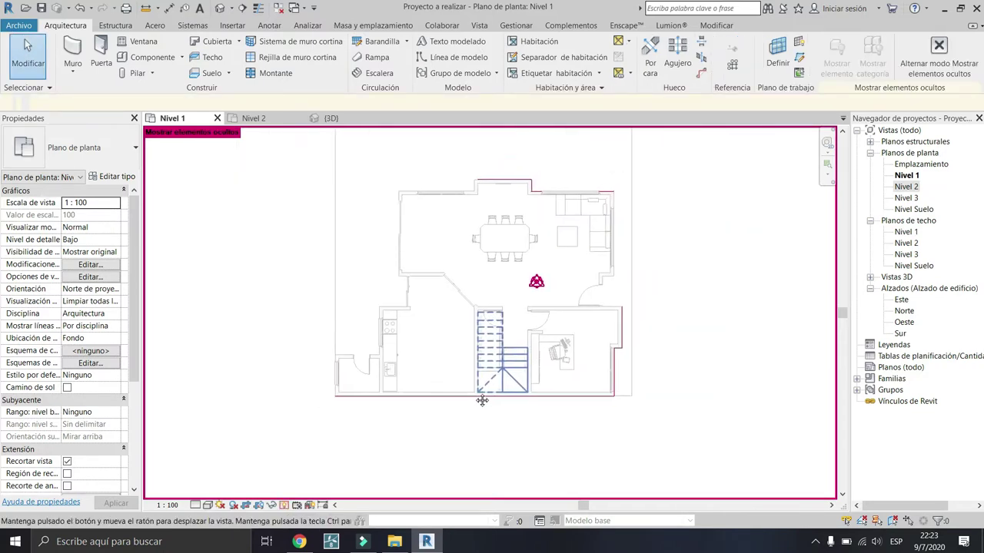
scroll(584, 415, "down", 2)
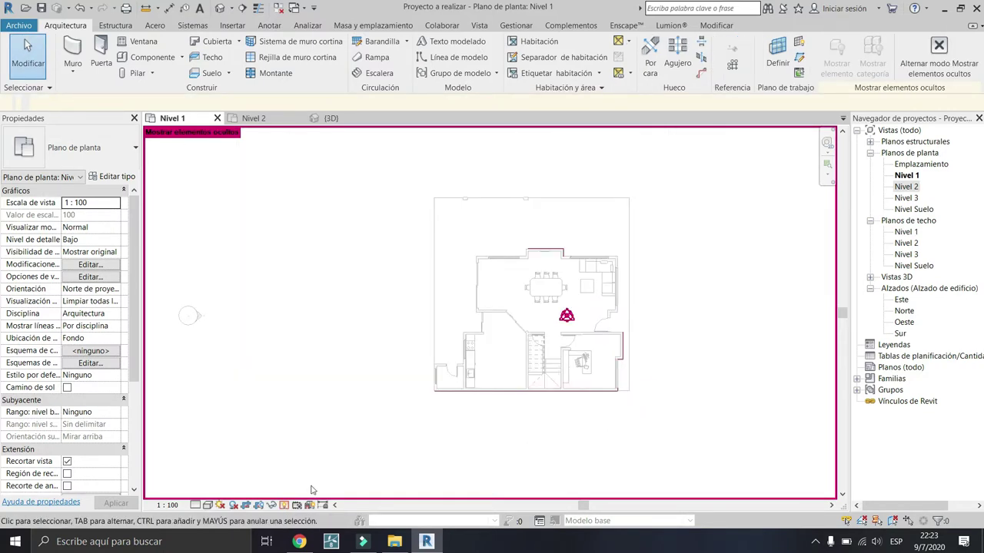
left_click(291, 507)
scroll(668, 380, "up", 2)
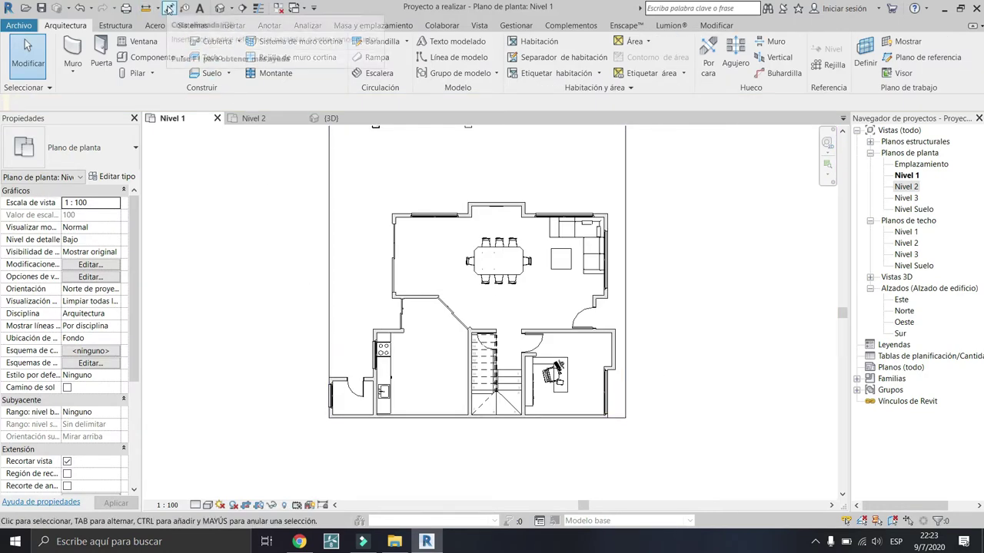
Step: Add a 12.2 m aligned dimension from the bottom wall to the opposite outer wall
left_click(169, 8)
scroll(324, 400, "up", 3)
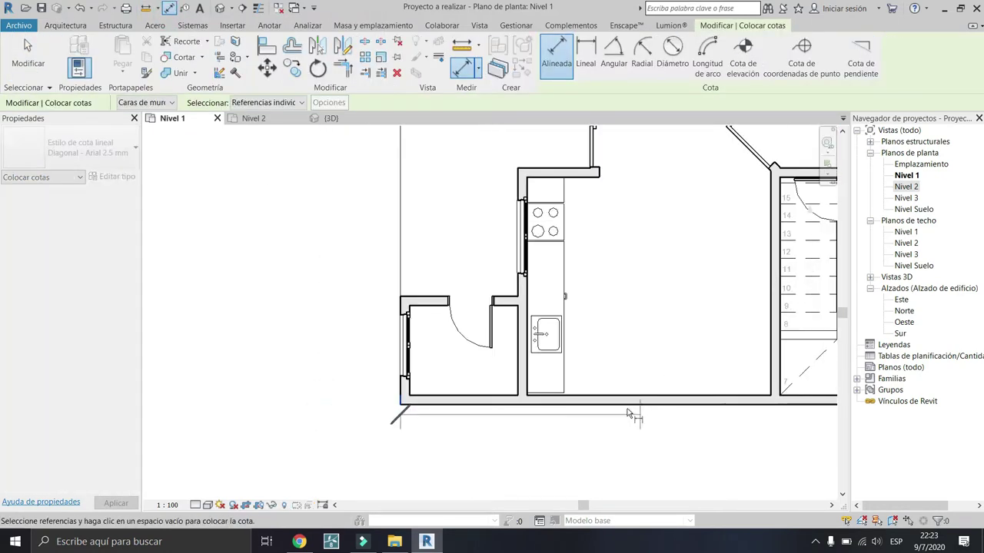
left_click(324, 399)
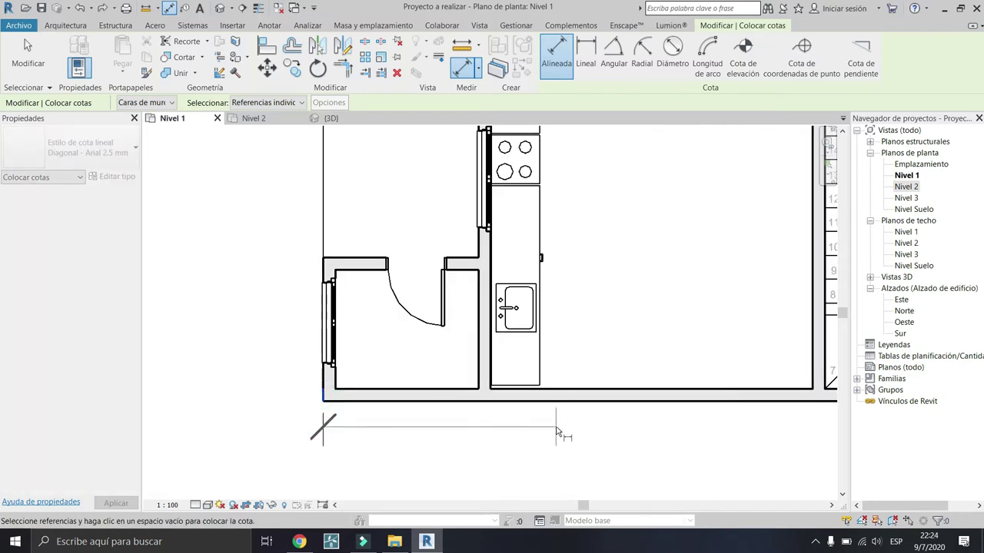
scroll(235, 402, "down", 3)
scroll(550, 394, "up", 3)
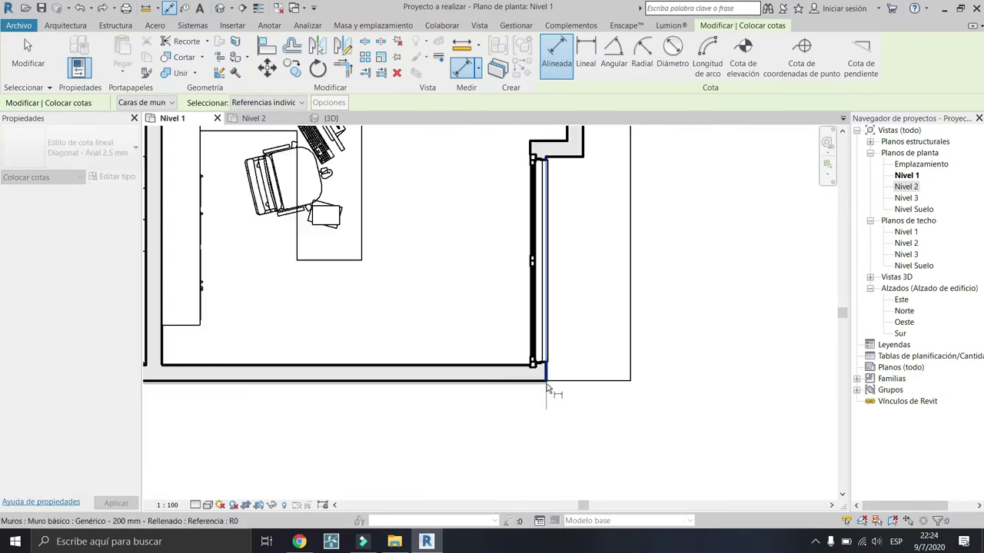
scroll(546, 383, "down", 3)
scroll(296, 353, "up", 4)
scroll(295, 353, "down", 2)
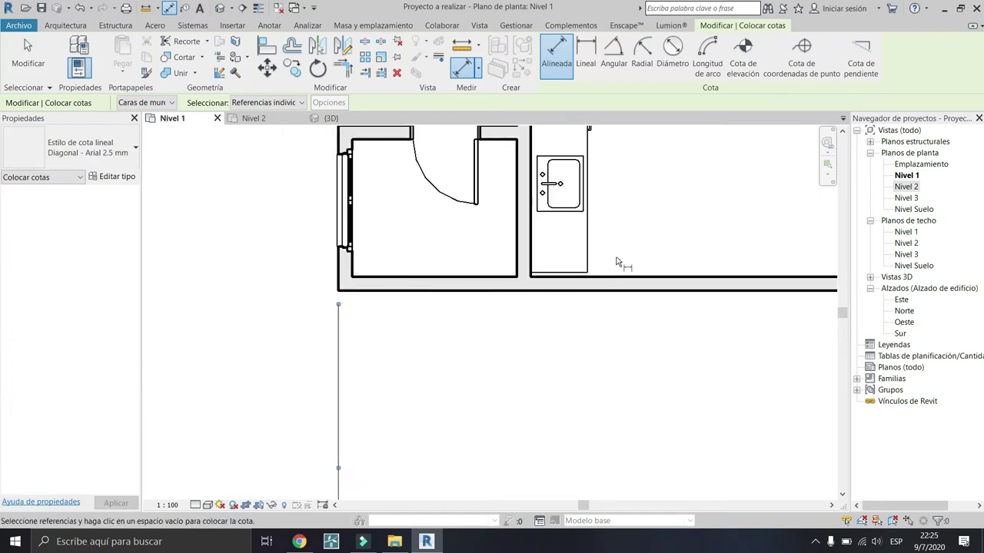
left_click(615, 264)
scroll(377, 263, "down", 2)
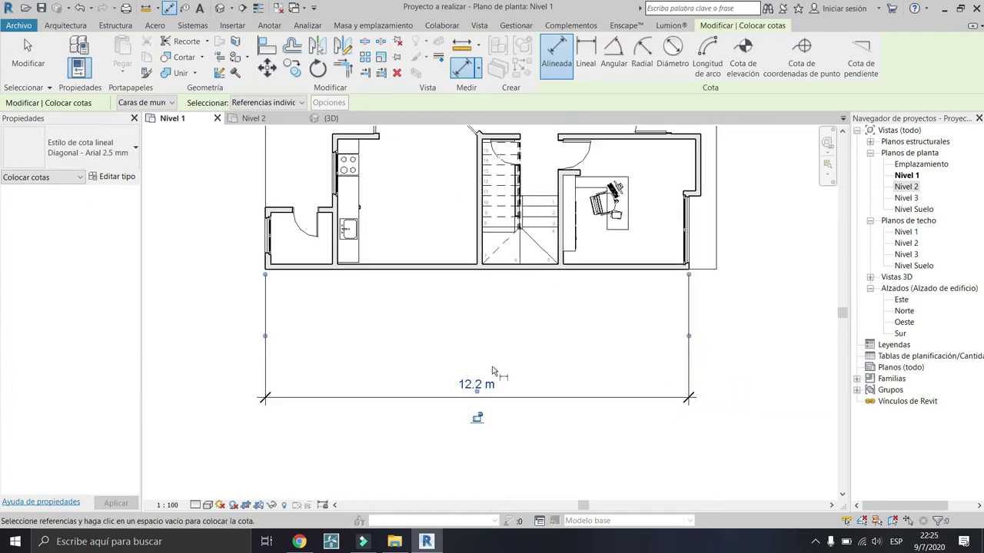
scroll(493, 371, "up", 2)
scroll(485, 370, "up", 3)
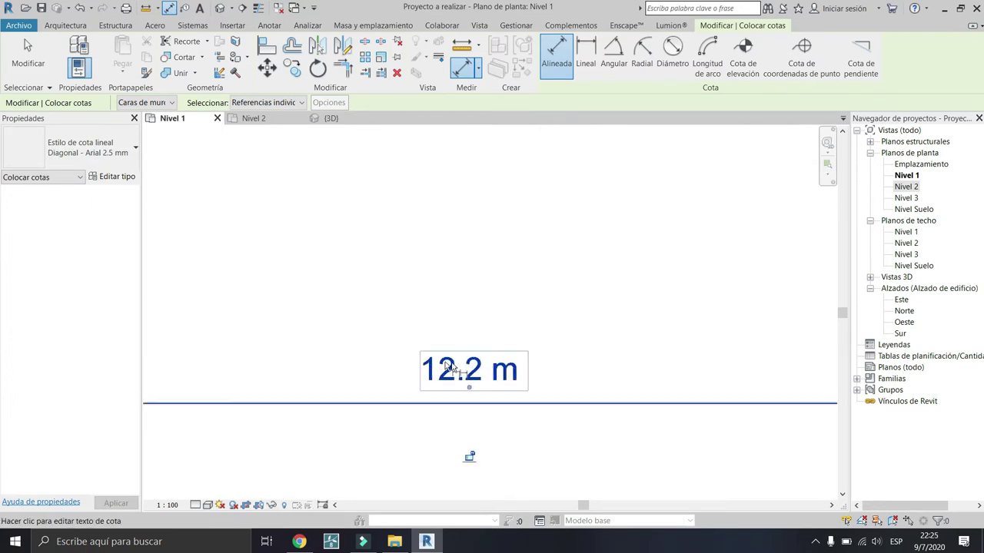
scroll(450, 369, "down", 3)
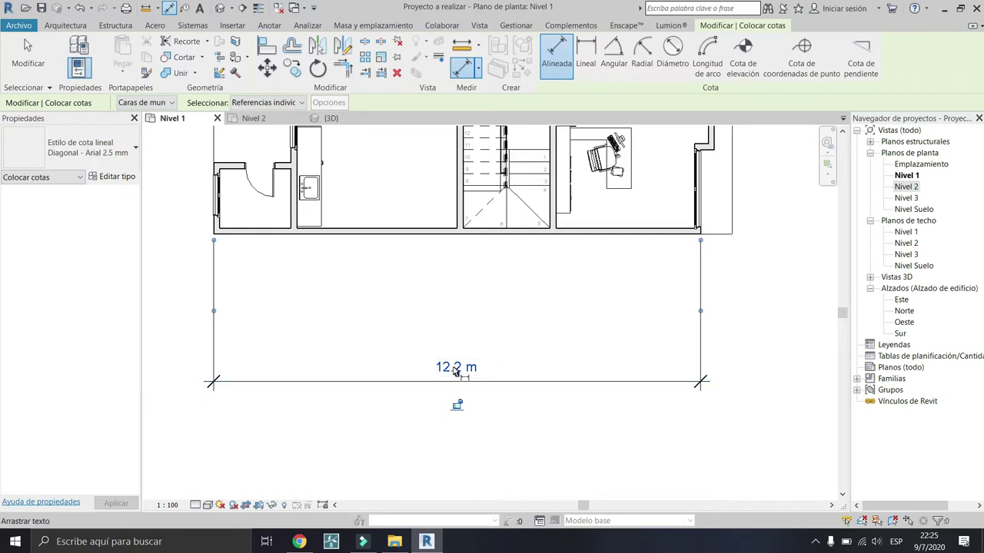
scroll(455, 371, "down", 1)
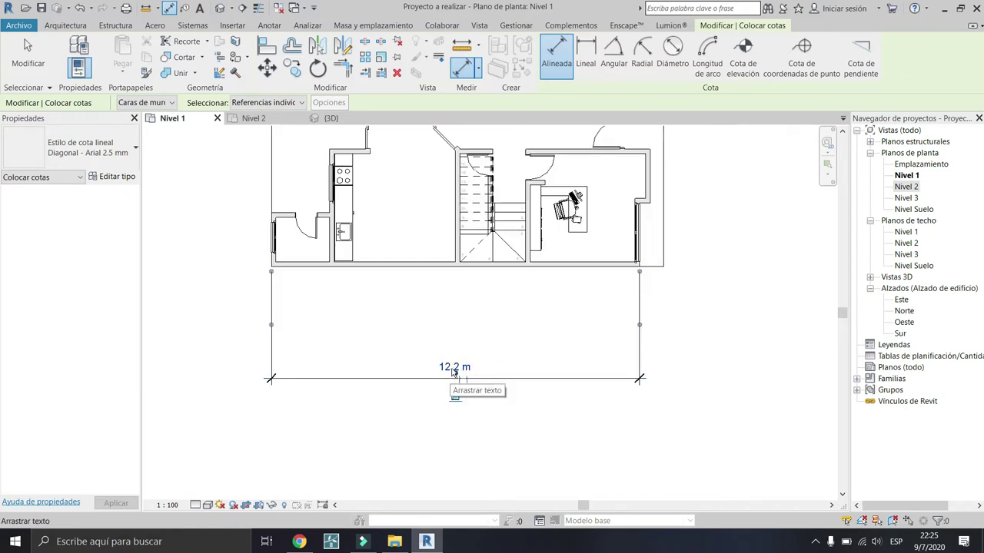
Step: Set the Nivel 1 view scale to 1:50 and stop dimensioning
left_click(171, 505)
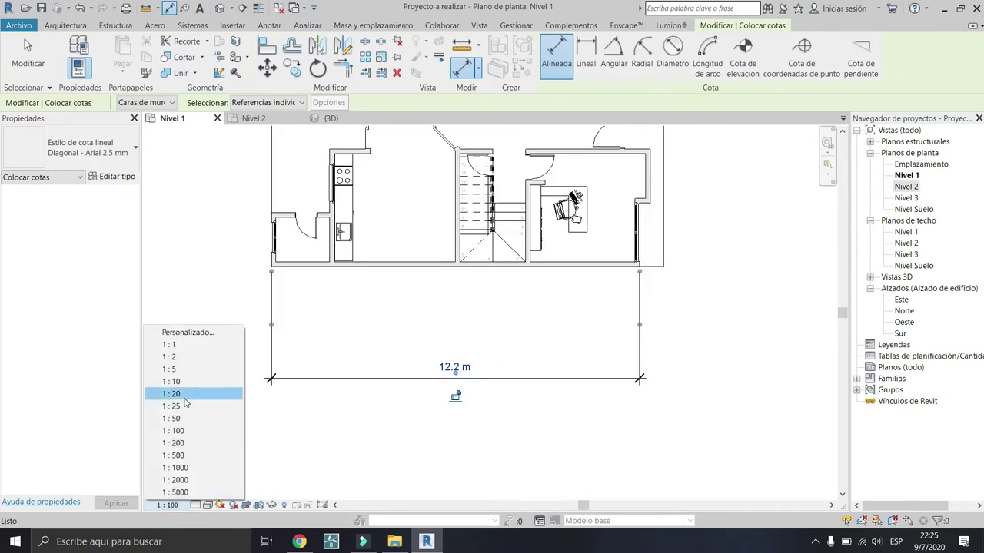
left_click(173, 418)
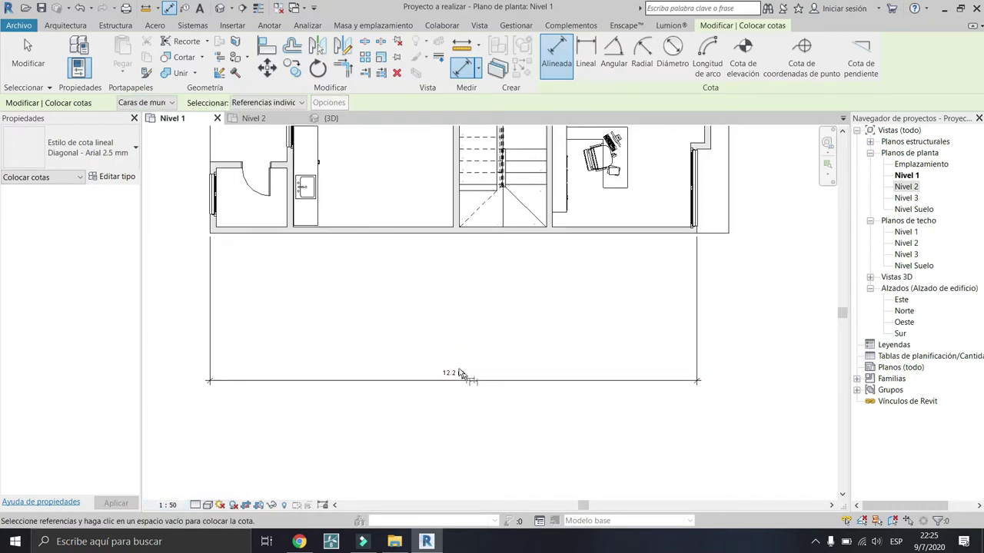
scroll(456, 373, "up", 2)
key("Escape")
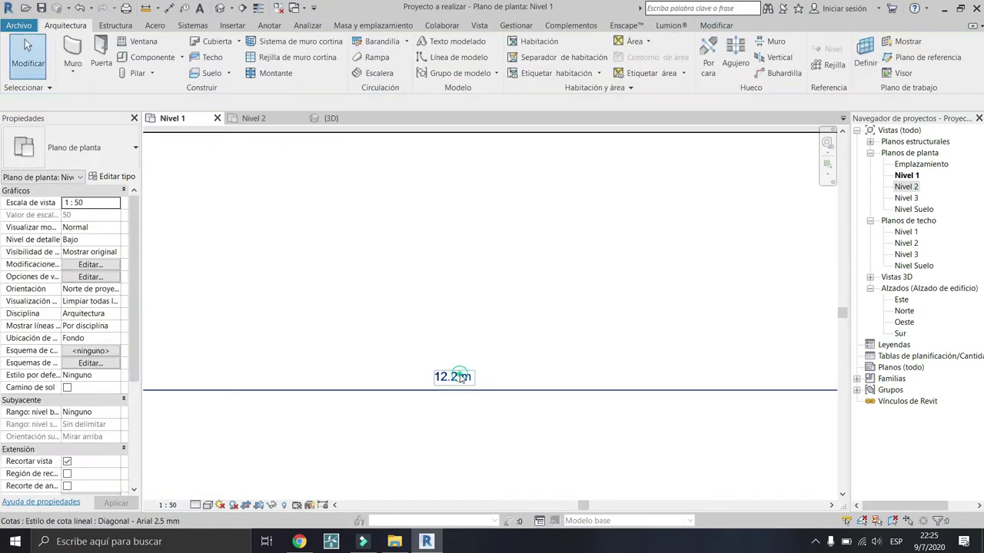
Step: Review the 12.2 m dimension's type parameters in Edit Type and accept them
left_click(459, 381)
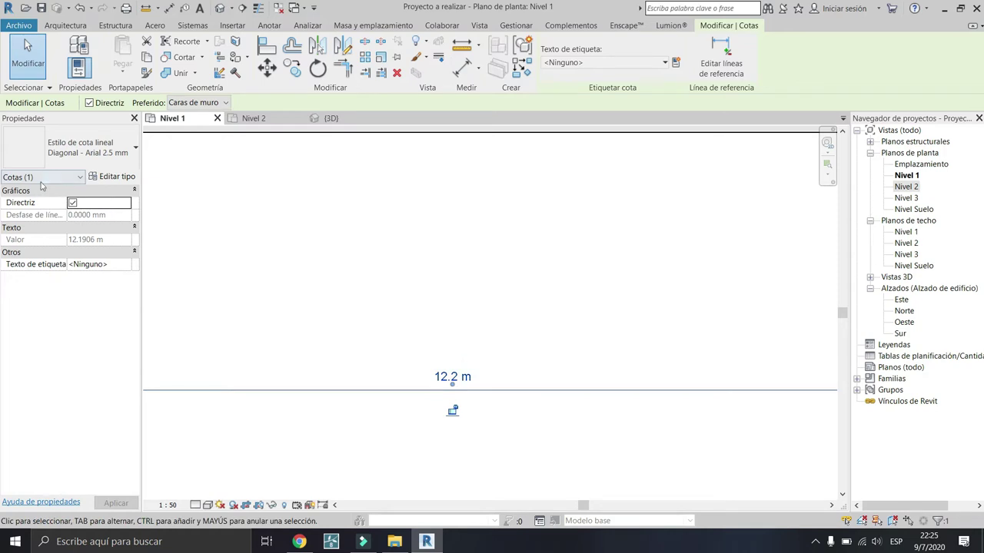
left_click(117, 177)
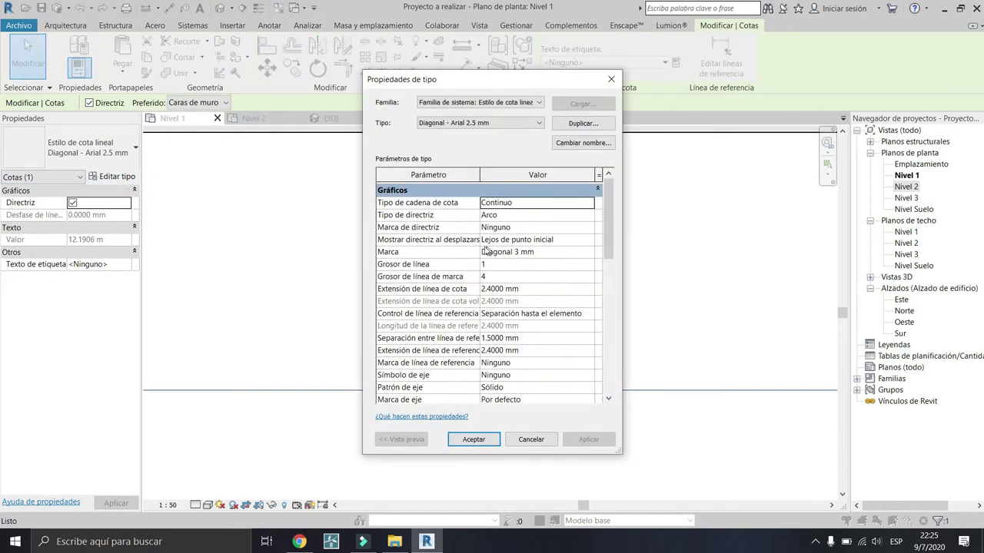
scroll(443, 282, "down", 2)
scroll(527, 296, "down", 3)
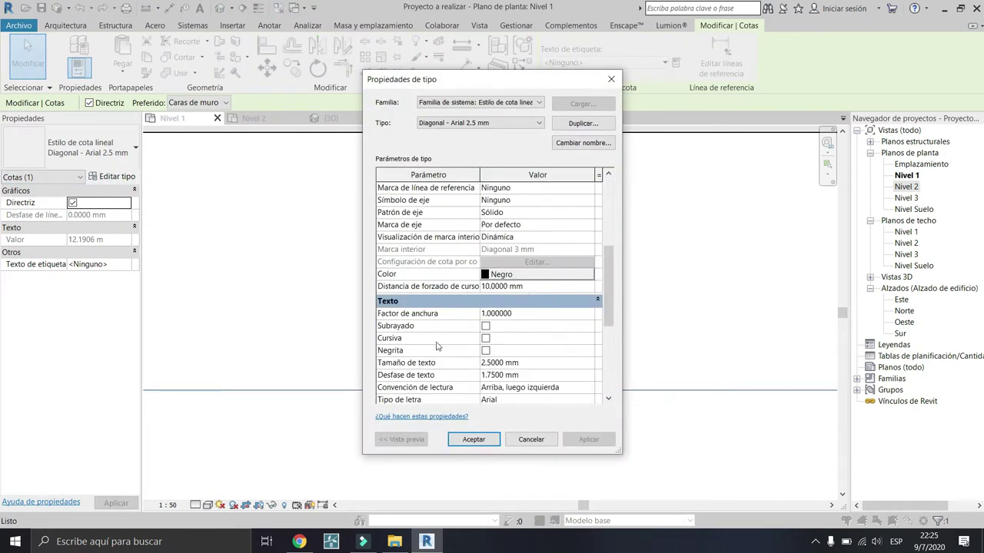
scroll(454, 342, "down", 2)
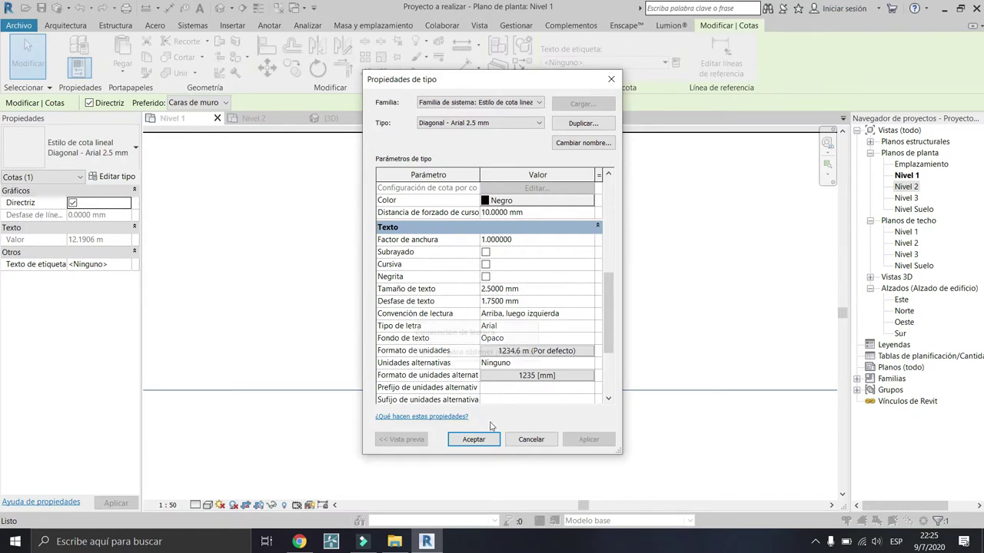
left_click(470, 439)
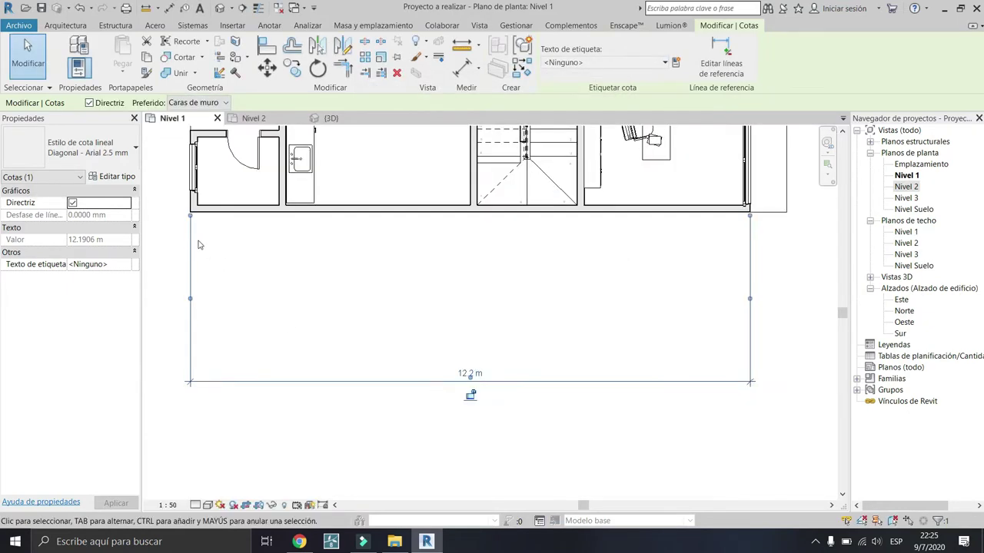
scroll(202, 244, "down", 2)
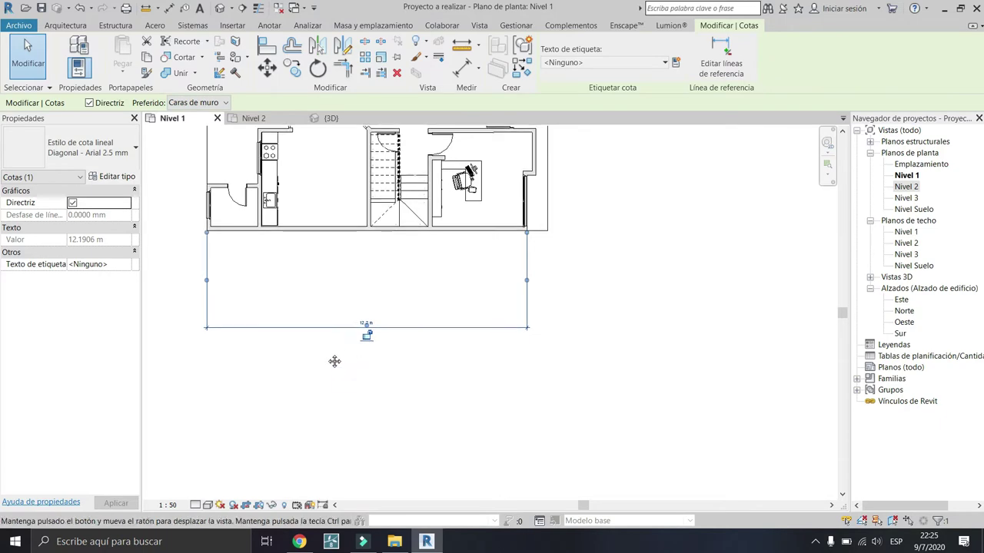
scroll(333, 358, "down", 1)
scroll(427, 461, "down", 1)
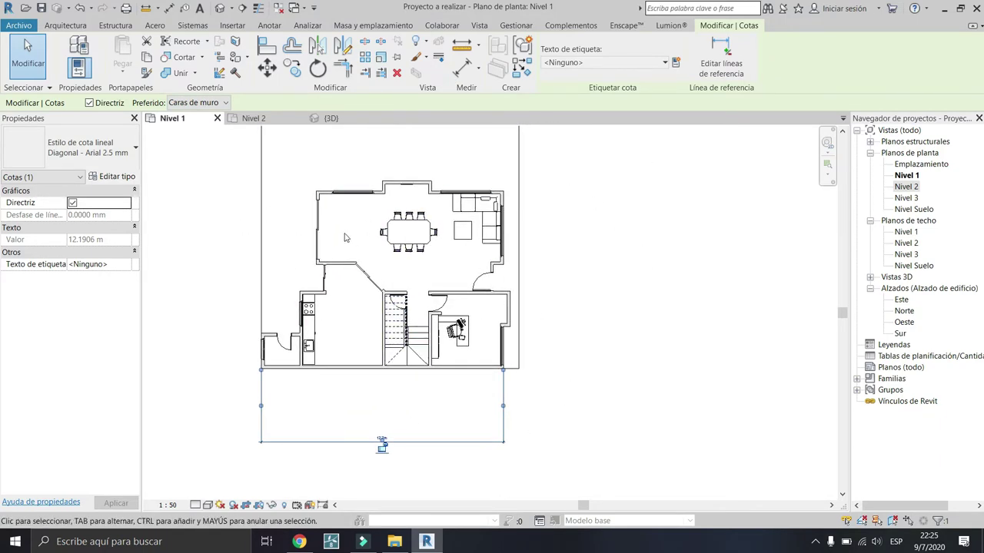
Step: Start a DI chain dimension along the bottom wall (1.8, 0.2, 4.0, 0.2 m)
key("d")
key("i")
scroll(299, 367, "up", 5)
left_click(299, 367)
scroll(299, 367, "down", 2)
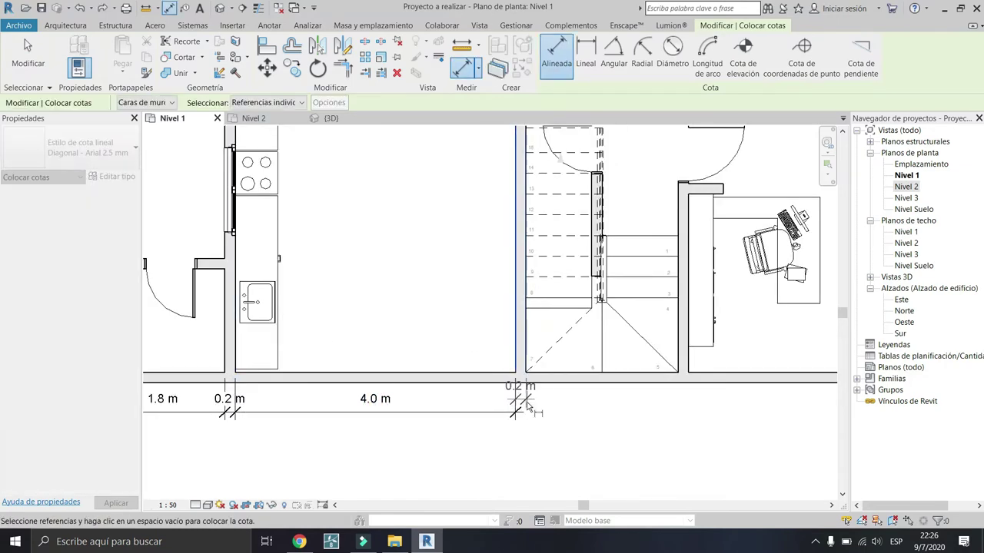
Step: Continue the wall-face dimension chain along the left and top walls, then finish it
scroll(363, 384, "up", 2)
left_click(358, 385)
scroll(364, 384, "down", 3)
scroll(491, 423, "up", 3)
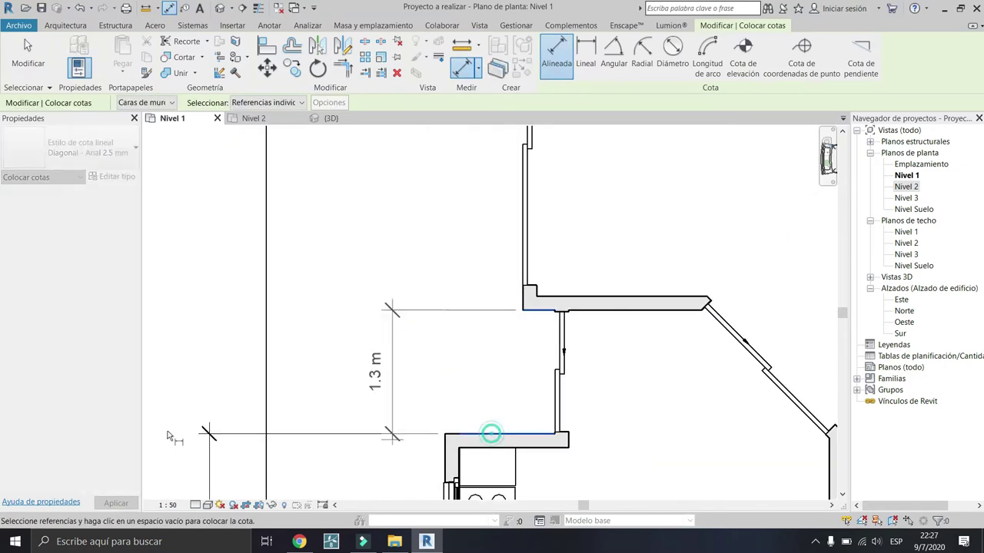
scroll(435, 261, "up", 1)
scroll(435, 262, "down", 2)
scroll(676, 313, "up", 2)
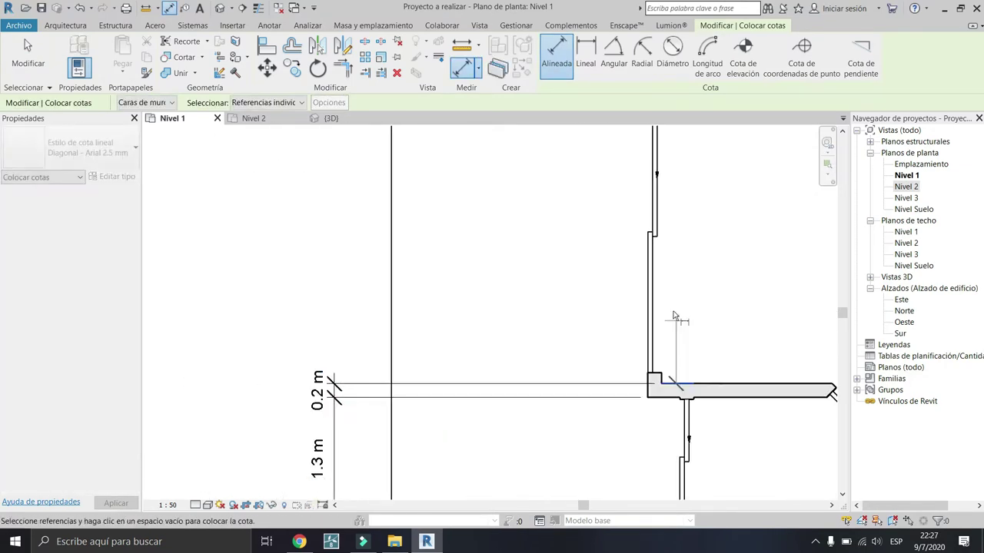
scroll(454, 329, "down", 1)
scroll(453, 329, "down", 3)
scroll(253, 333, "up", 1)
scroll(461, 368, "up", 1)
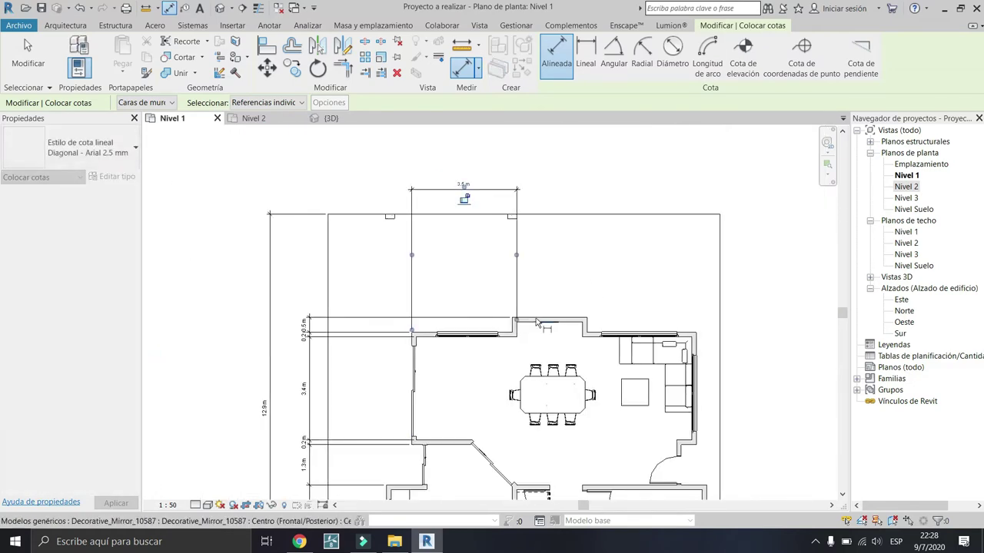
scroll(510, 405, "up", 1)
left_click(635, 241)
scroll(635, 242, "down", 2)
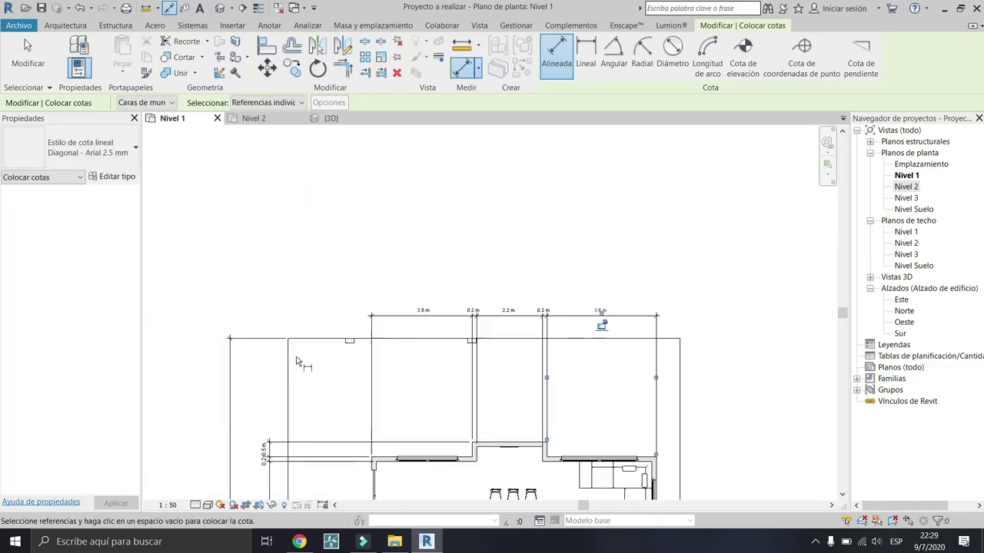
scroll(526, 326, "up", 1)
key("Escape")
key("Escape")
Step: Add further DI dimension strings on the right side, including a 12.9 m overall height
scroll(526, 327, "up", 3)
key("d")
key("i")
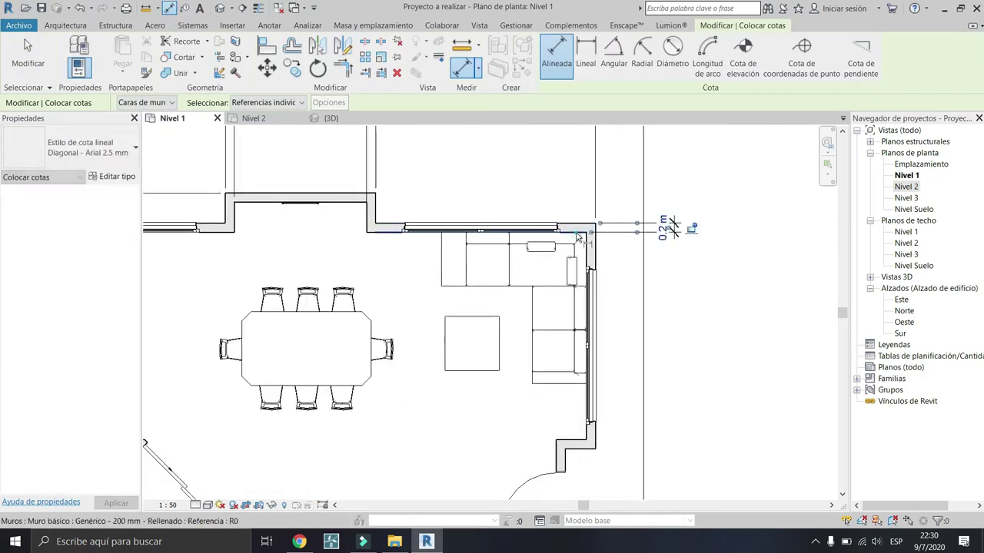
scroll(576, 386, "down", 2)
key("Escape")
key("Escape")
scroll(722, 450, "up", 3)
key("d")
key("i")
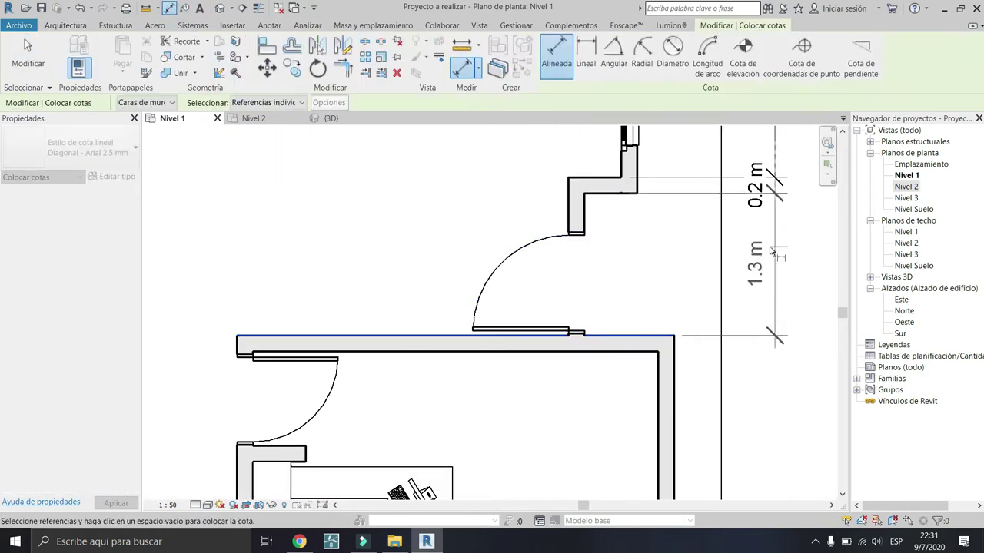
scroll(647, 335, "up", 2)
scroll(647, 334, "down", 2)
key("Escape")
key("Escape")
scroll(246, 341, "down", 4)
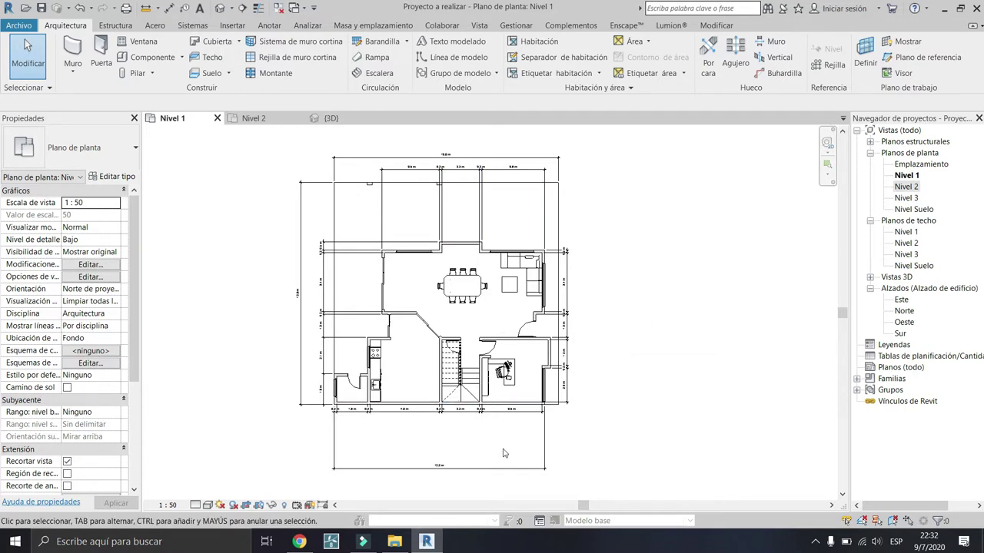
Step: Delete the bottom 12.2 m overall dimension
scroll(504, 454, "down", 1)
middle_click_drag(503, 453, 612, 418)
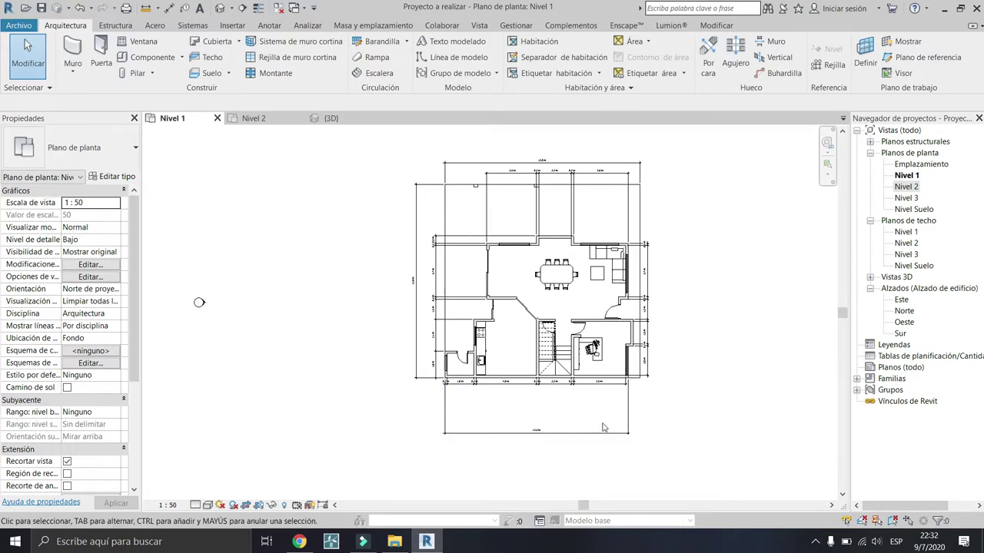
left_click(599, 433)
key("Delete")
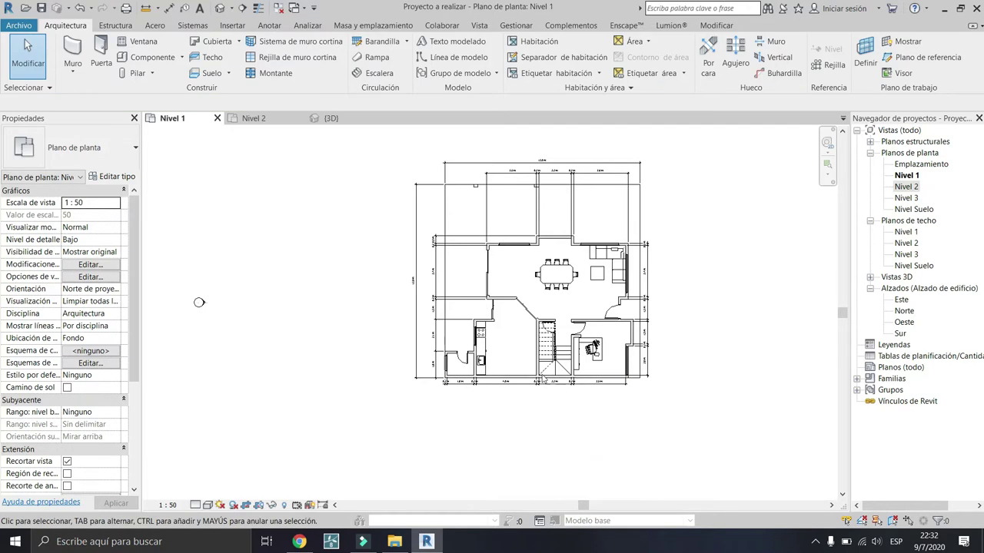
Step: Place a new overall aligned dimension between the outer walls just below the chain
left_click(169, 8)
scroll(487, 355, "up", 5)
scroll(538, 354, "down", 3)
left_click(676, 417)
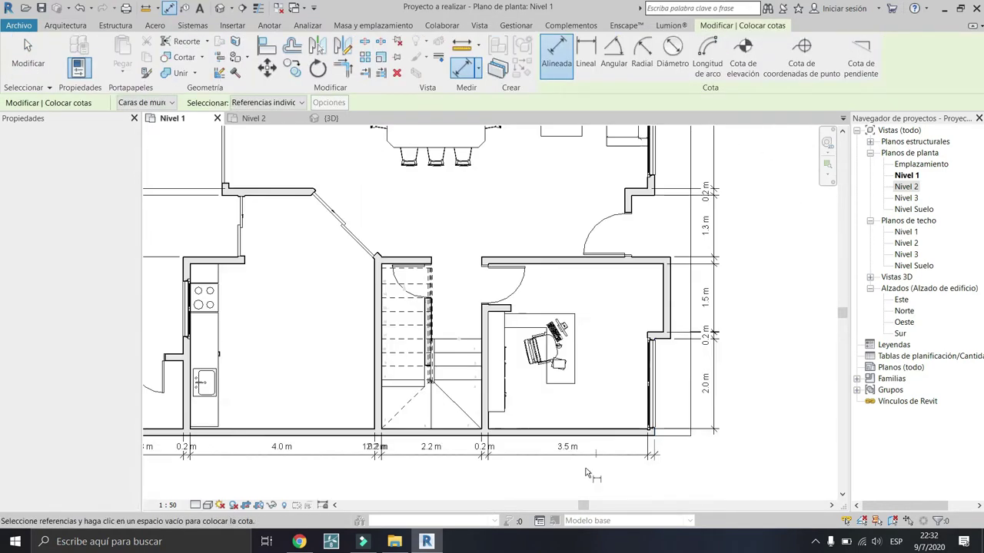
scroll(490, 452, "down", 4)
scroll(465, 421, "up", 1)
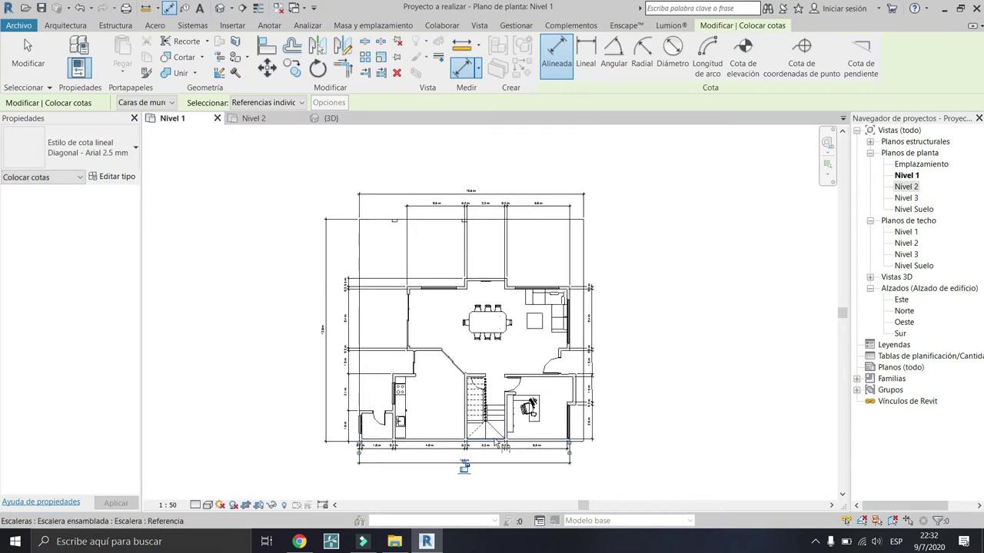
scroll(464, 419, "up", 1)
scroll(461, 416, "up", 2)
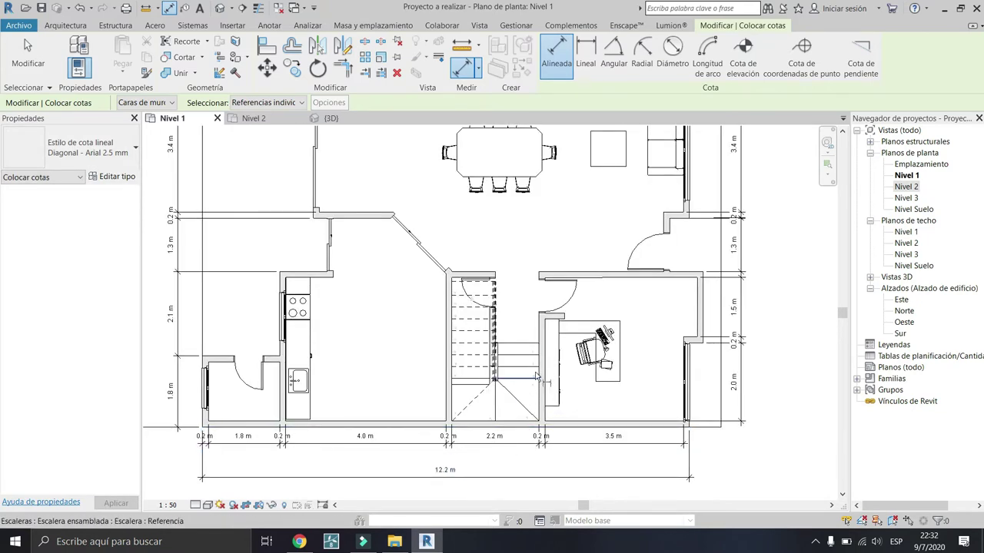
key("Escape")
key("Escape")
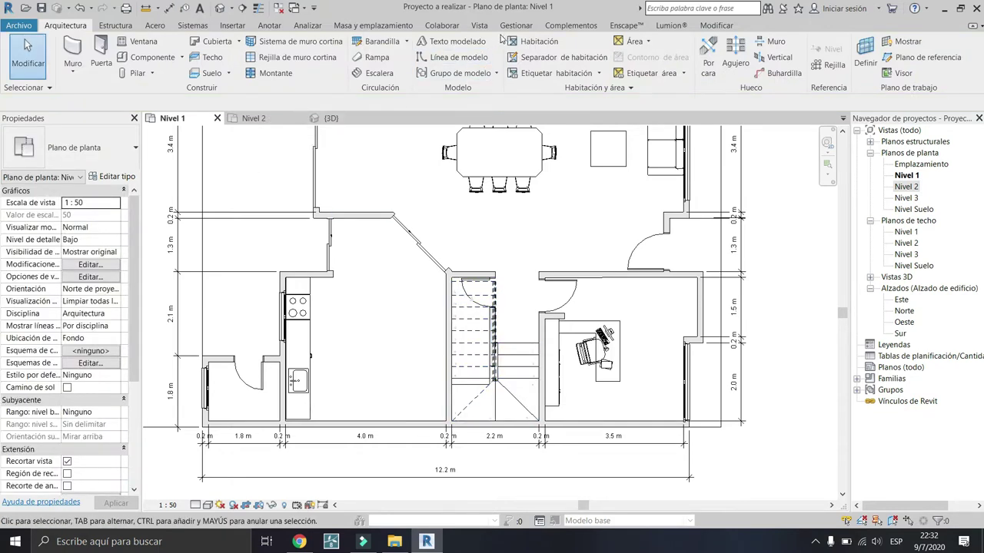
left_click(269, 28)
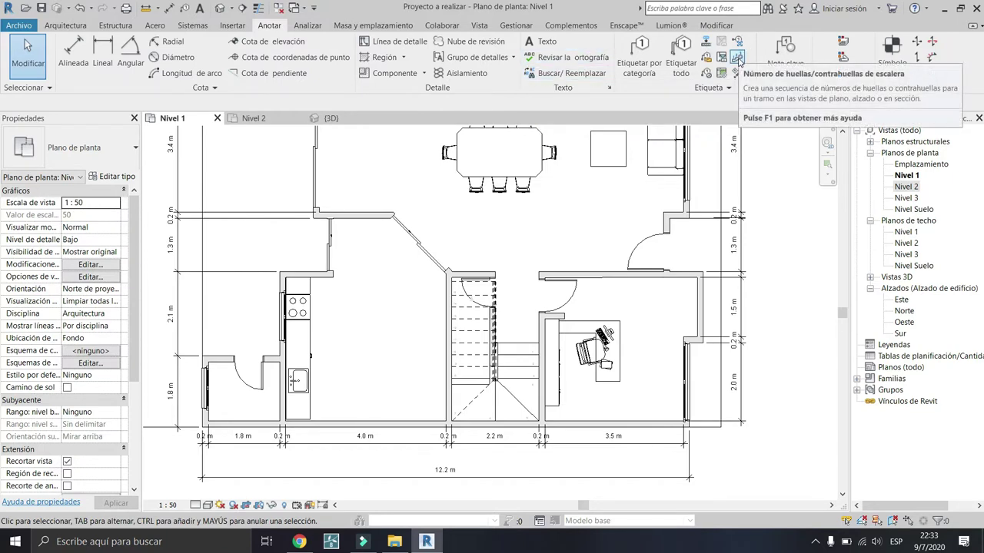
Step: Number the Level 1 stair run's risers with Número de huella/contrahuella
left_click(738, 60)
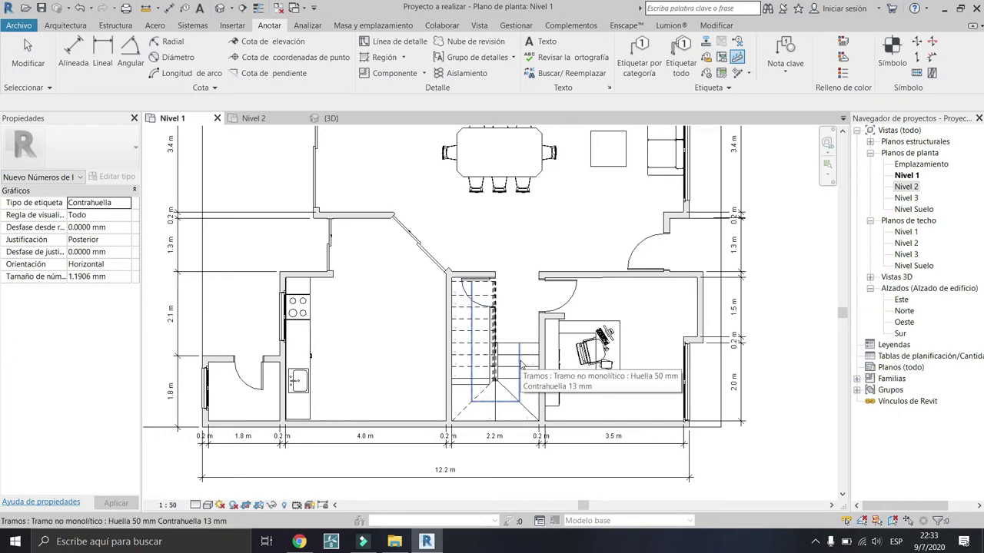
left_click(515, 364)
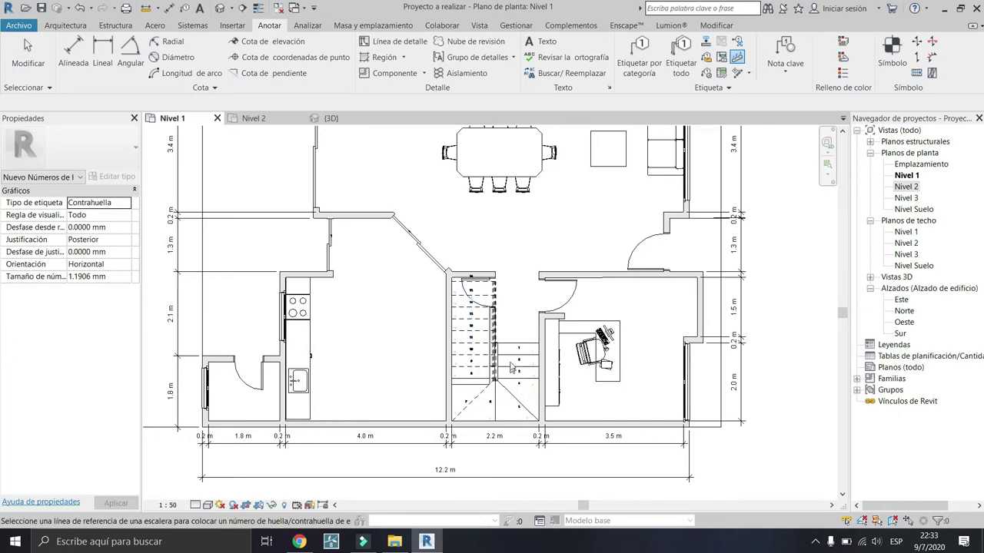
scroll(513, 368, "up", 3)
scroll(534, 350, "up", 2)
scroll(534, 350, "down", 1)
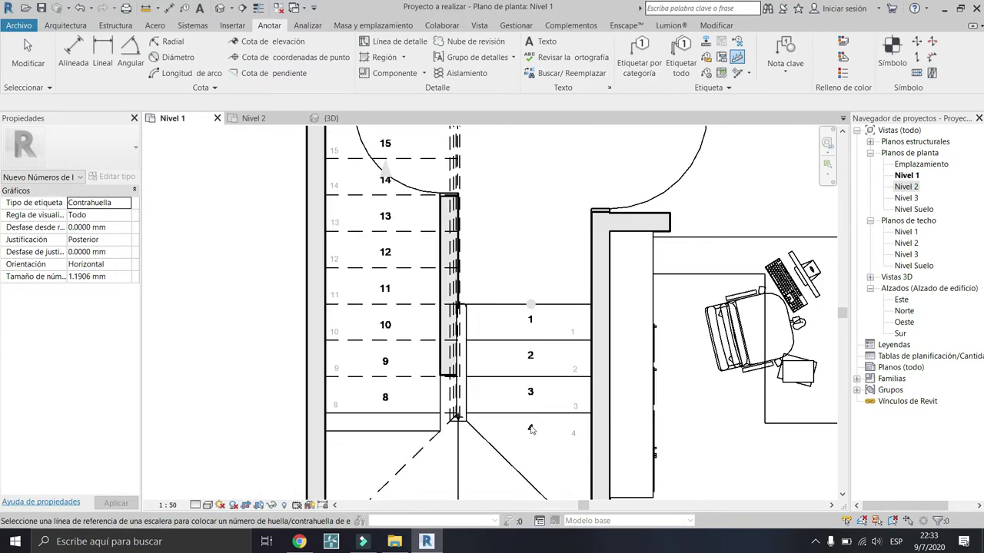
scroll(568, 258, "down", 1)
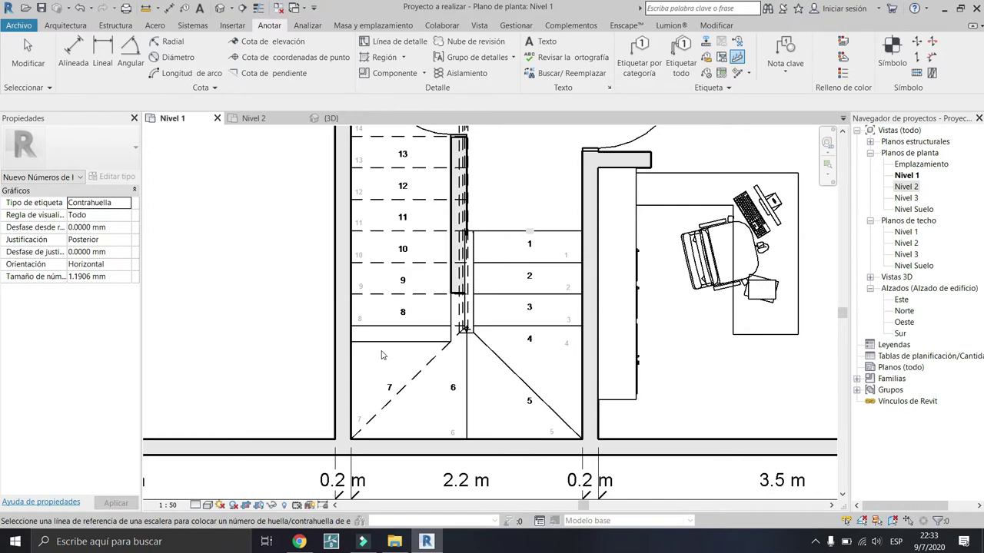
middle_click_drag(382, 355, 382, 426)
key("Escape")
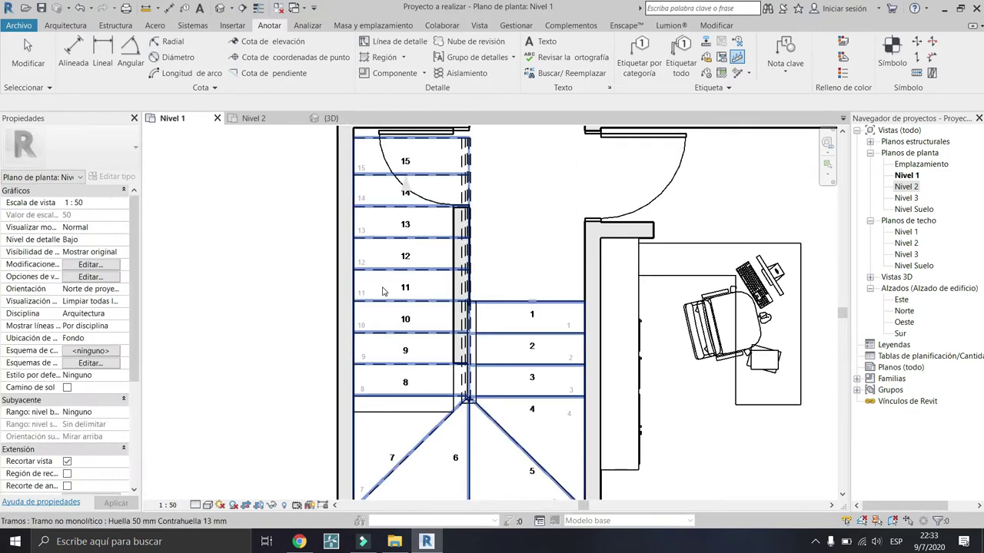
key("Escape")
Step: Delete the leftover small text-note numbers beside the stair treads
left_click(367, 292)
key("Delete")
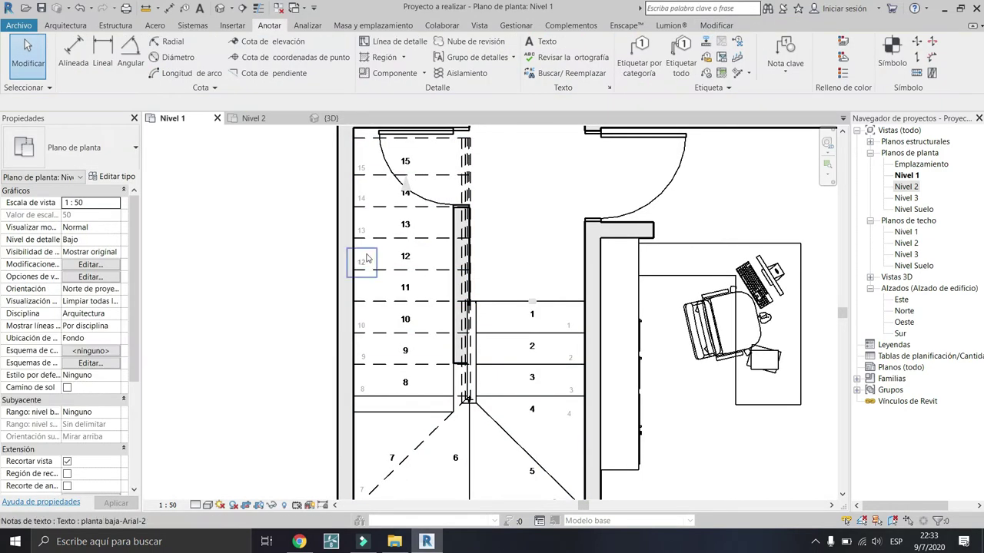
left_click_drag(378, 333, 348, 139)
key("Delete")
key("Delete")
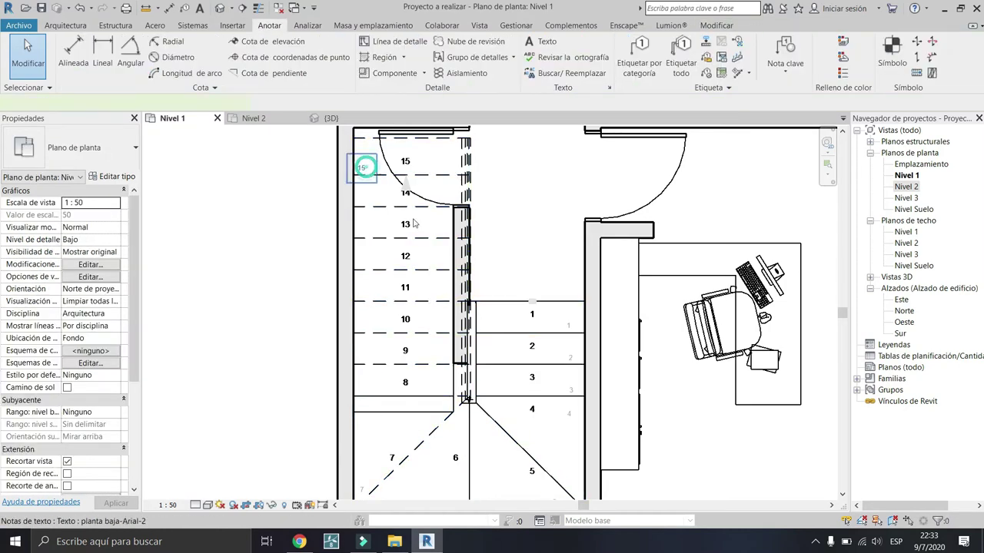
left_click(568, 413)
left_click(541, 329)
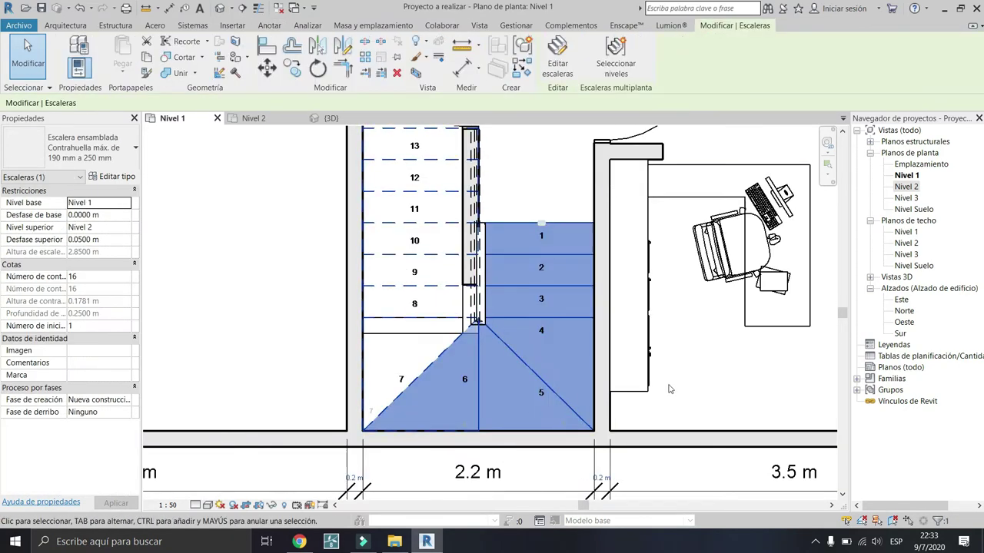
key("Escape")
left_click(375, 421)
key("Escape")
scroll(375, 421, "up", 2)
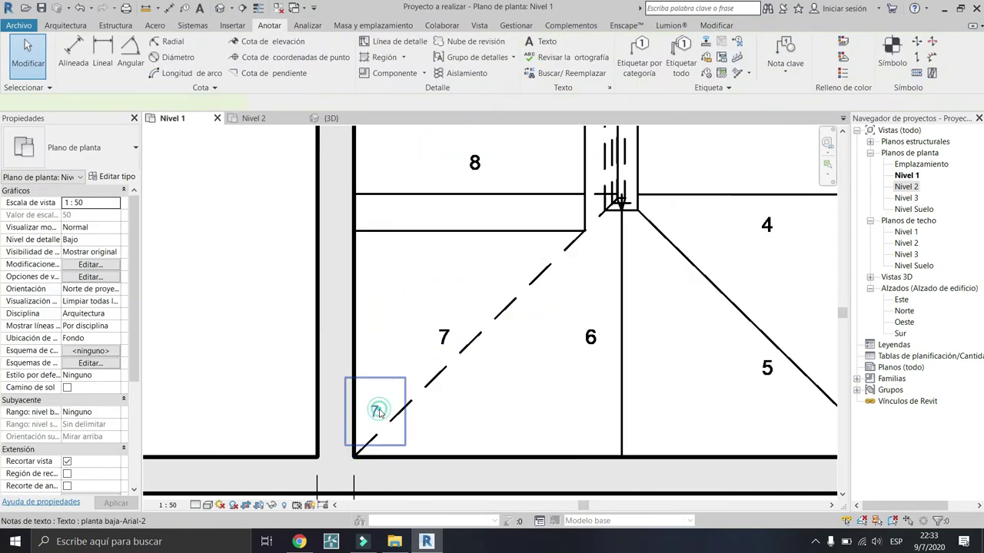
scroll(376, 407, "down", 4)
scroll(485, 250, "up", 1)
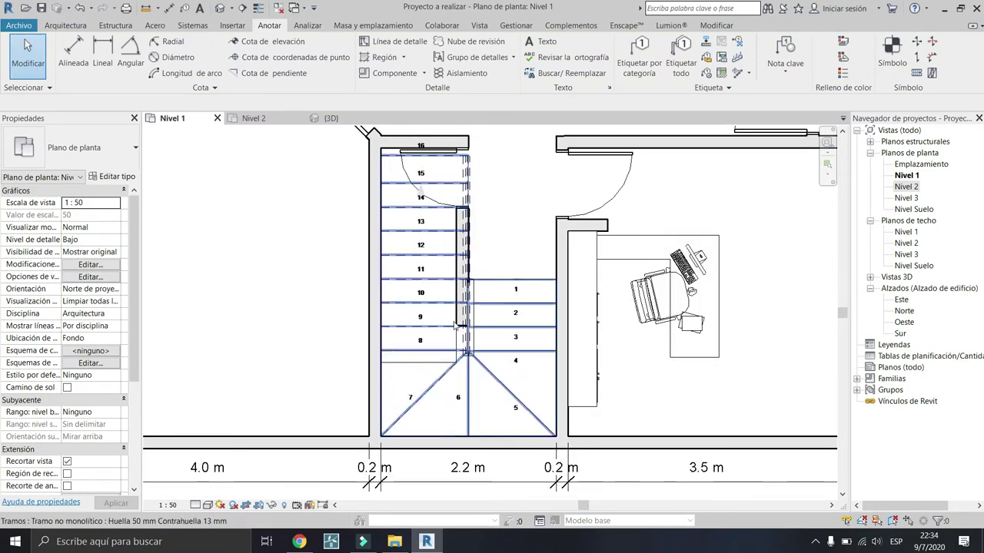
middle_click_drag(434, 153, 400, 311)
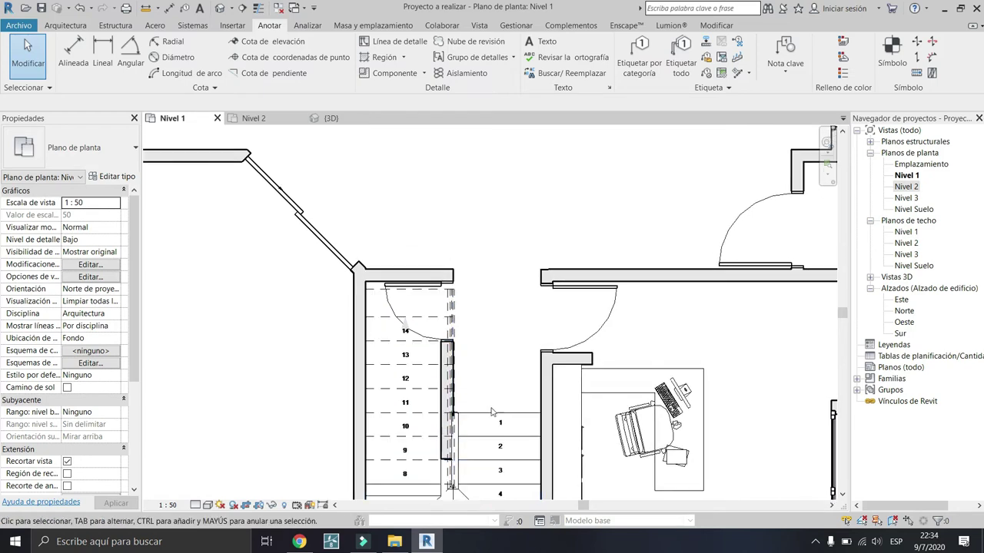
scroll(402, 295, "up", 4)
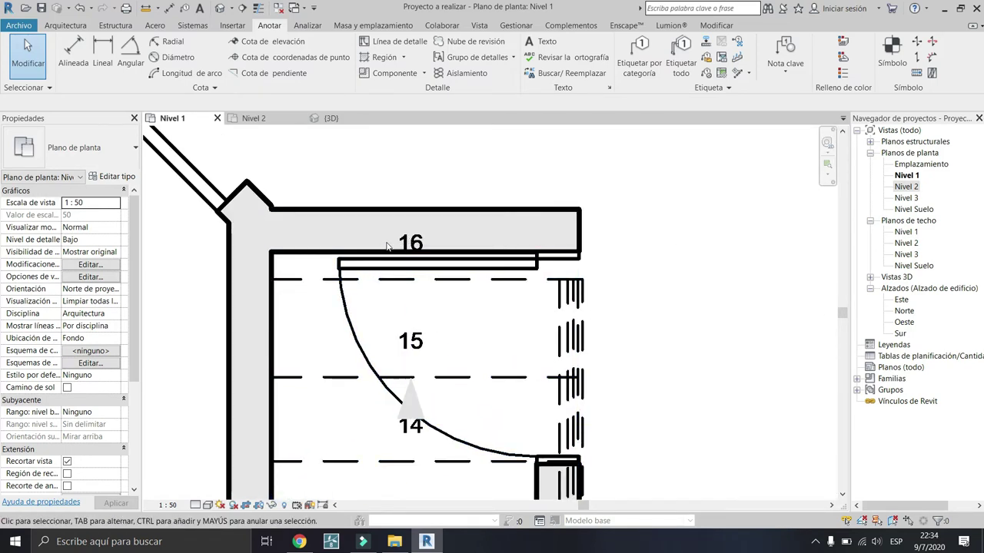
scroll(386, 243, "down", 3)
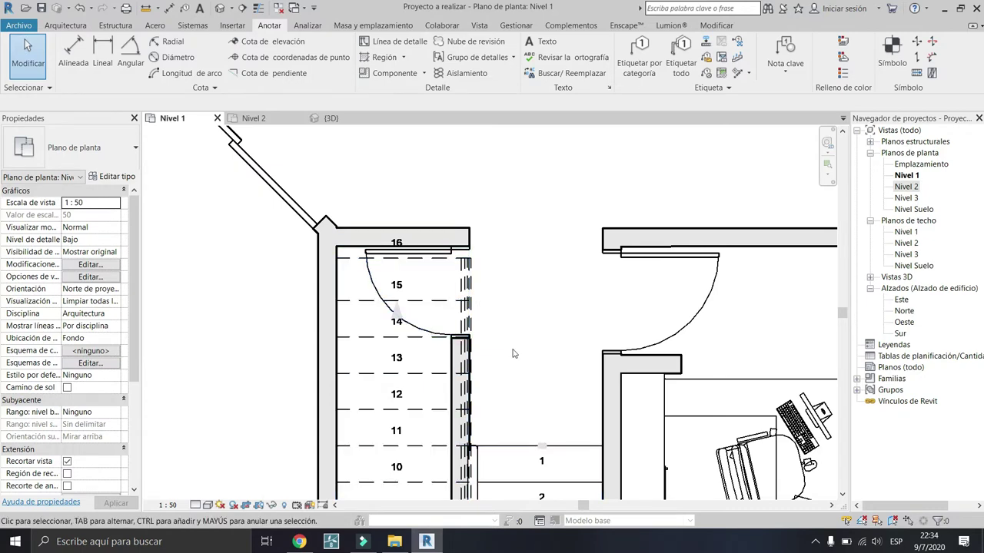
scroll(443, 371, "up", 2)
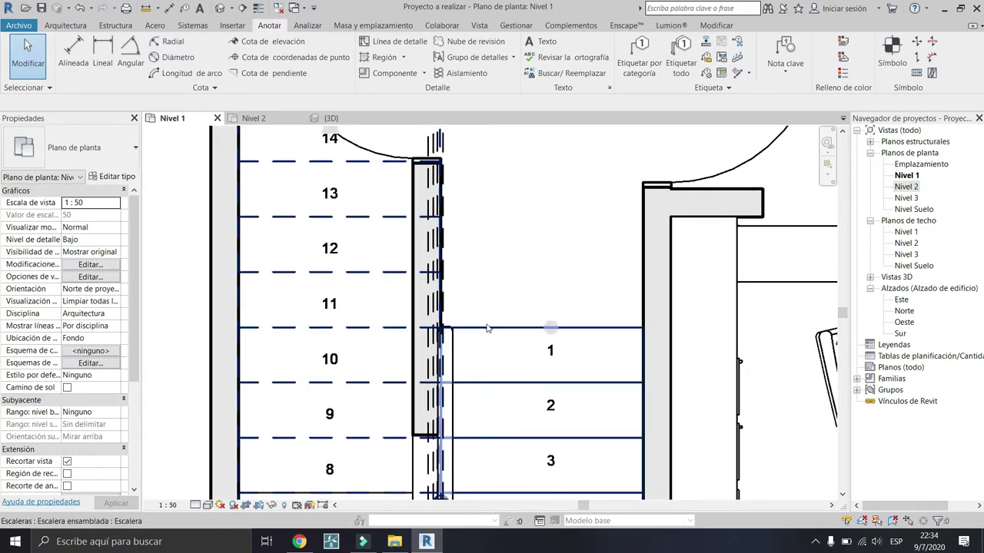
left_click(332, 359)
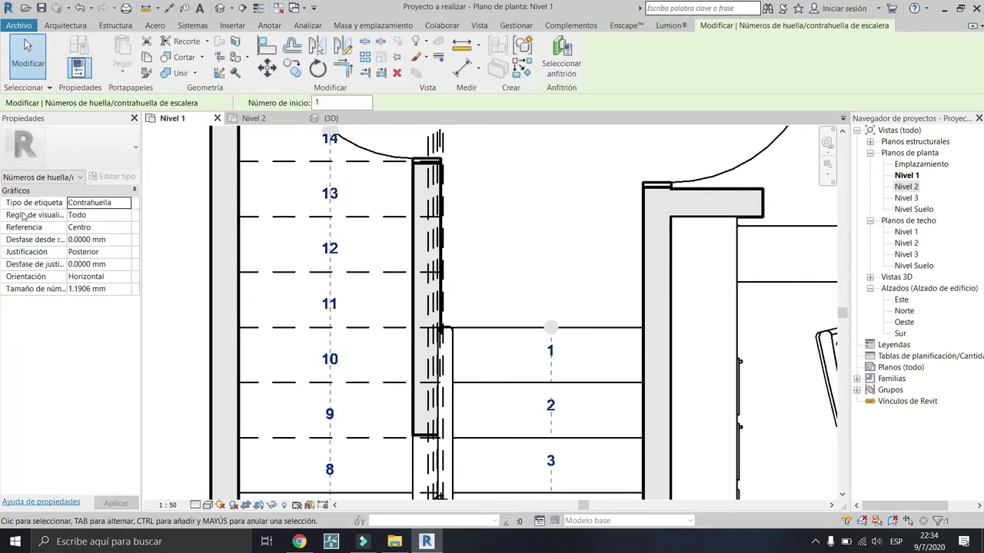
Step: Set the stair numbering's Tipo de etiqueta to Huella, topping out at 15, then view the whole plan
left_click(128, 203)
left_click(78, 226)
middle_click_drag(426, 236, 384, 426)
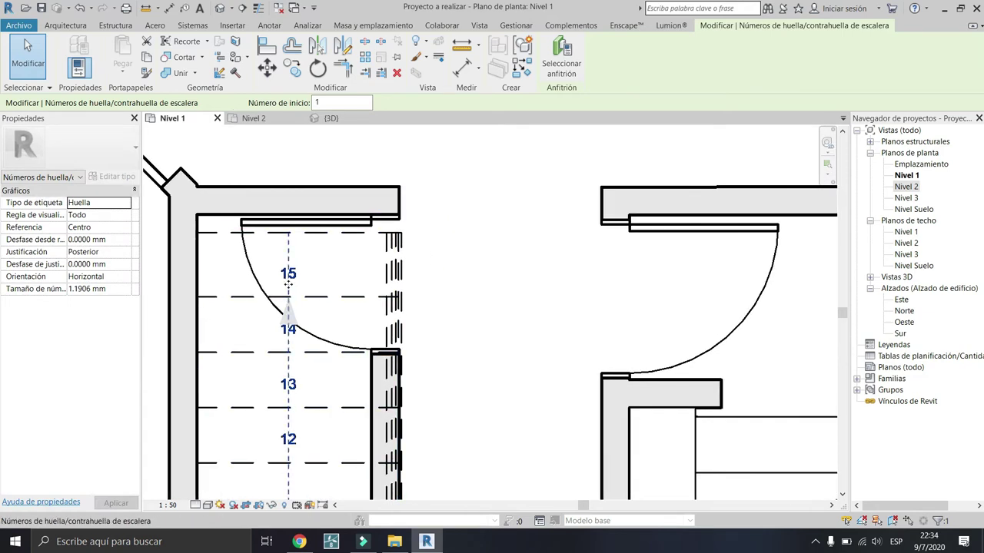
scroll(454, 267, "down", 5)
scroll(454, 266, "down", 2)
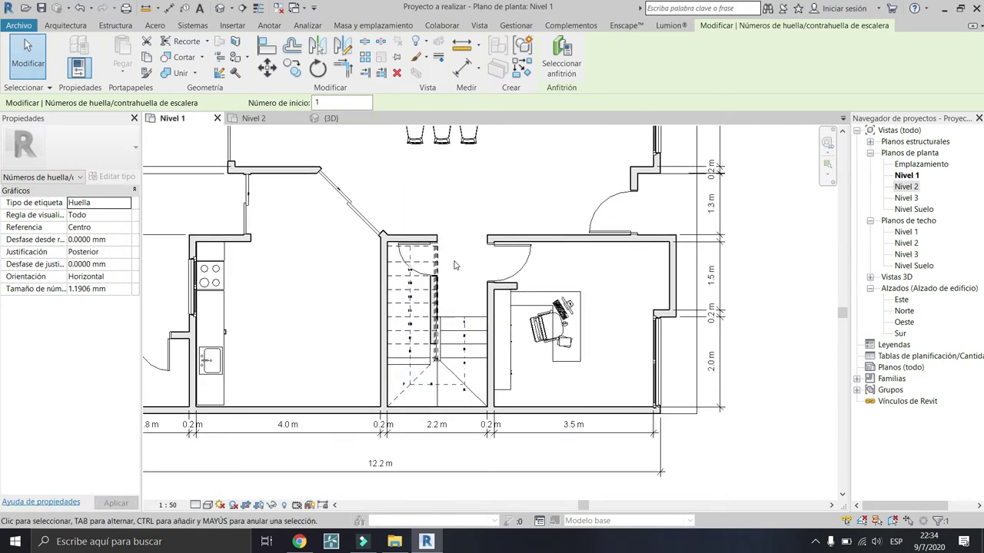
scroll(453, 266, "down", 1)
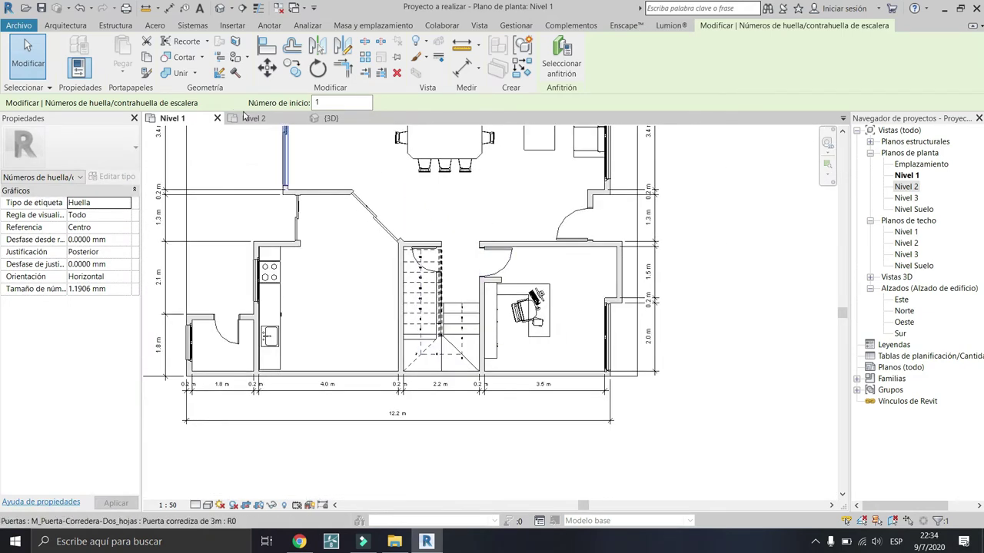
middle_click_drag(544, 216, 551, 271)
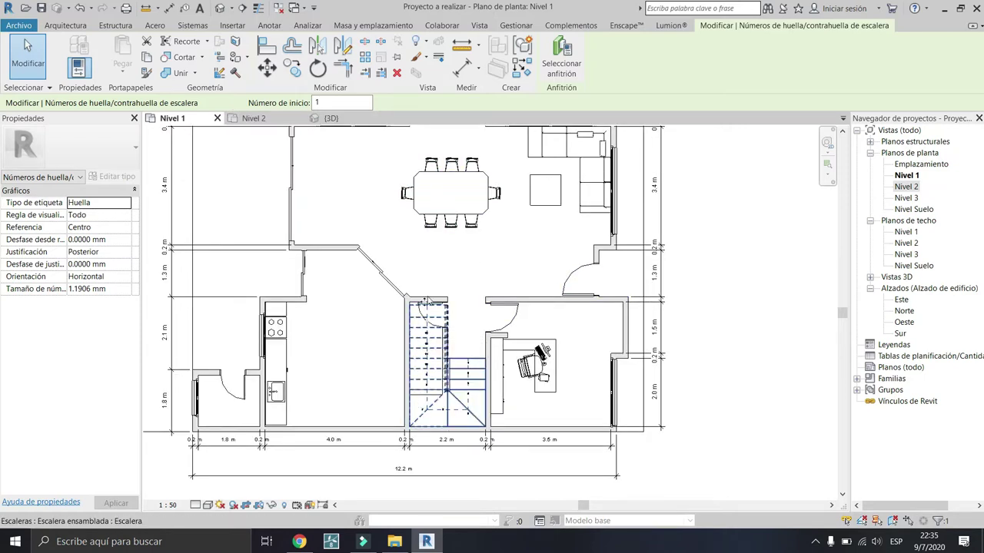
Step: End the stair numbering and start detail lines in the Líneas finas style
left_click(63, 28)
key("Escape")
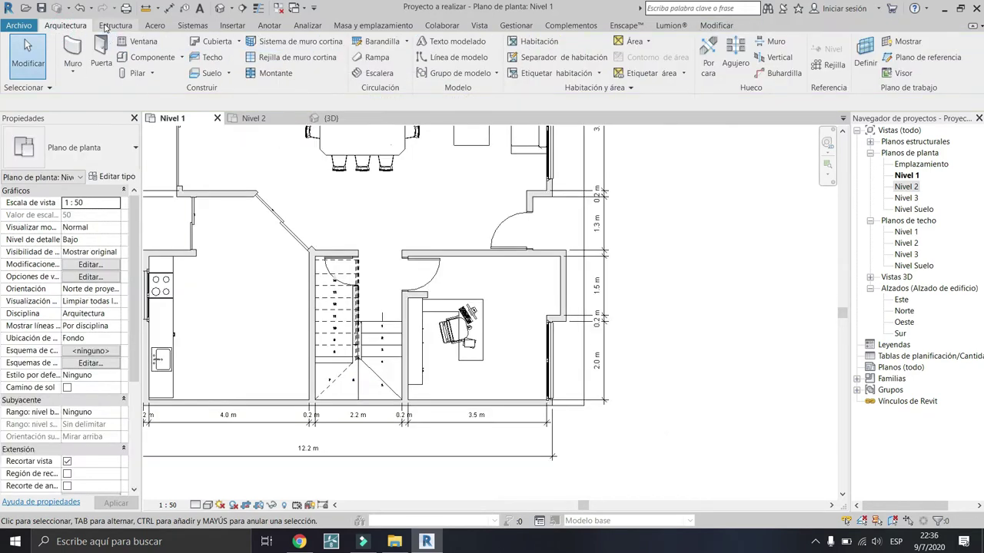
left_click(263, 25)
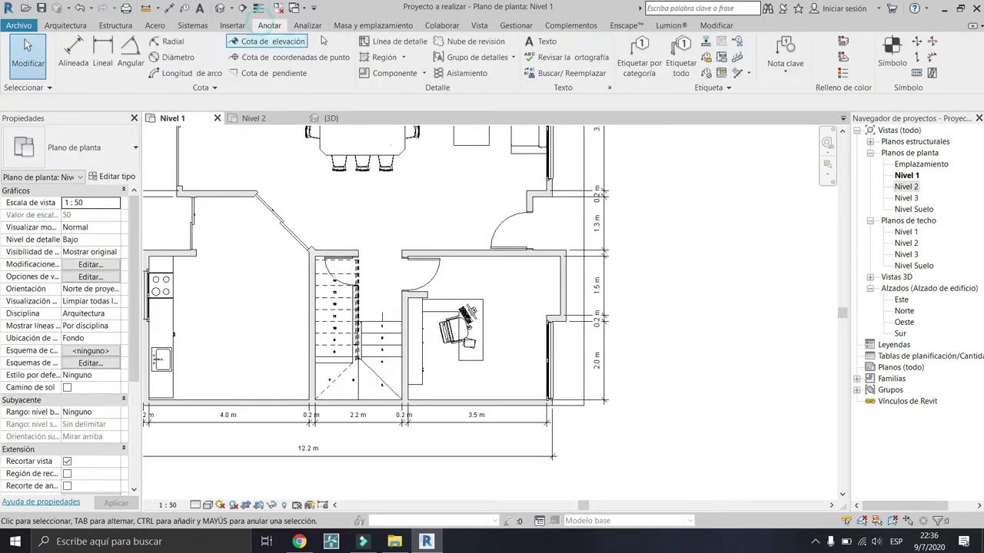
left_click(396, 41)
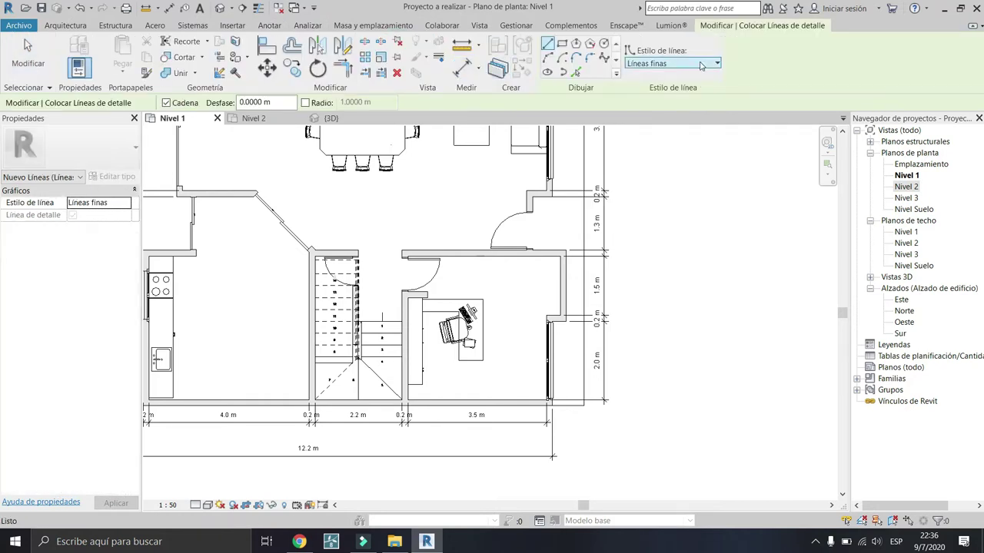
left_click(698, 63)
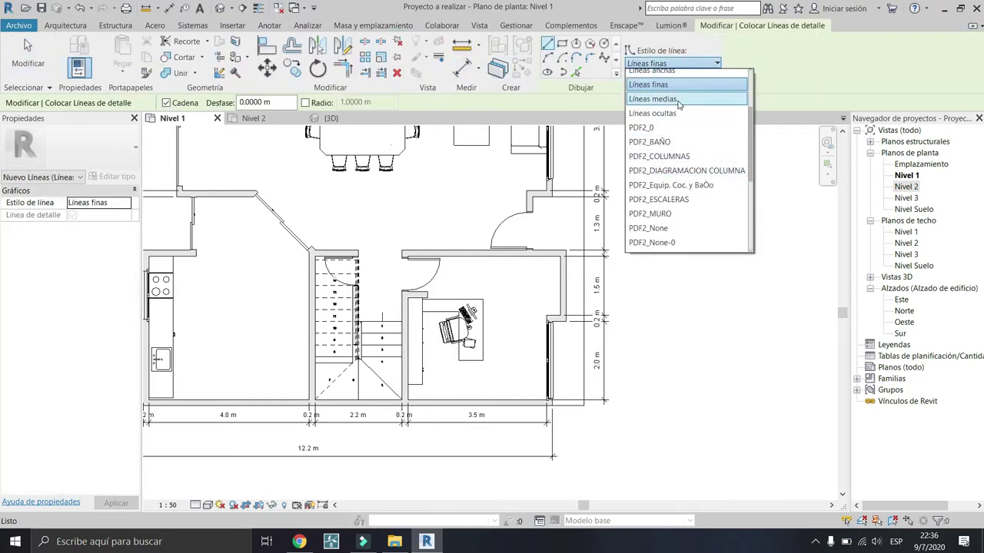
scroll(680, 99, "up", 3)
left_click(660, 173)
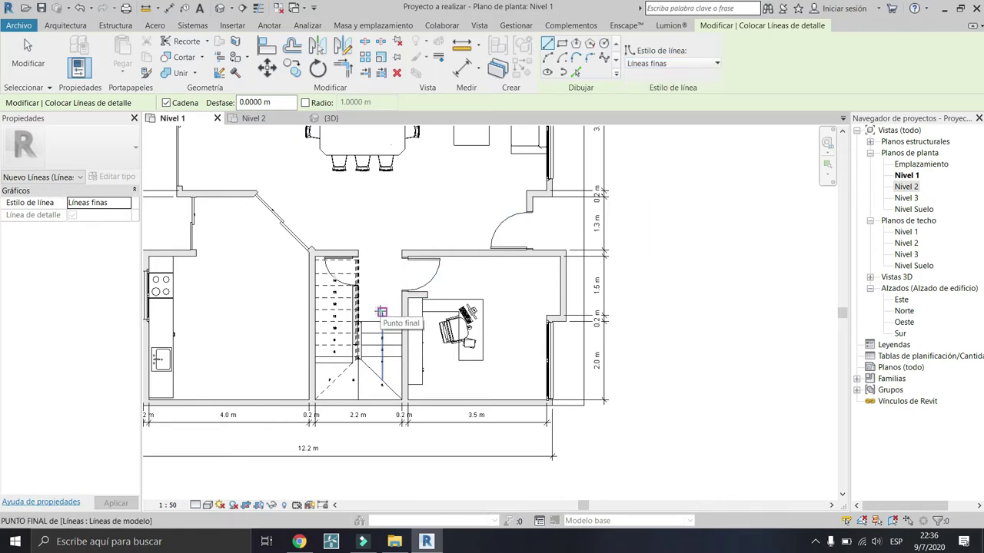
Step: Draw the walking line up the Level 1 stair with a triangular arrowhead at the top
left_click(382, 377)
scroll(382, 377, "up", 3)
scroll(330, 374, "up", 2)
scroll(325, 256, "down", 1)
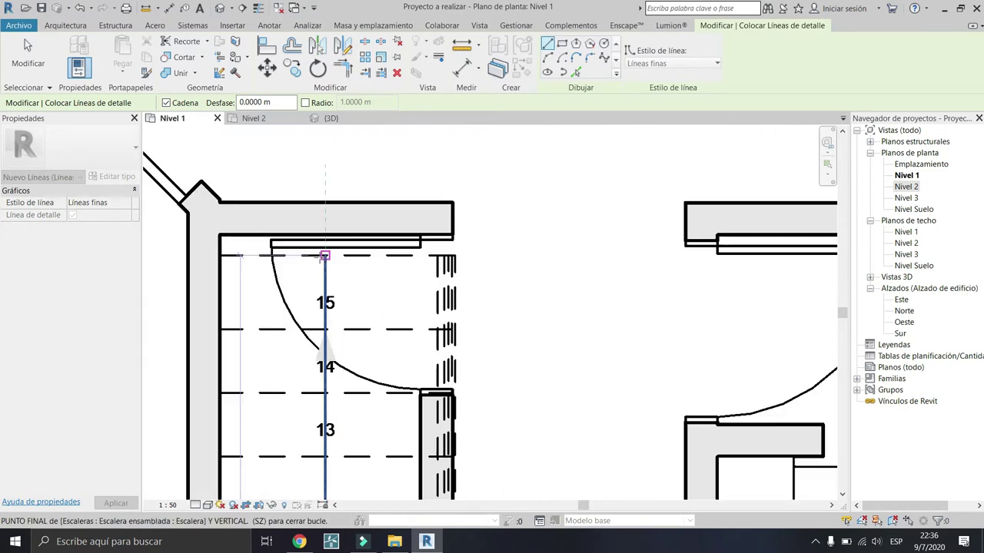
left_click(325, 256)
left_click(351, 287)
left_click(299, 288)
left_click(324, 256)
scroll(325, 256, "down", 2)
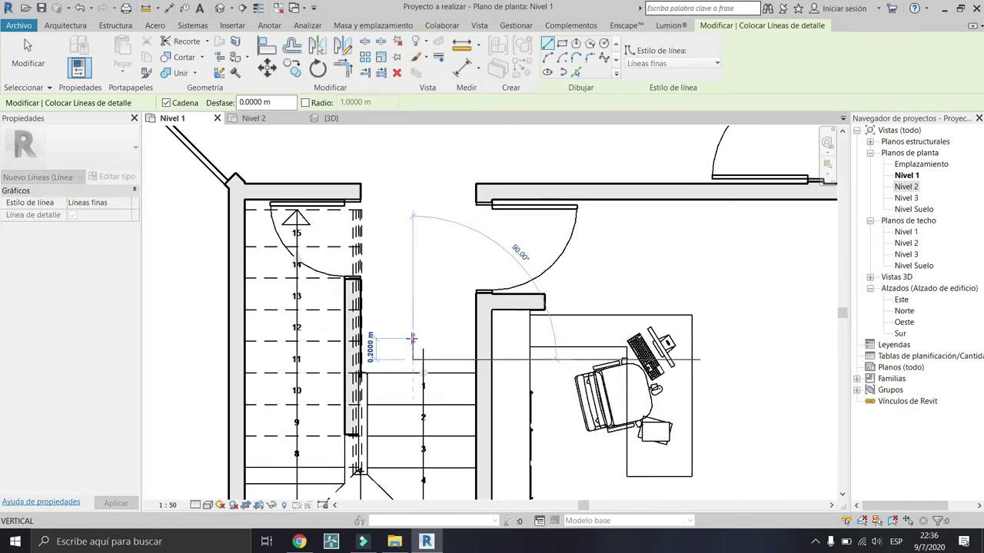
key("Escape")
key("Escape")
scroll(438, 346, "down", 2)
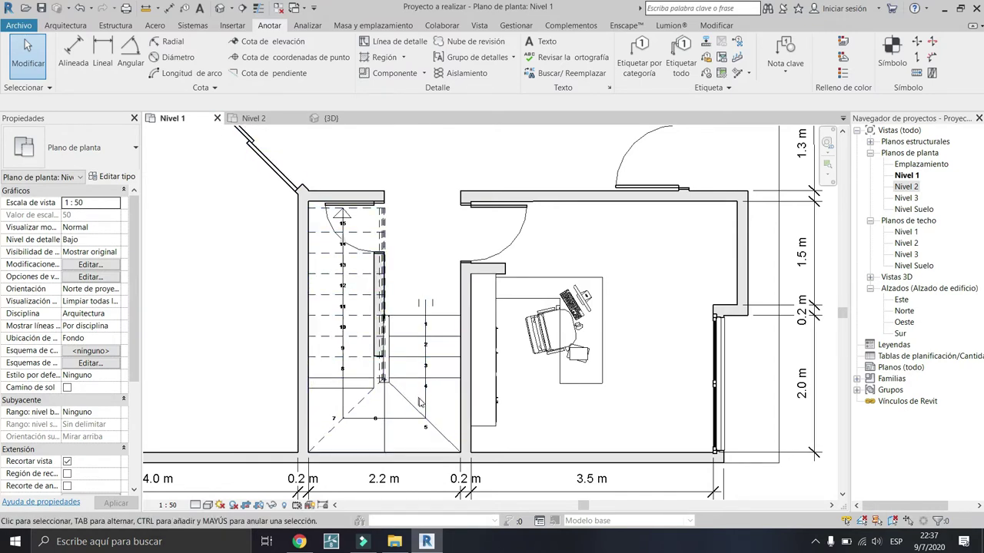
Step: Copy the walking line and arrowhead, then switch to the Nivel 2 floor plan
left_click(379, 230)
scroll(379, 231, "up", 3)
scroll(470, 235, "down", 3)
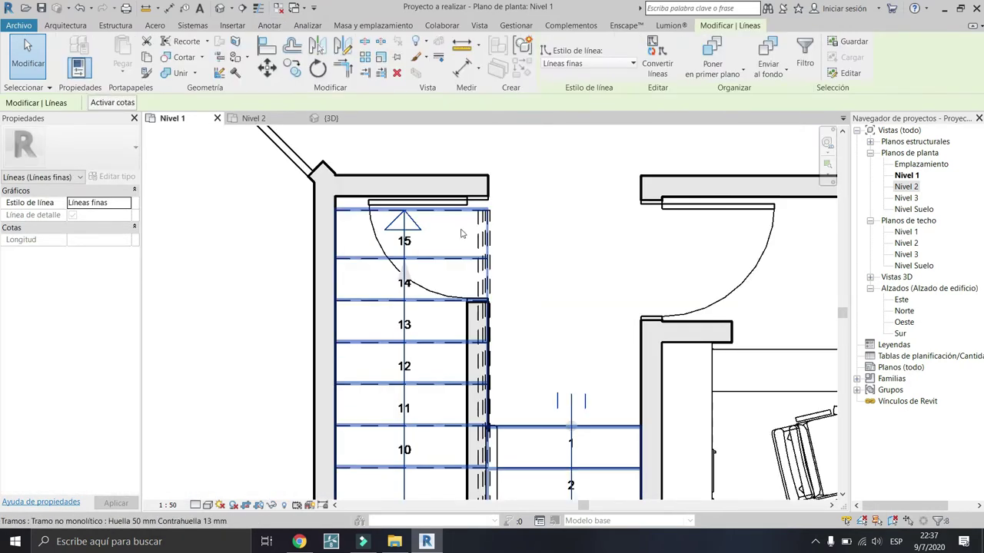
middle_click_drag(470, 235, 414, 222)
key("ctrl+c")
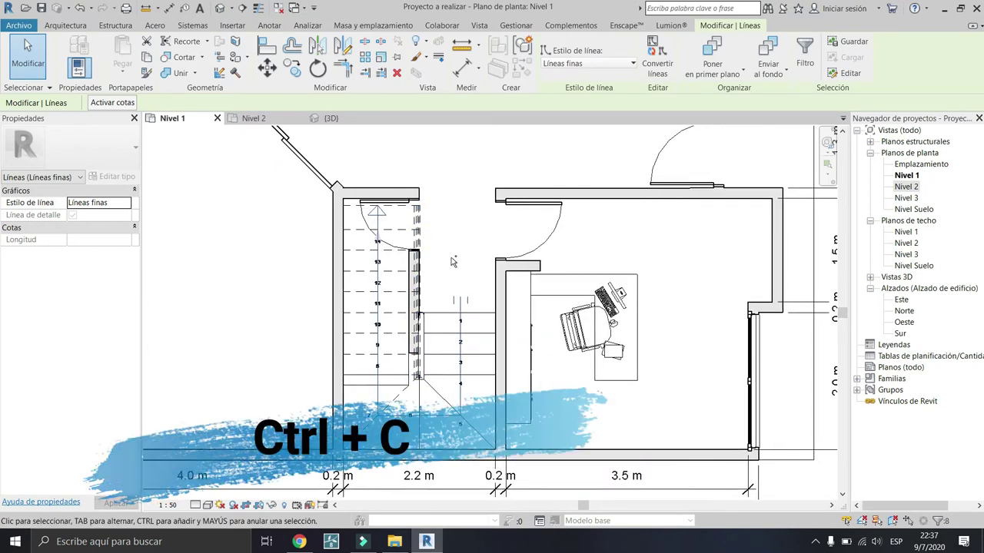
left_click(253, 117)
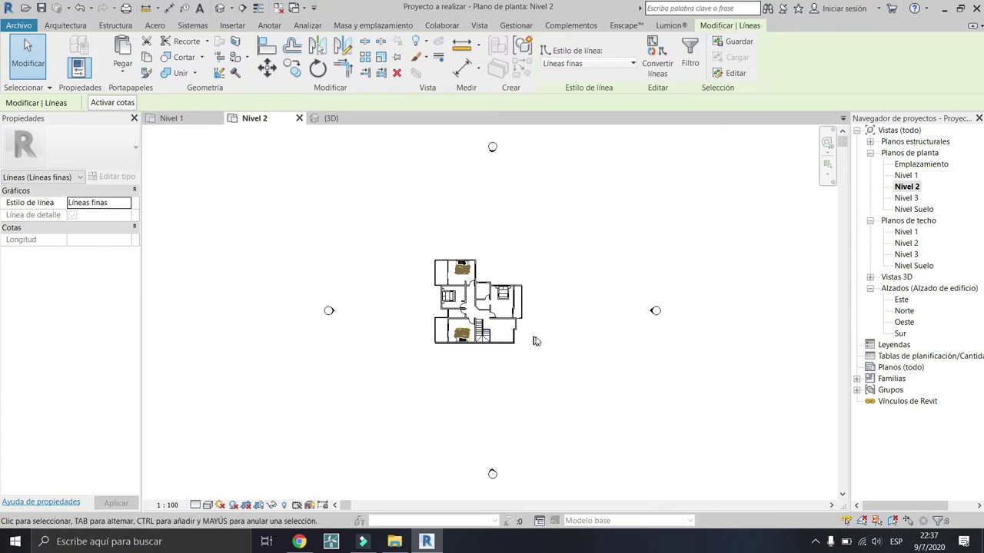
Step: Paste the walking line and arrowhead aligned into the Plano de planta: Nivel 2 view
scroll(491, 335, "up", 2)
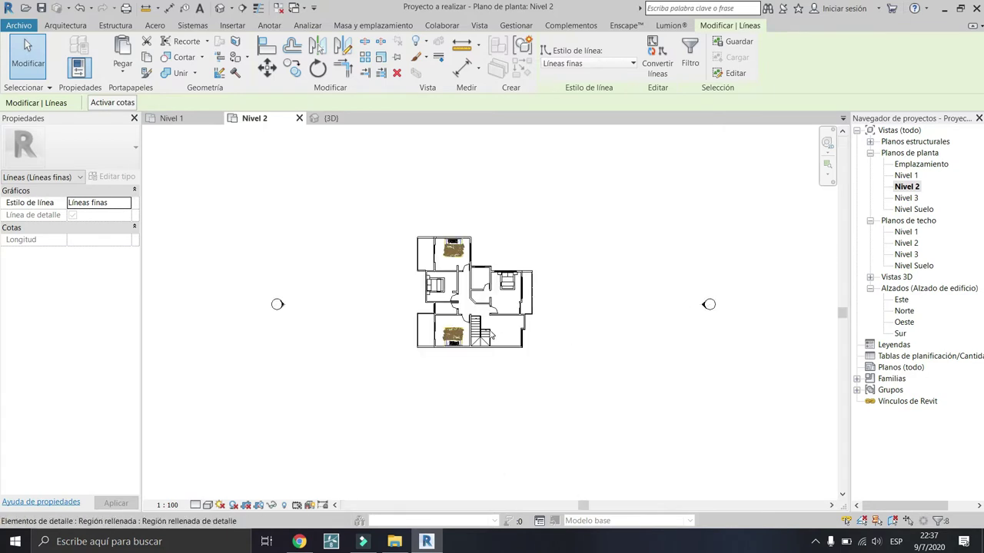
left_click(135, 67)
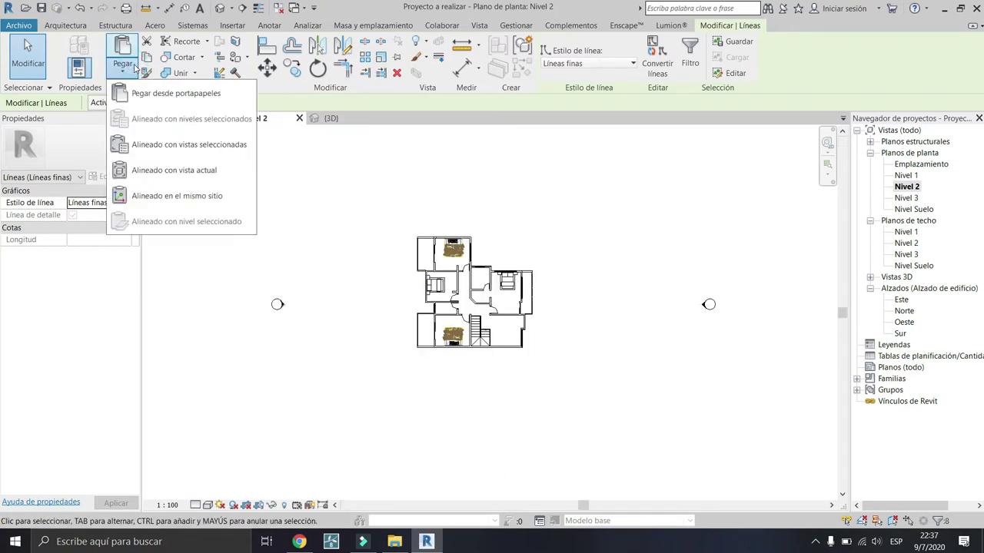
left_click(174, 147)
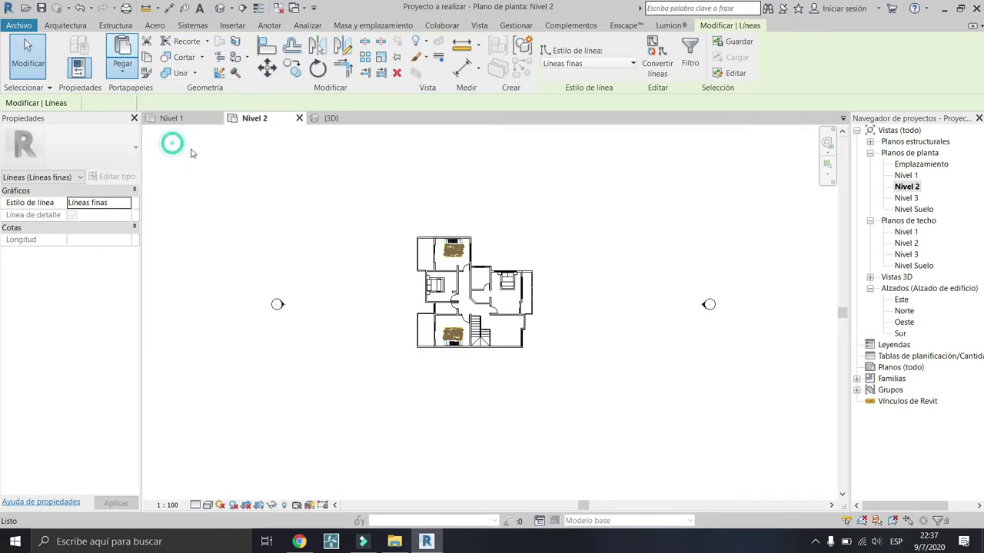
left_click(472, 203)
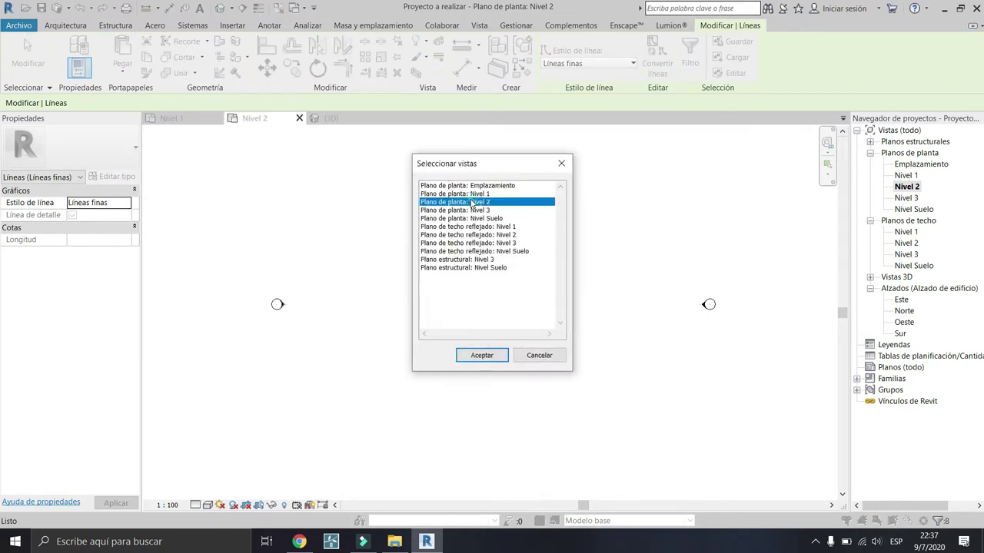
left_click(481, 356)
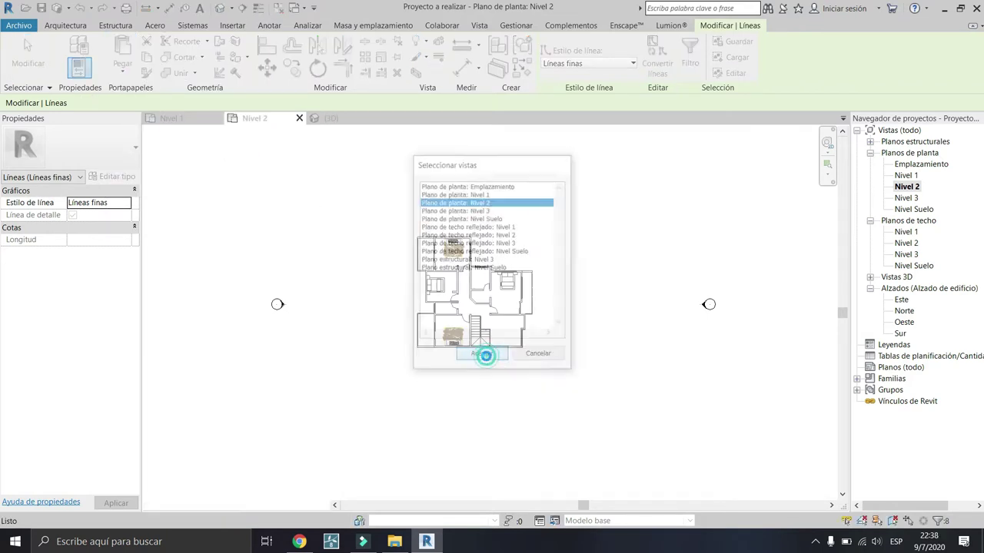
scroll(477, 330, "up", 2)
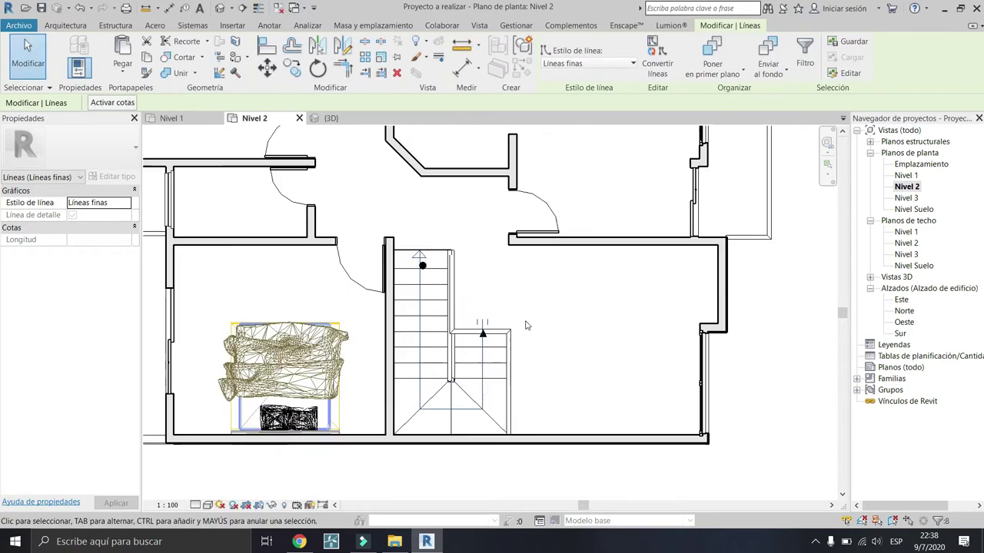
scroll(472, 346, "up", 3)
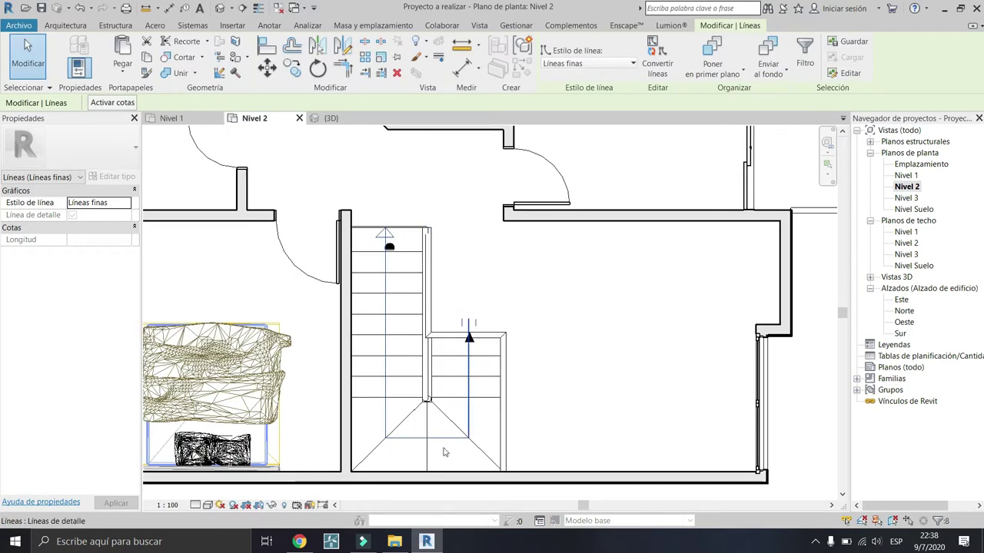
Step: Deselect the pasted lines and zoom in on the lower-right wall corner of Nivel 2
scroll(692, 288, "down", 3)
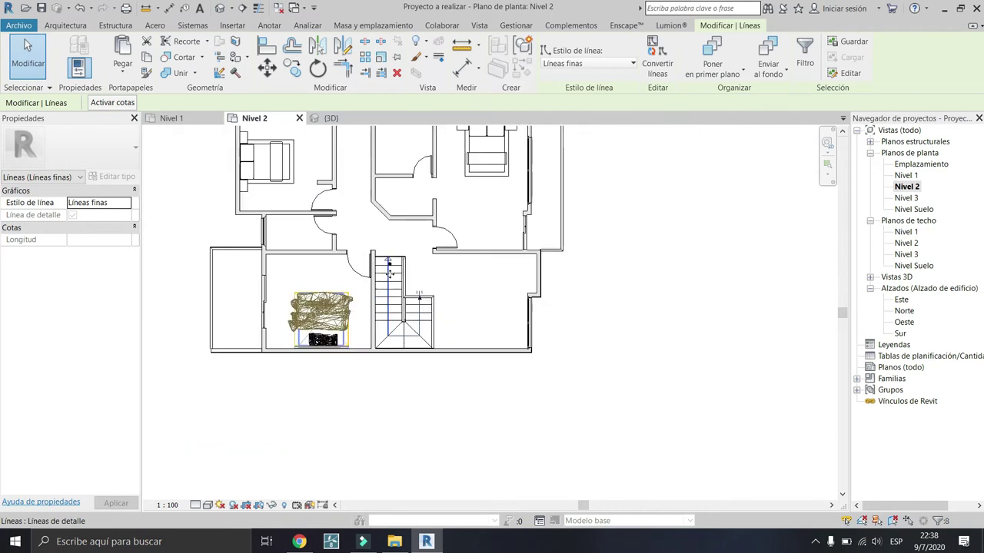
left_click(699, 330)
middle_click_drag(763, 346, 733, 355)
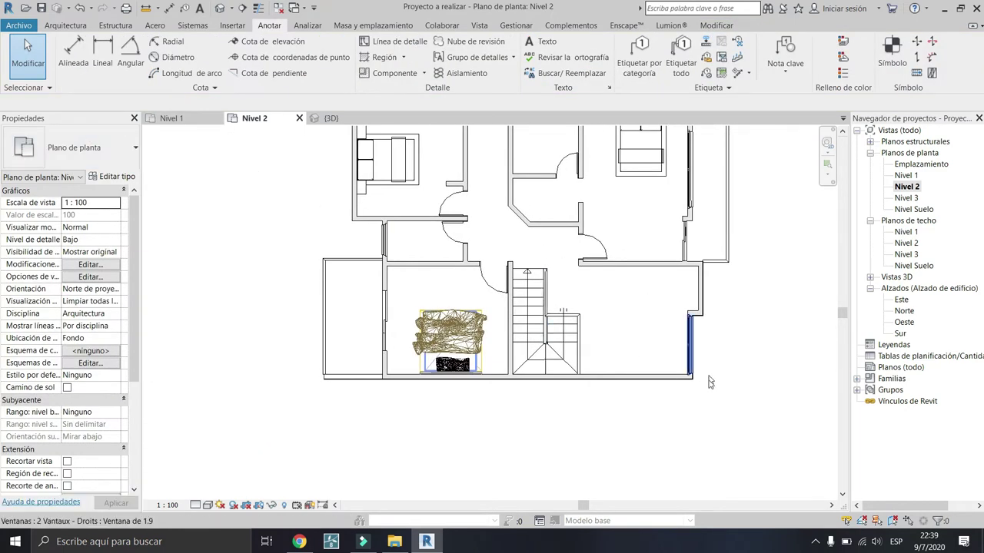
scroll(601, 403, "up", 1)
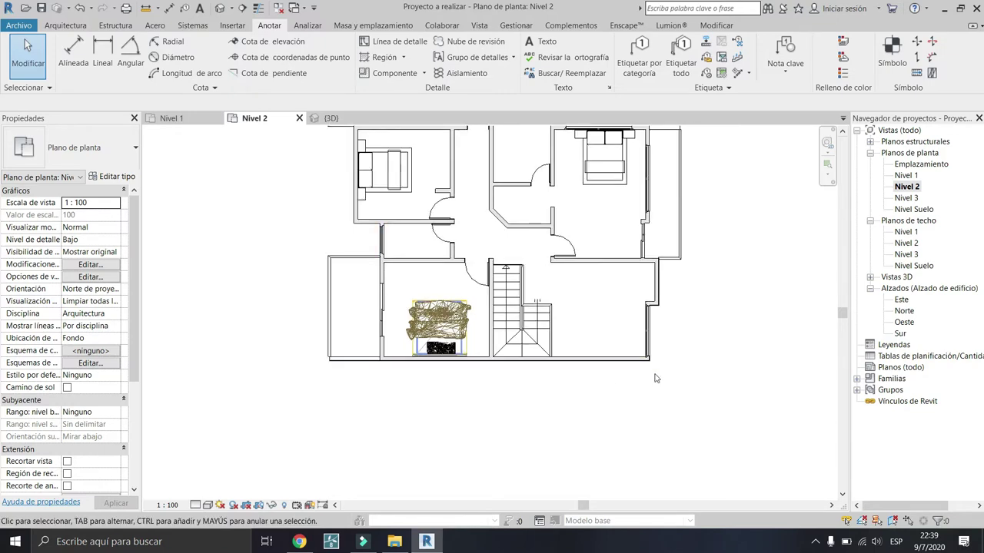
scroll(648, 367, "up", 2)
scroll(646, 368, "up", 2)
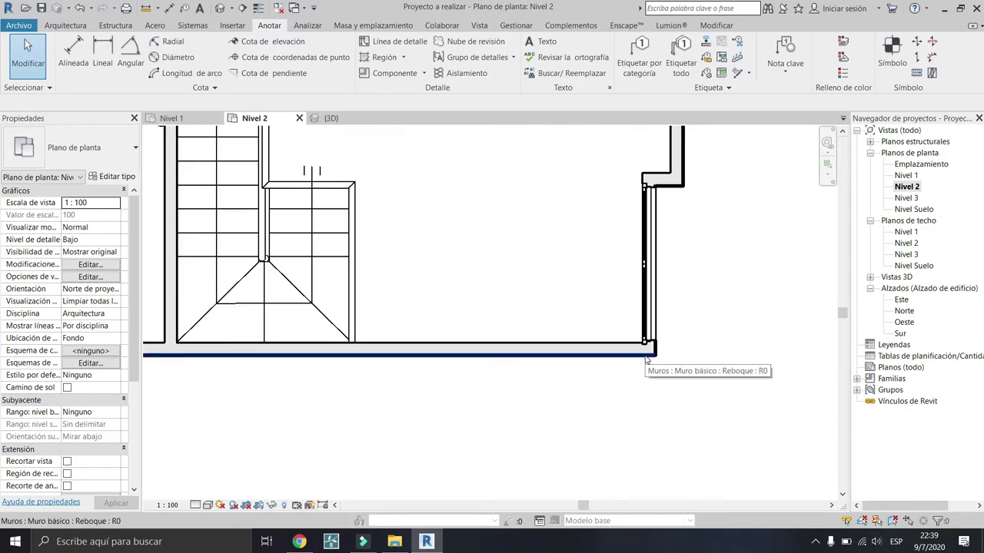
scroll(646, 359, "up", 2)
scroll(645, 358, "up", 1)
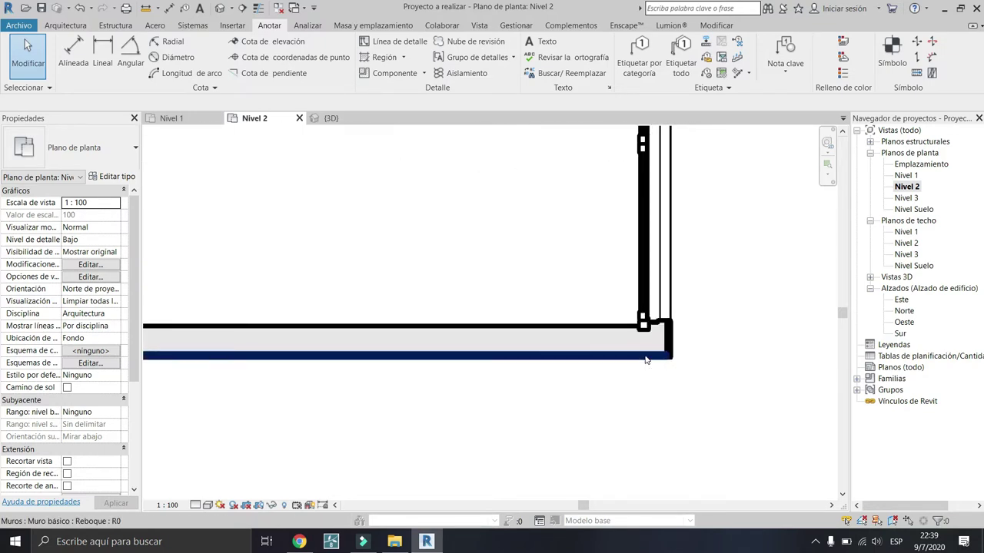
scroll(646, 359, "down", 2)
scroll(646, 359, "down", 1)
scroll(646, 359, "up", 2)
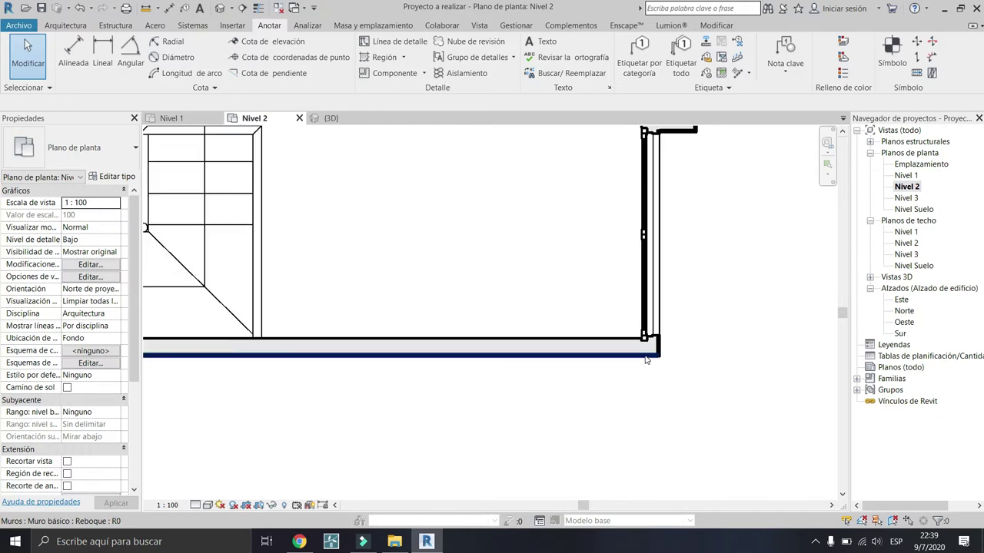
Step: Select and clear the lower-right wall, then start the Aligned dimension tool
left_click(645, 359)
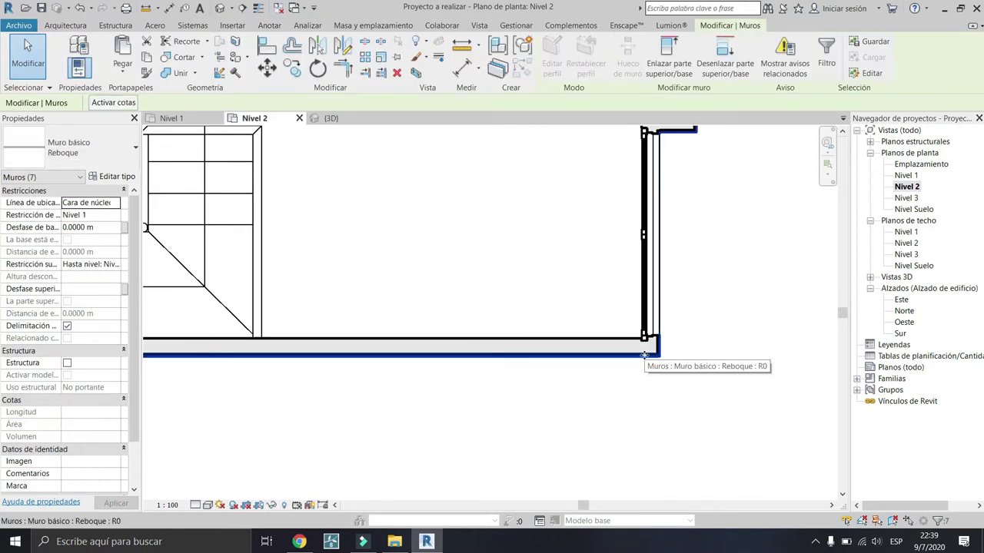
key("Escape")
scroll(645, 356, "down", 2)
scroll(615, 346, "down", 1)
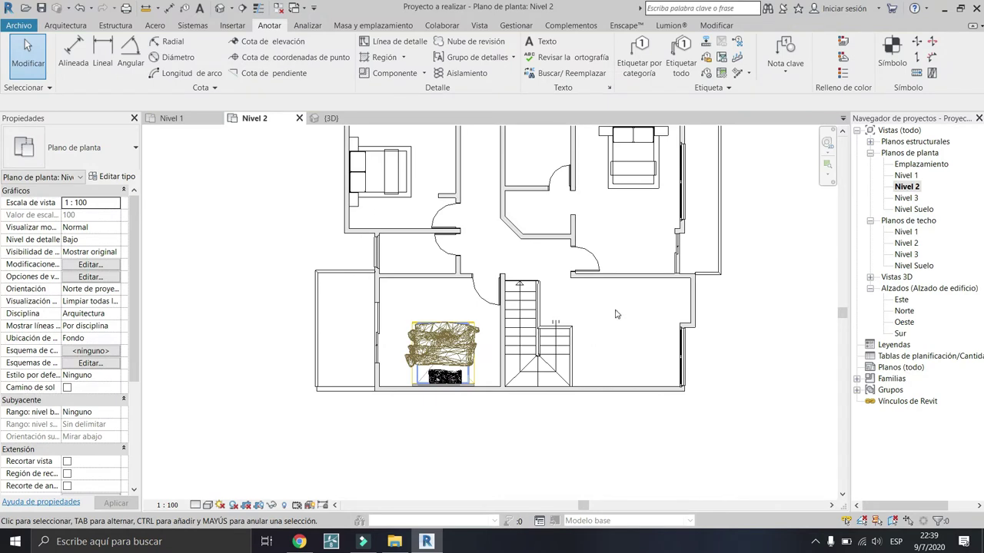
left_click(168, 7)
scroll(676, 388, "up", 3)
Step: Dimension the Nivel 2 south and west walls with 0.2, 2.1, 3.6 and 10.3 m chain strings
scroll(538, 384, "down", 2)
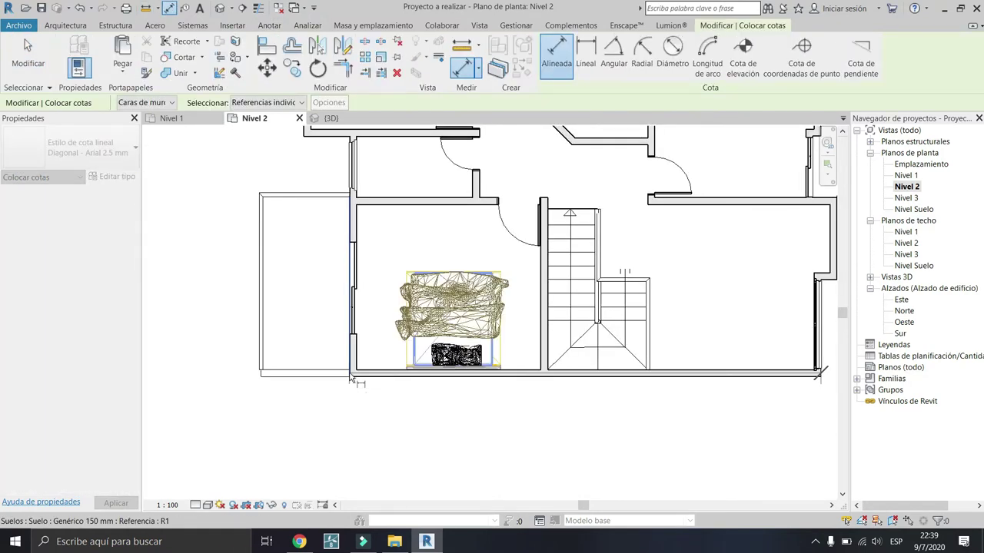
scroll(351, 378, "up", 3)
scroll(461, 236, "up", 2)
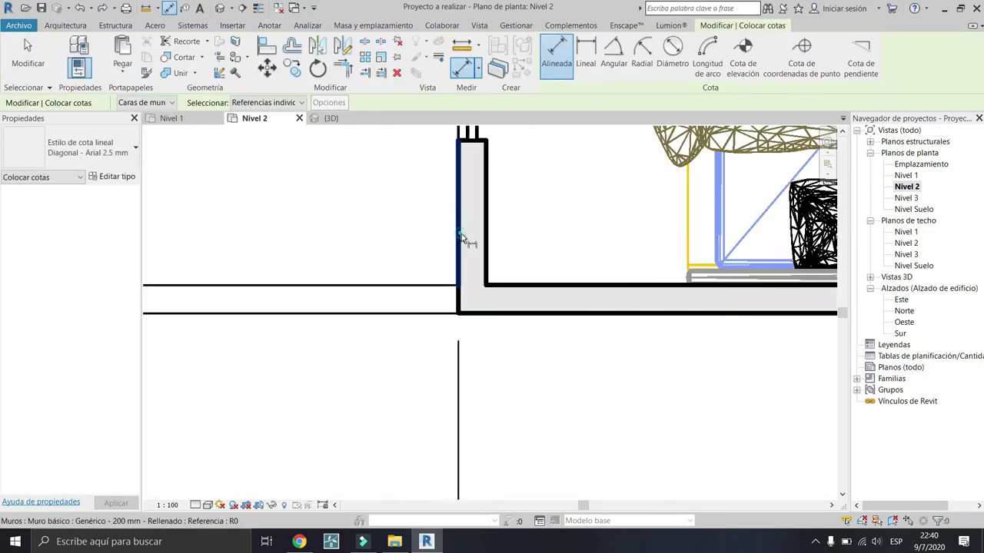
scroll(463, 238, "down", 2)
scroll(562, 341, "down", 3)
scroll(680, 450, "up", 3)
scroll(679, 450, "up", 2)
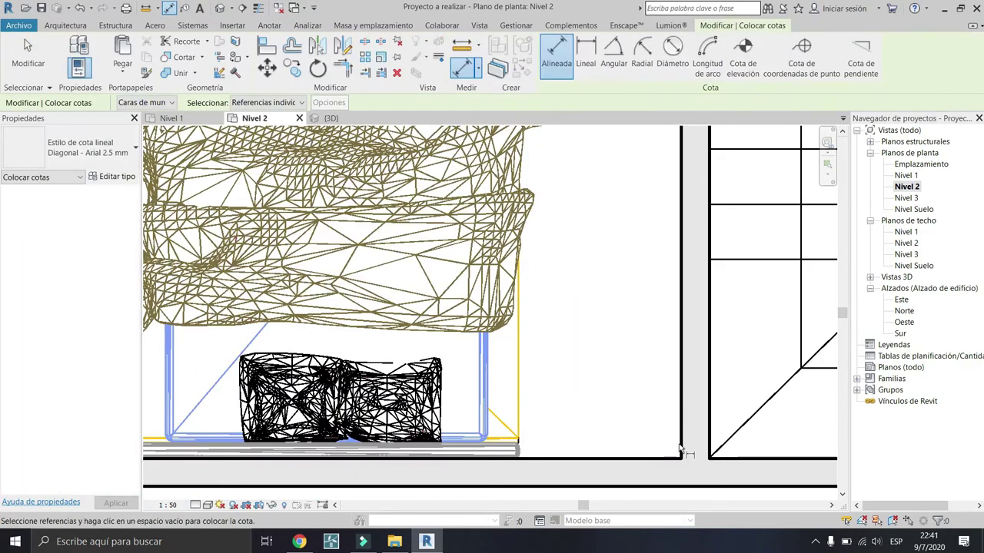
scroll(397, 406, "up", 2)
scroll(292, 465, "down", 4)
scroll(461, 431, "down", 2)
scroll(607, 392, "down", 3)
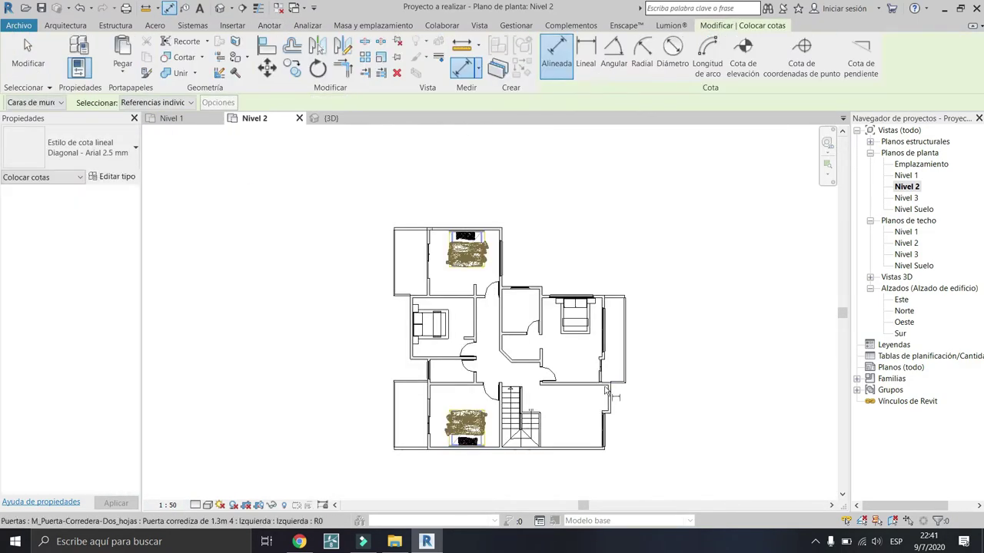
scroll(479, 259, "up", 3)
scroll(439, 303, "down", 1)
middle_click_drag(439, 303, 471, 444)
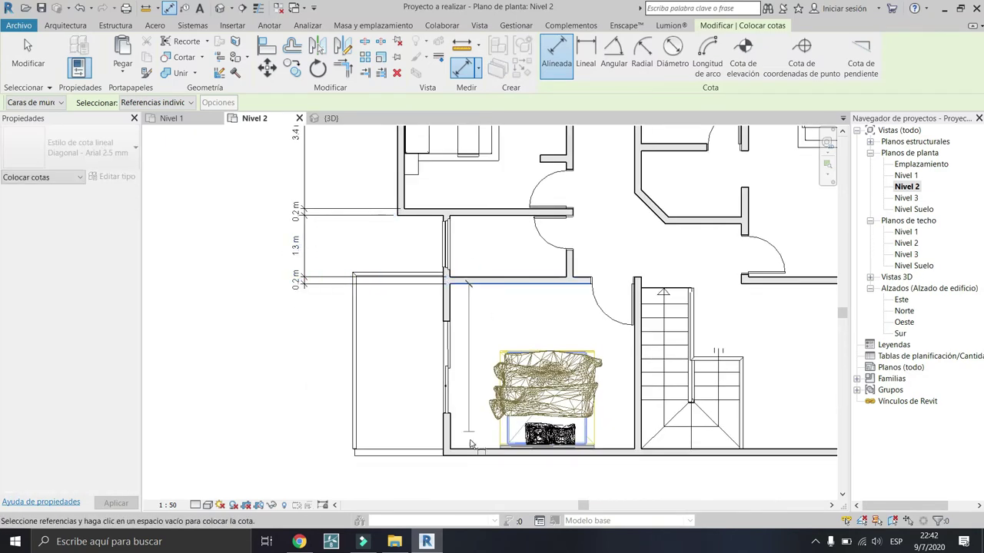
scroll(396, 253, "up", 2)
scroll(461, 307, "down", 4)
scroll(656, 338, "up", 1)
scroll(655, 338, "up", 4)
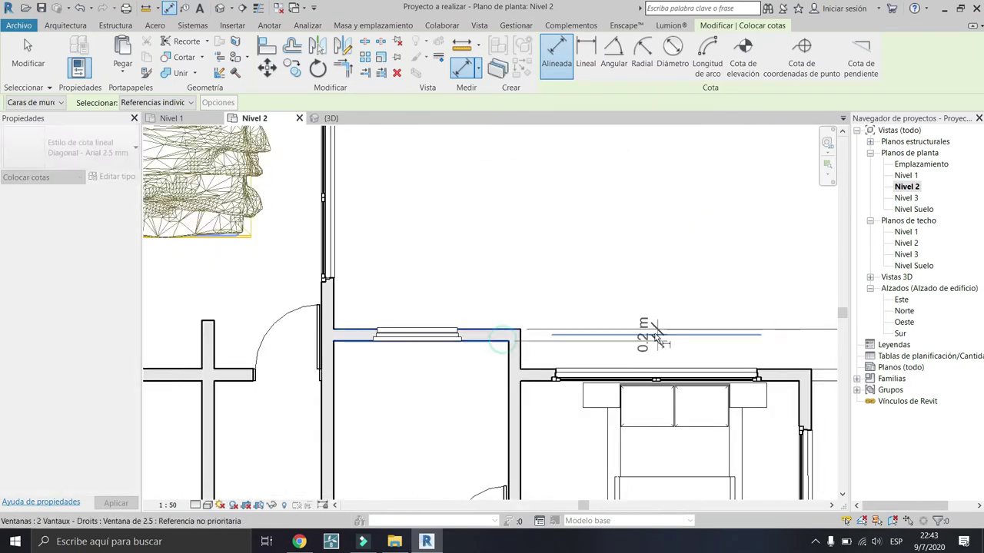
scroll(656, 338, "down", 2)
scroll(571, 307, "down", 2)
scroll(537, 269, "up", 2)
scroll(524, 250, "up", 2)
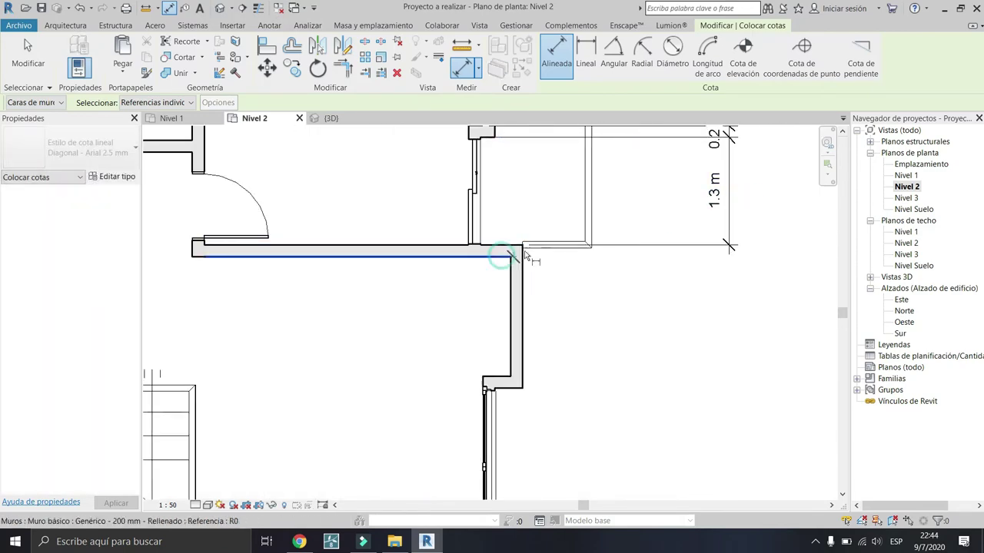
left_click(524, 250)
scroll(515, 365, "up", 2)
scroll(643, 377, "down", 3)
scroll(461, 307, "down", 1)
scroll(234, 363, "up", 4)
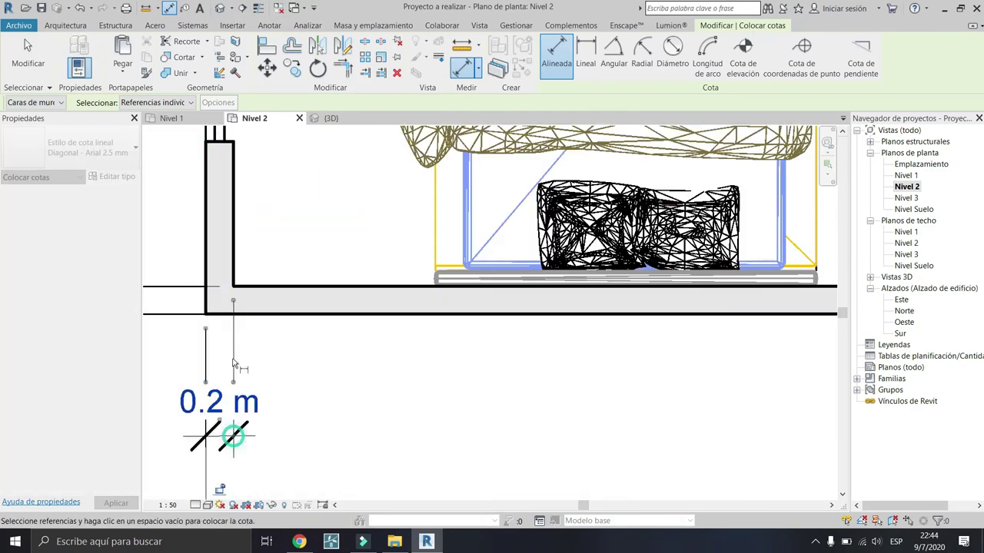
scroll(234, 363, "up", 2)
scroll(359, 334, "down", 3)
scroll(359, 335, "down", 1)
scroll(282, 366, "down", 1)
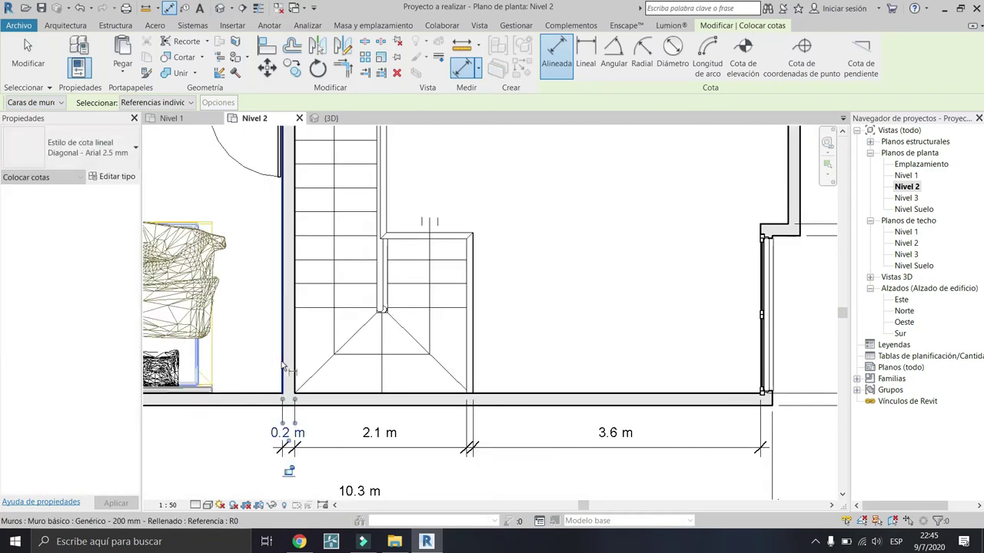
scroll(283, 367, "down", 3)
key("Escape")
Step: Switch back to the dimensioned Nivel 1 floor plan
scroll(220, 274, "up", 5)
scroll(230, 300, "down", 4)
scroll(239, 313, "up", 1)
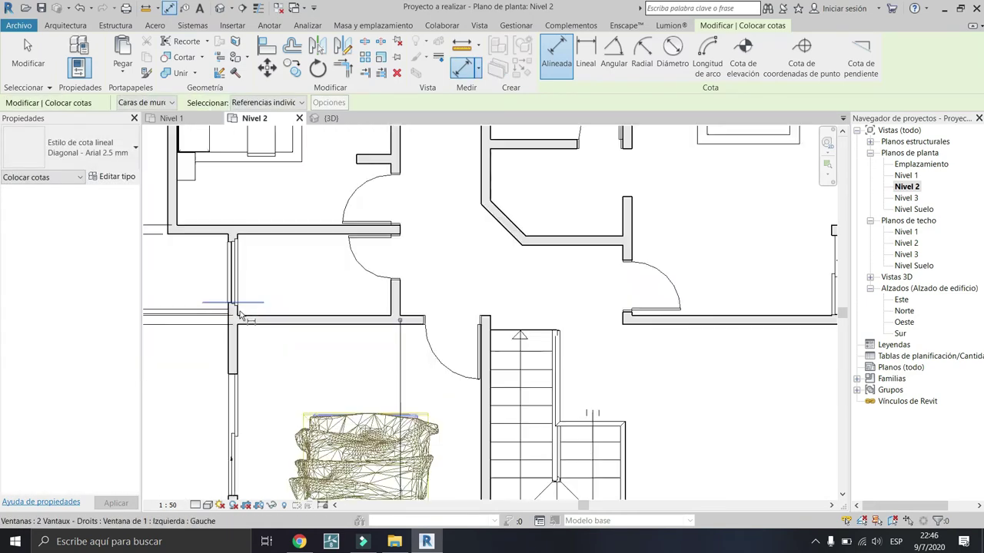
scroll(239, 314, "down", 2)
scroll(239, 313, "down", 3)
left_click(192, 118)
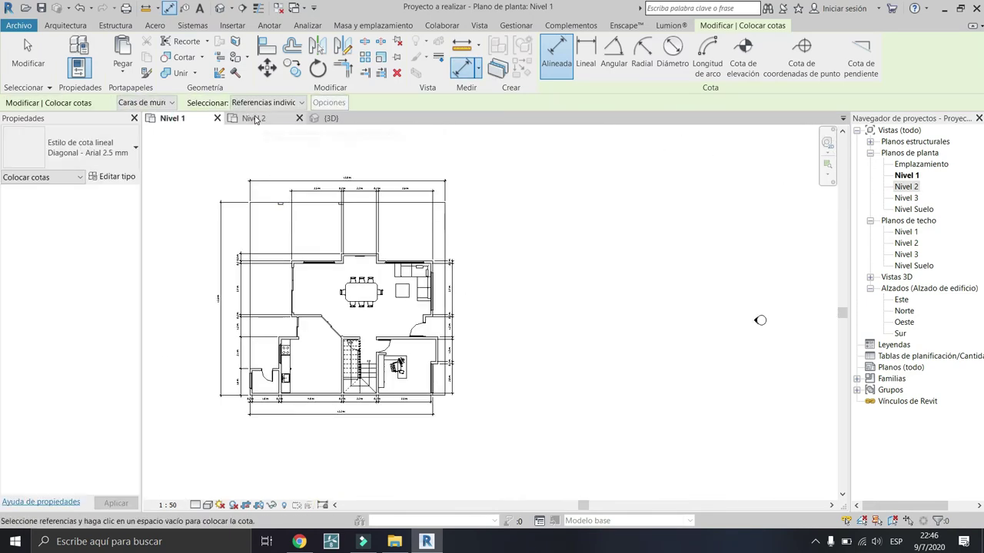
Step: Draw a vertical section line from above to below the plan, then open Sección 1 under Secciones
left_click(256, 119)
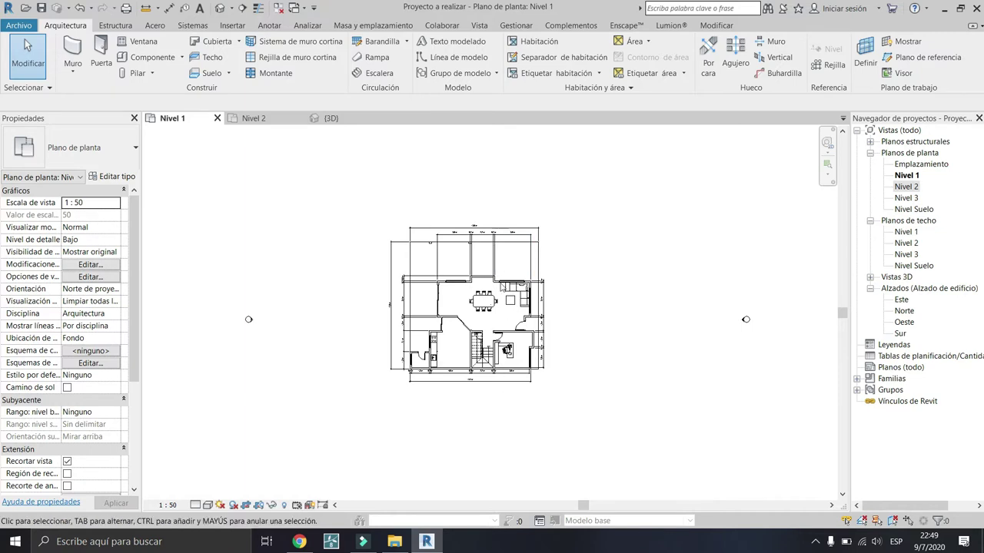
left_click(242, 8)
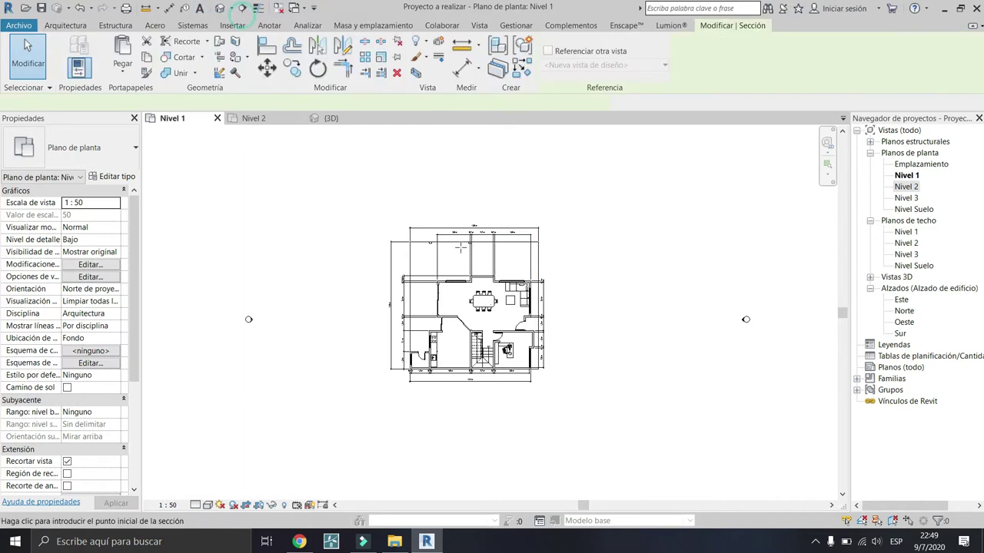
left_click(502, 195)
left_click(503, 419)
key("Escape")
key("Escape")
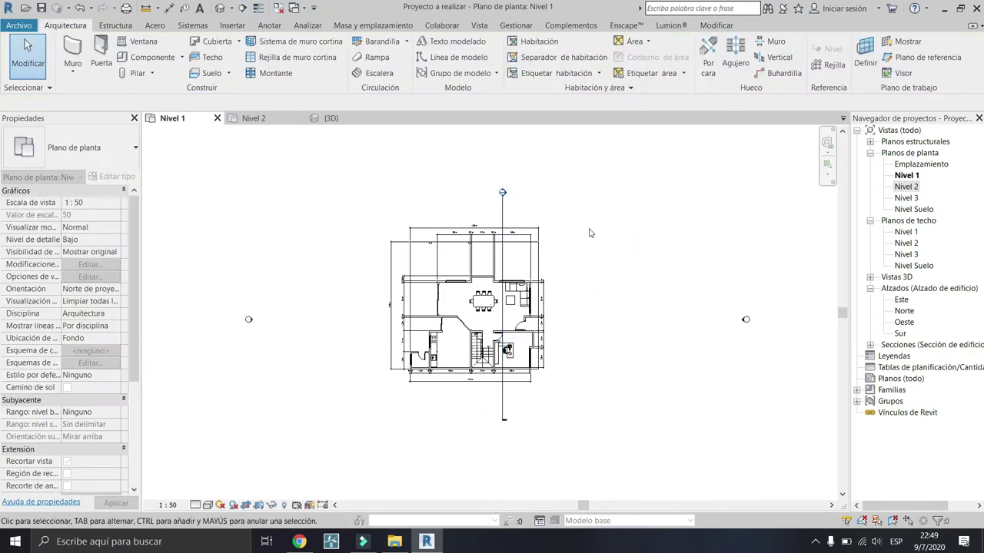
double_click(917, 346)
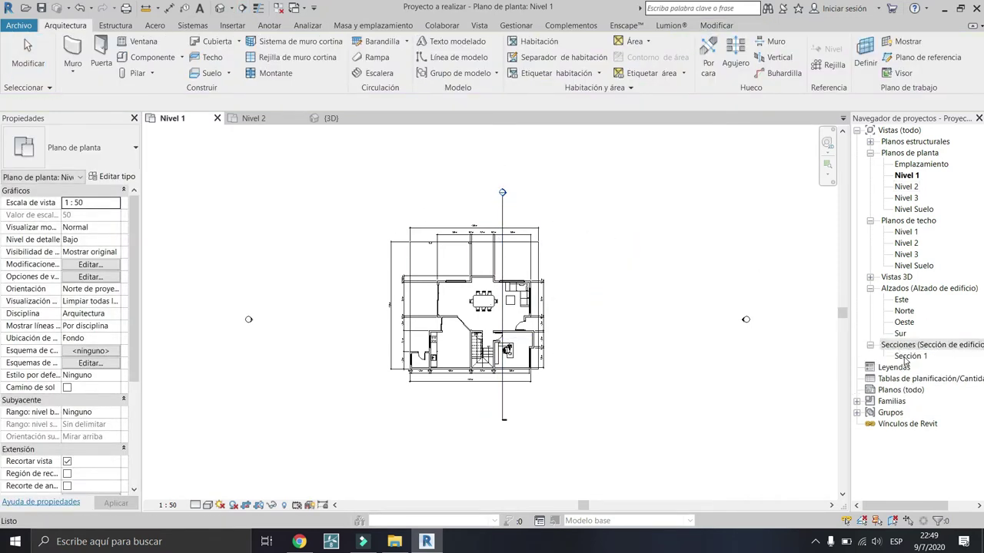
double_click(905, 357)
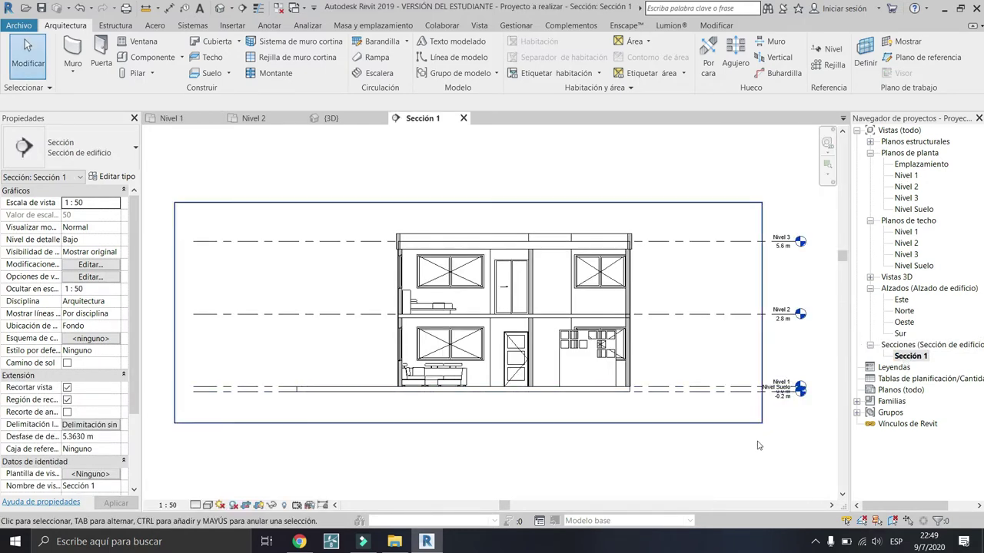
Step: Turn off the crop region and hide the four level lines with EH, then center the building
left_click(743, 425)
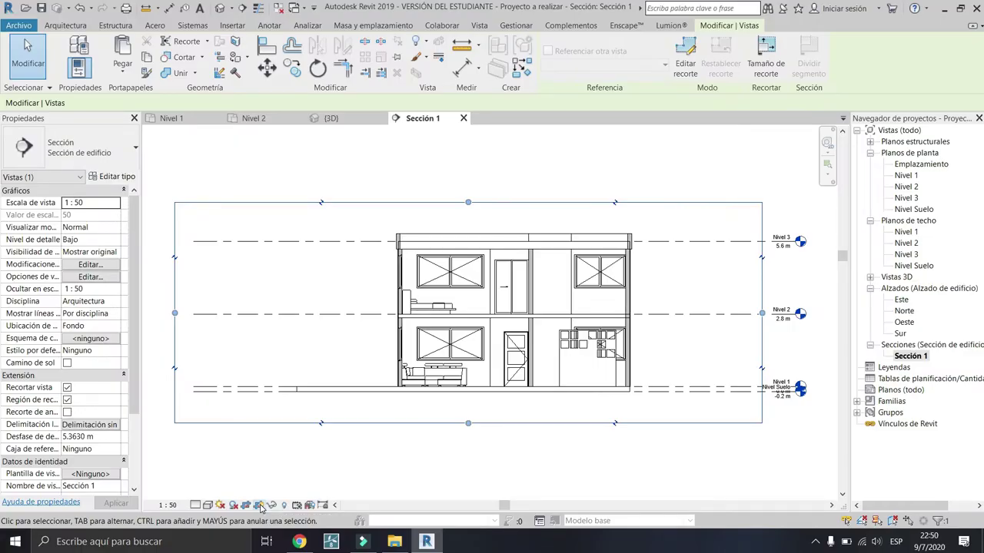
left_click(261, 508)
middle_click_drag(582, 408, 431, 389)
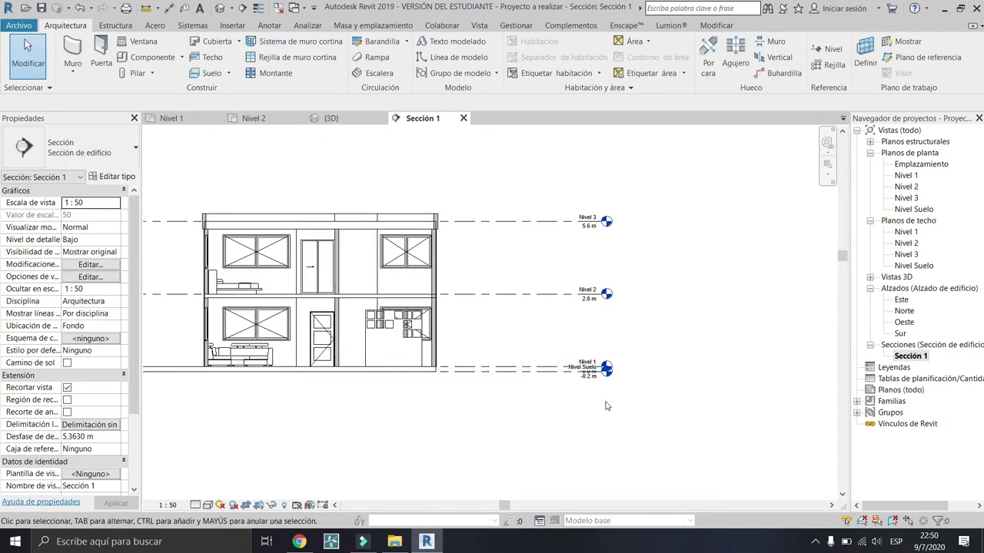
left_click_drag(605, 400, 507, 211)
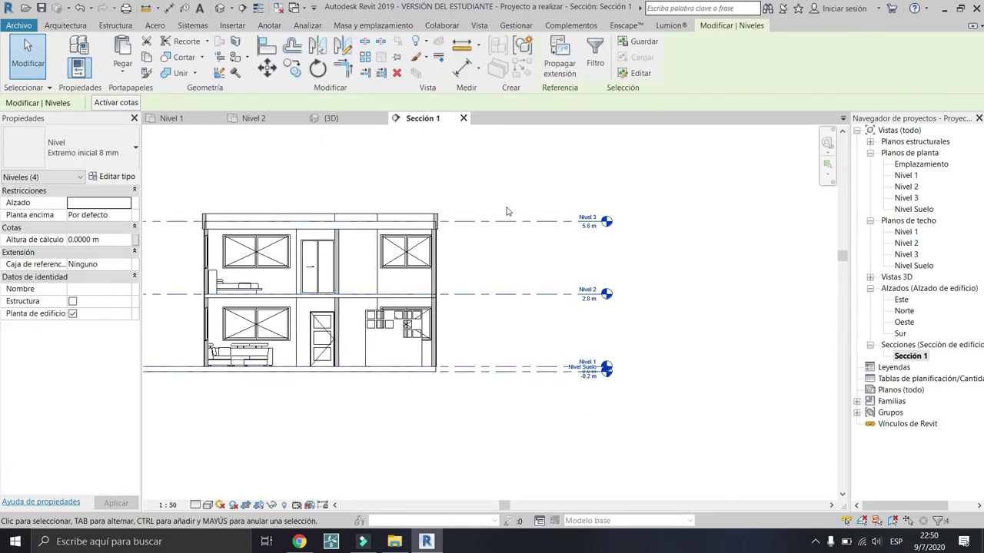
key("e")
key("h")
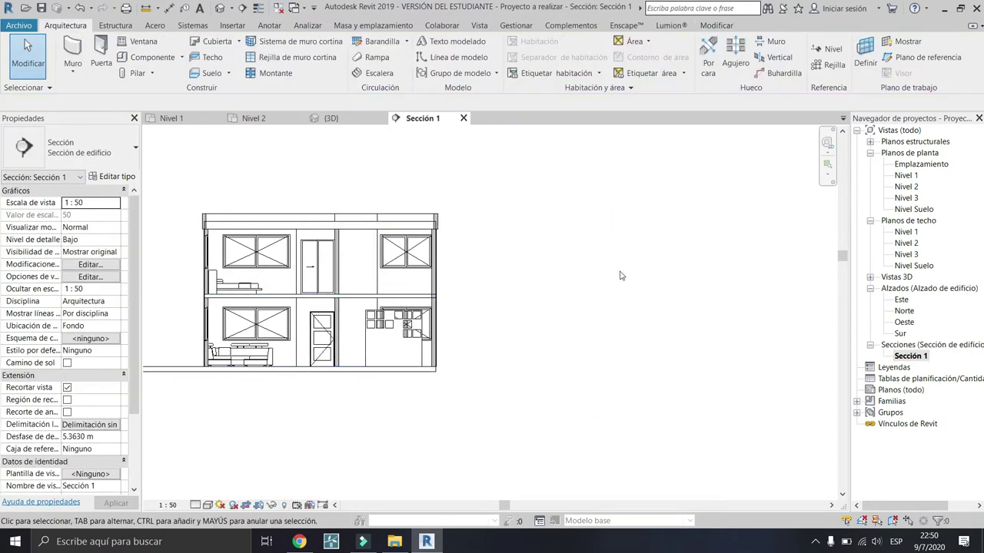
middle_click_drag(481, 311, 678, 314)
scroll(676, 311, "up", 1)
scroll(674, 310, "up", 1)
scroll(626, 373, "up", 2)
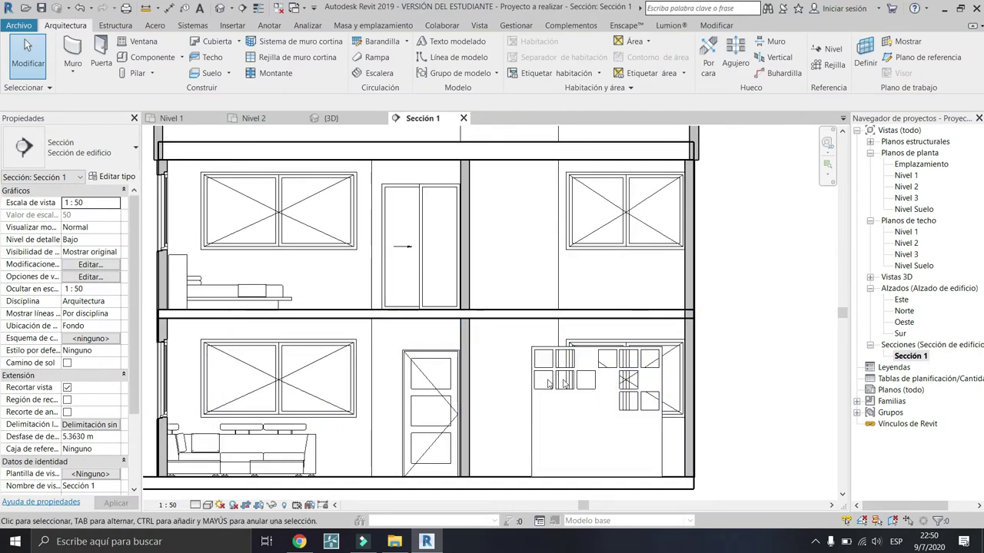
Step: Delete the Wall_Storage_Unit_with_Desk, then undo the deletion
left_click(543, 389)
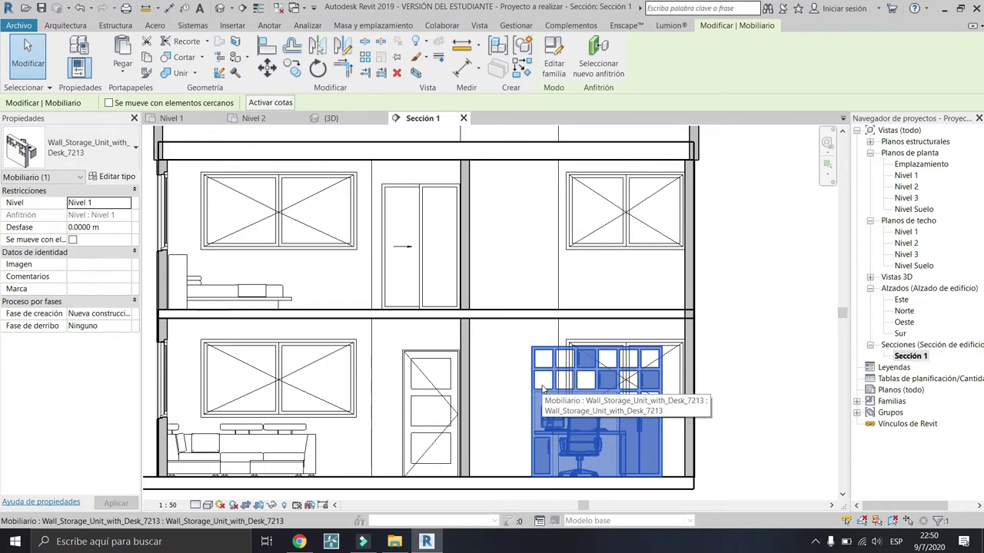
key("Delete")
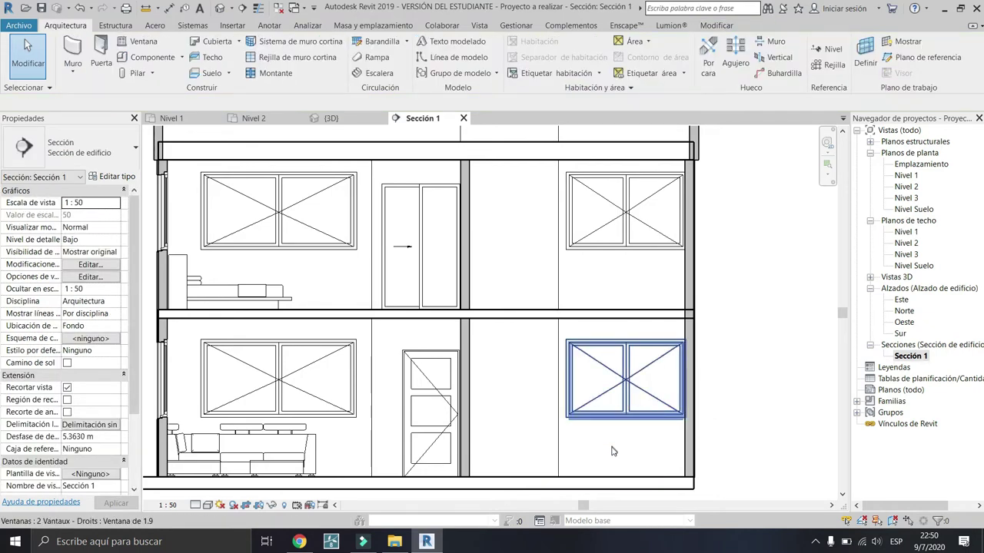
key("ctrl+z")
Step: Tab-select the chain of Reboque plaster walls, clear it, and bring up the visual styles list
middle_click_drag(405, 319, 419, 379)
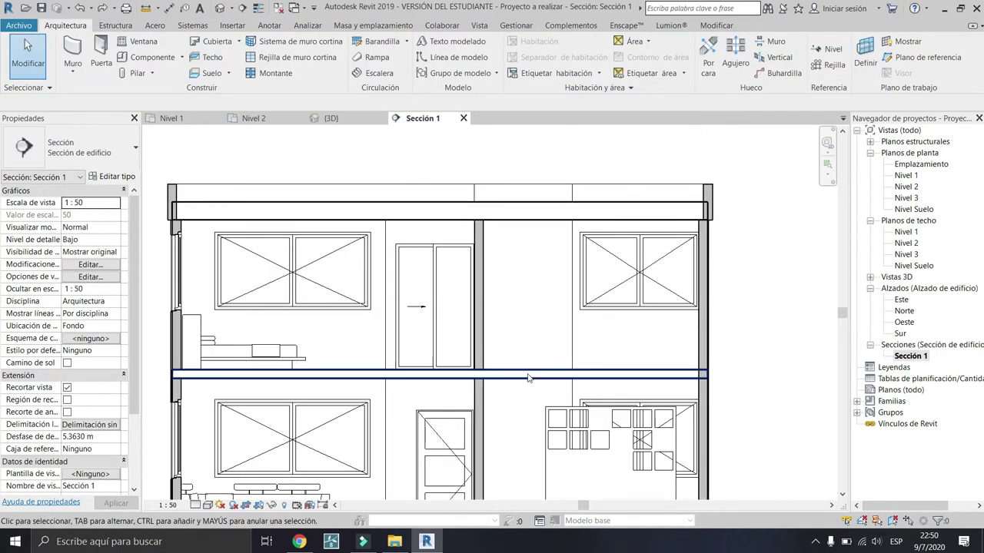
scroll(375, 305, "up", 4)
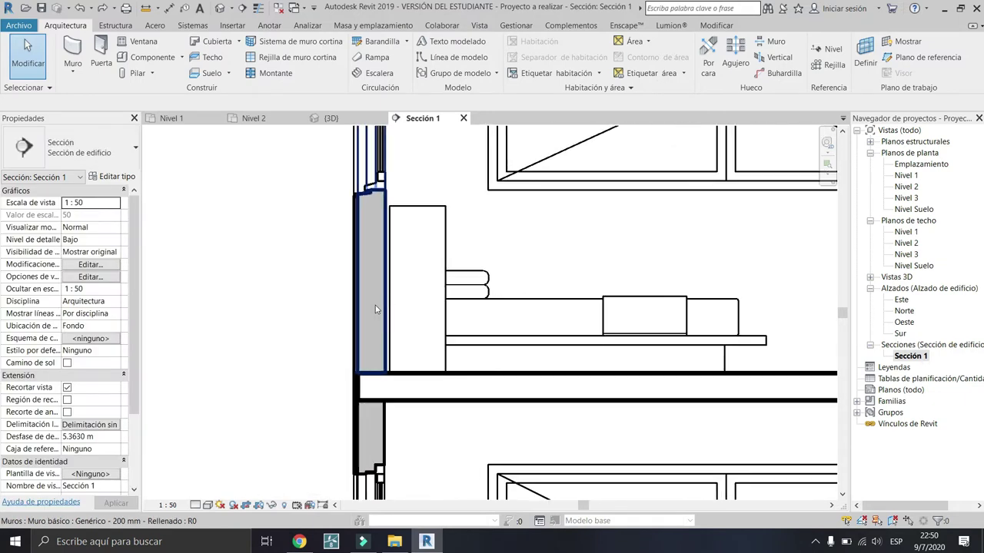
scroll(352, 308, "up", 2)
scroll(353, 308, "up", 1)
left_click(354, 306)
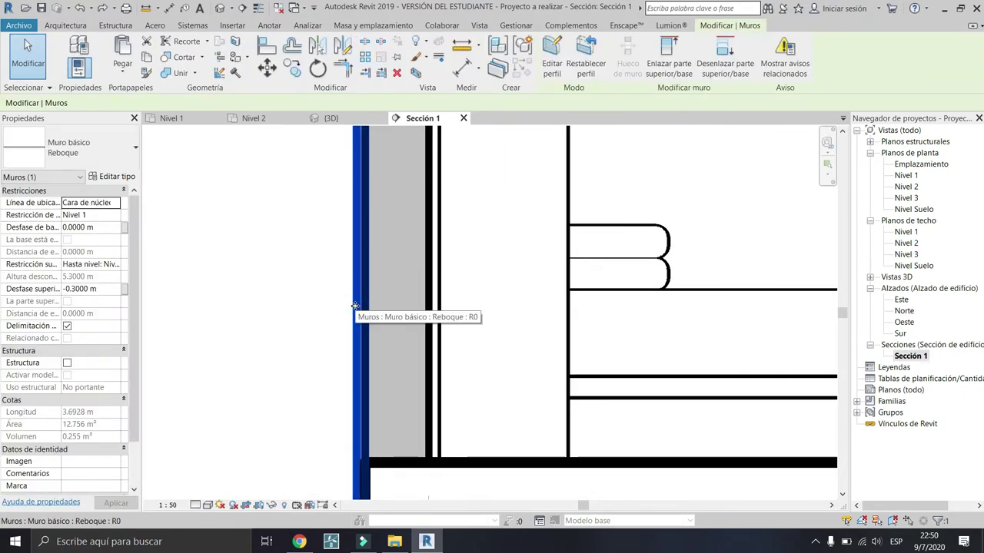
key("Tab")
left_click(355, 306)
scroll(355, 413, "down", 1)
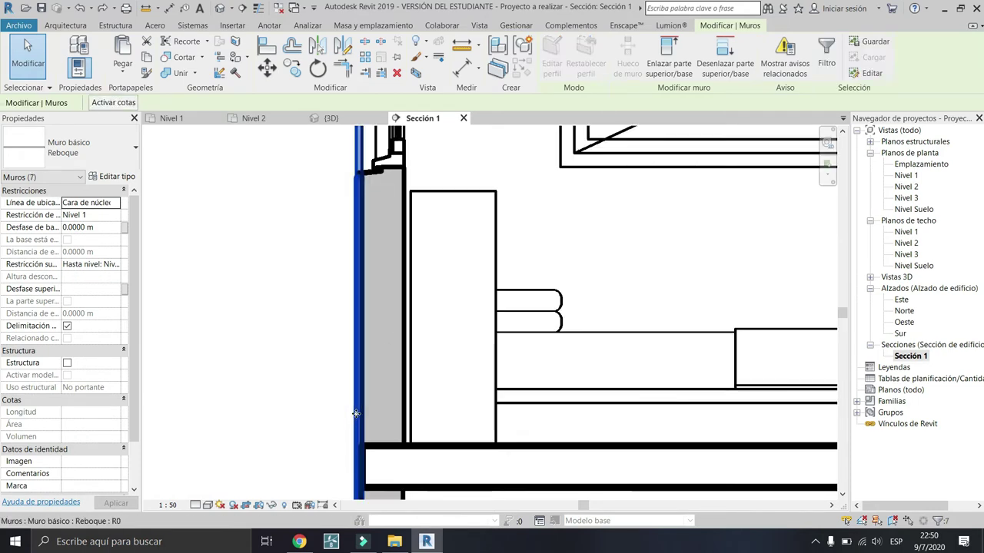
scroll(356, 413, "down", 2)
left_click(212, 447)
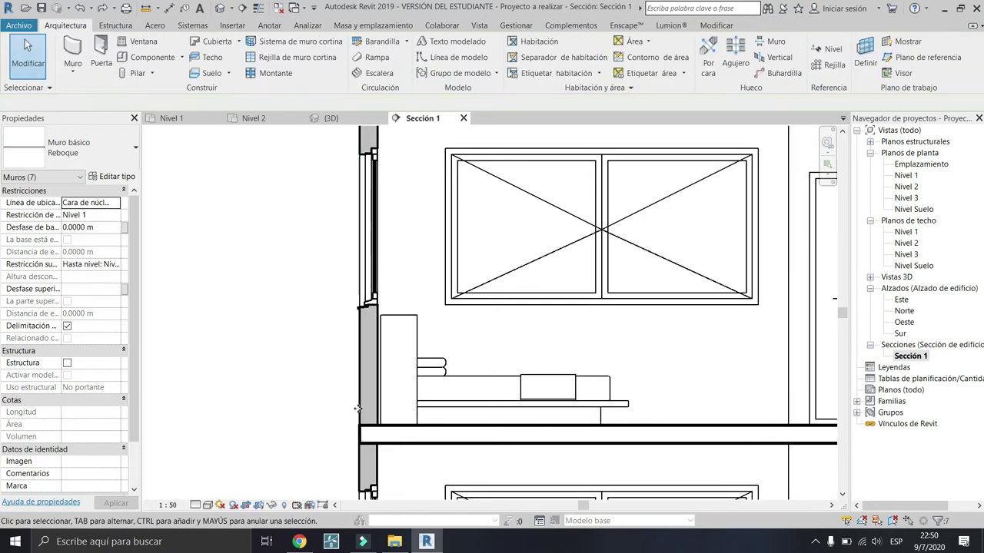
scroll(212, 447, "down", 3)
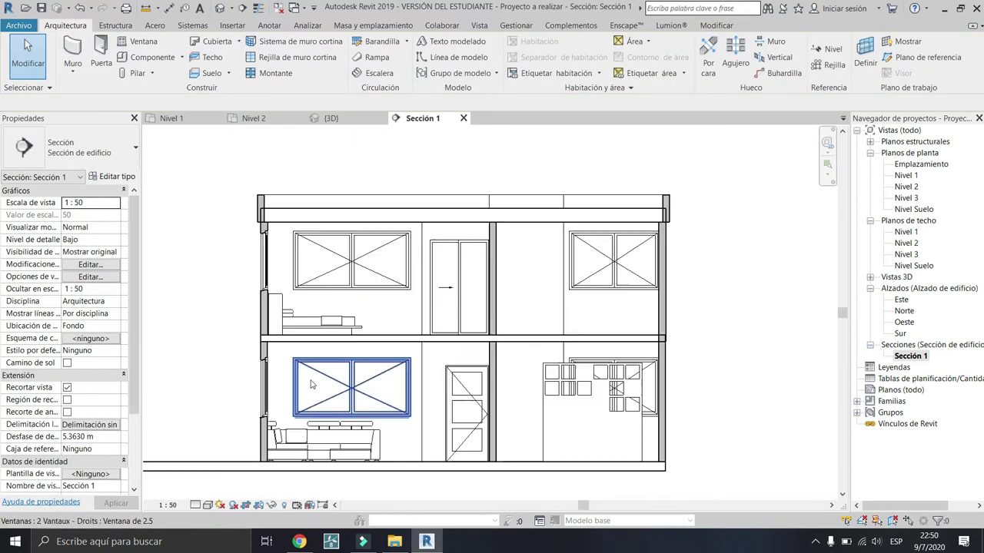
left_click(208, 506)
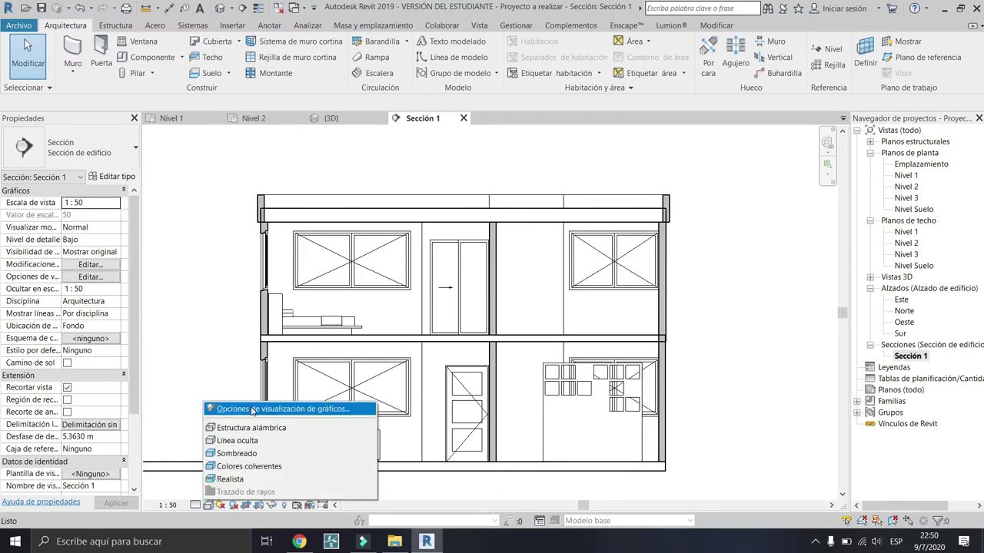
Step: Turn on Show Ambient Shadows in Graphic Display Options and zoom into the middle floor
left_click(252, 410)
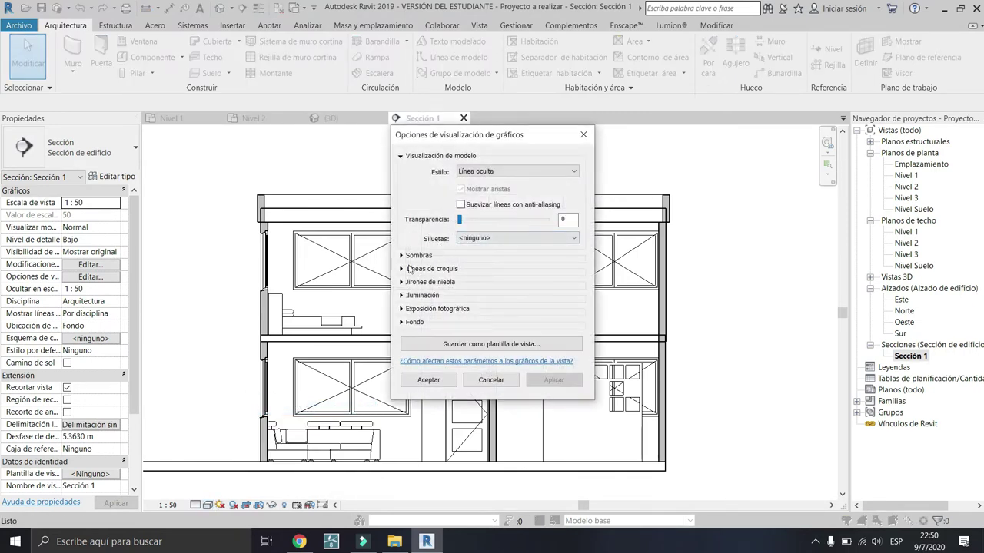
left_click(401, 256)
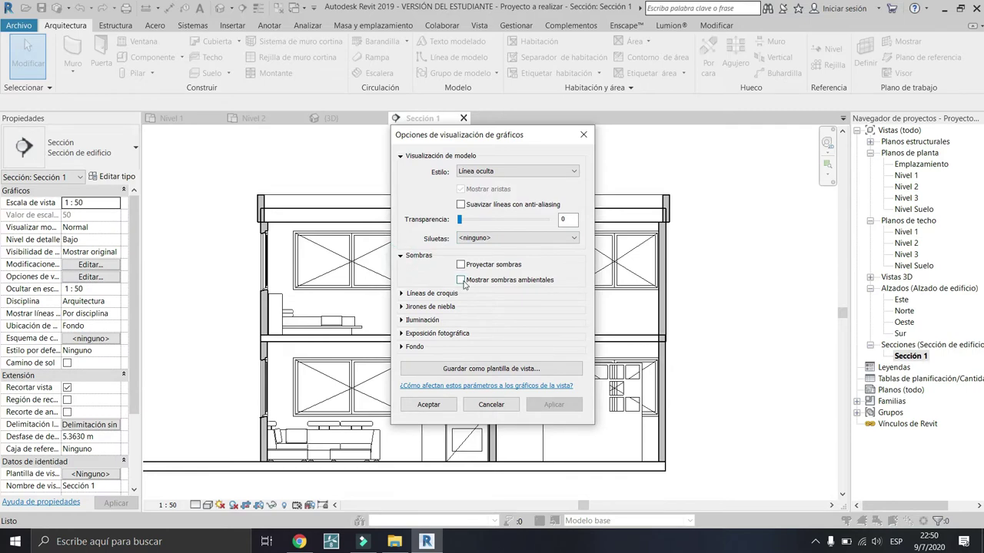
left_click(421, 405)
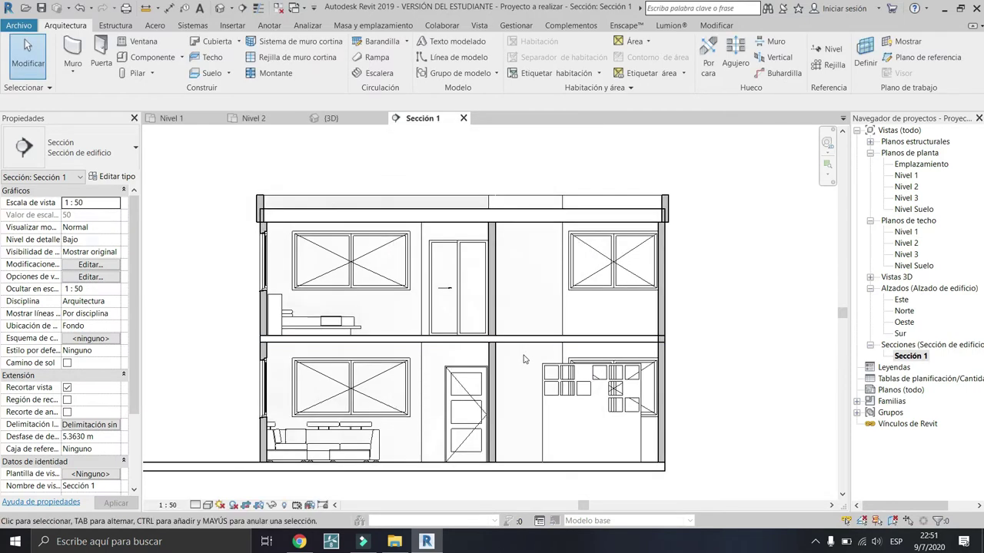
scroll(501, 338, "up", 1)
scroll(538, 335, "up", 2)
scroll(527, 336, "up", 1)
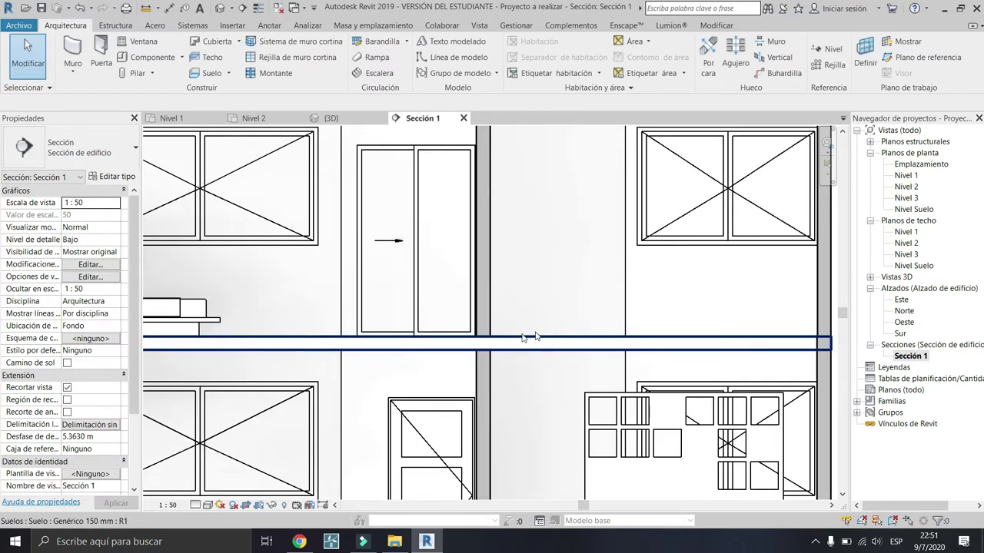
scroll(500, 342, "down", 4)
scroll(469, 339, "up", 2)
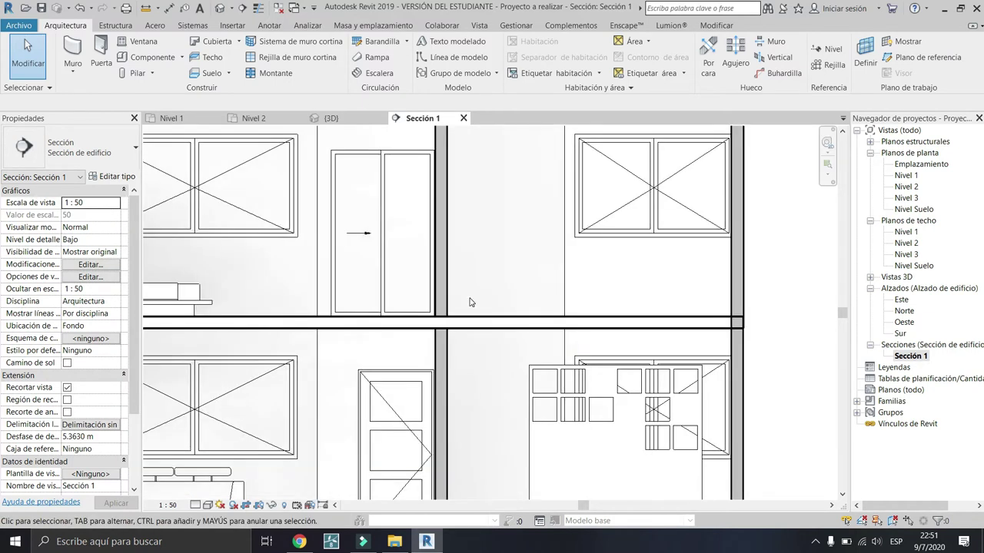
scroll(470, 301, "up", 1)
Step: Join the middle floor slab with the interior wall and the right exterior wall
left_click(716, 26)
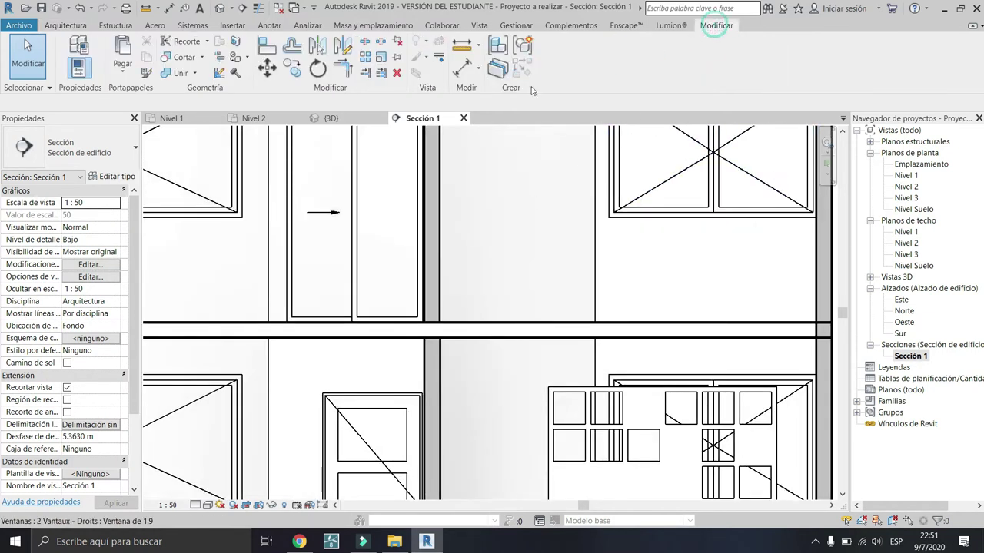
left_click(176, 75)
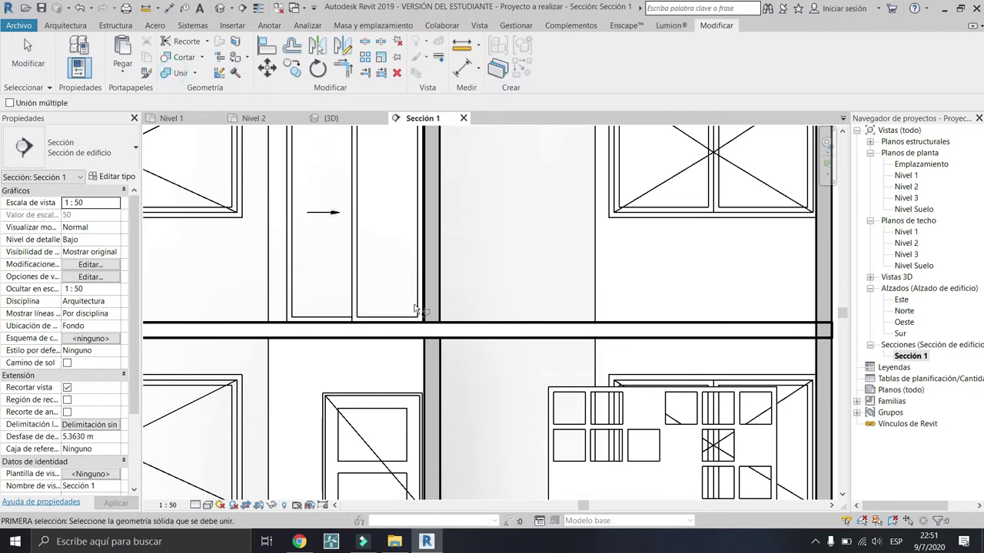
left_click(440, 329)
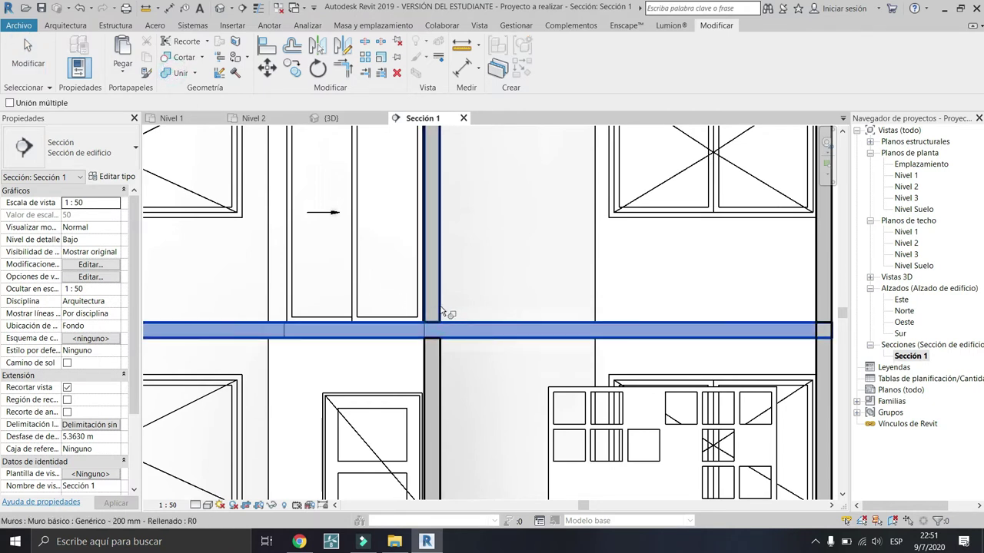
left_click(439, 311)
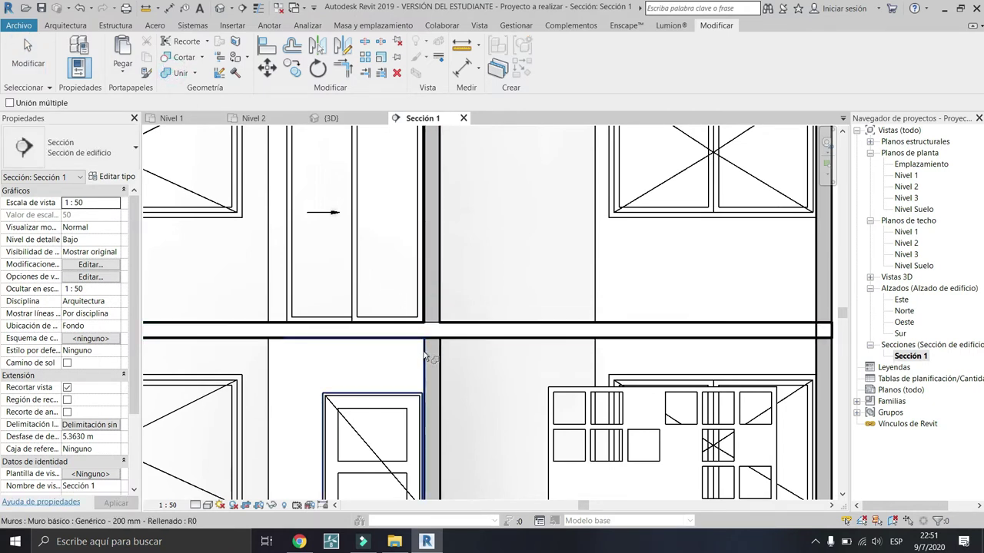
left_click(429, 348)
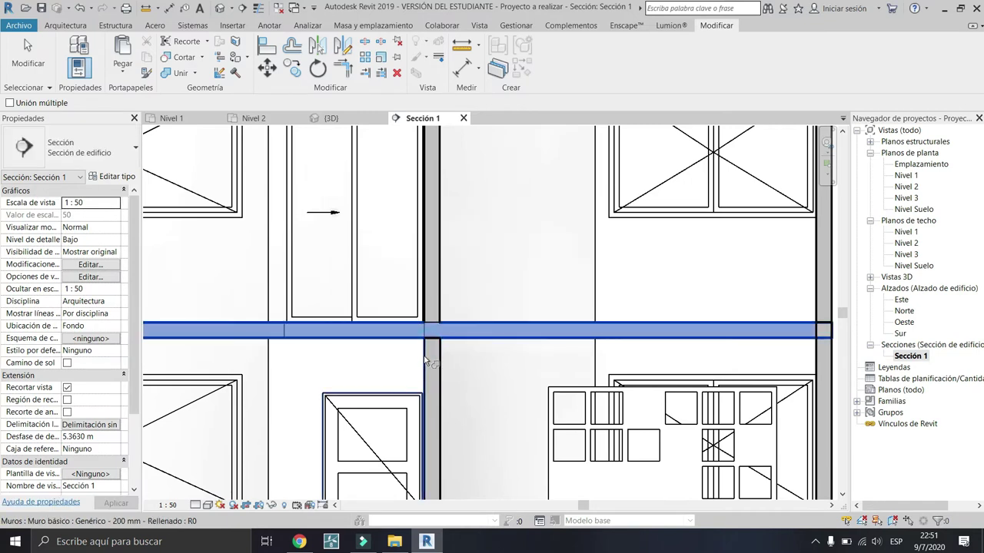
scroll(363, 333, "down", 2)
scroll(572, 332, "up", 3)
scroll(572, 332, "up", 2)
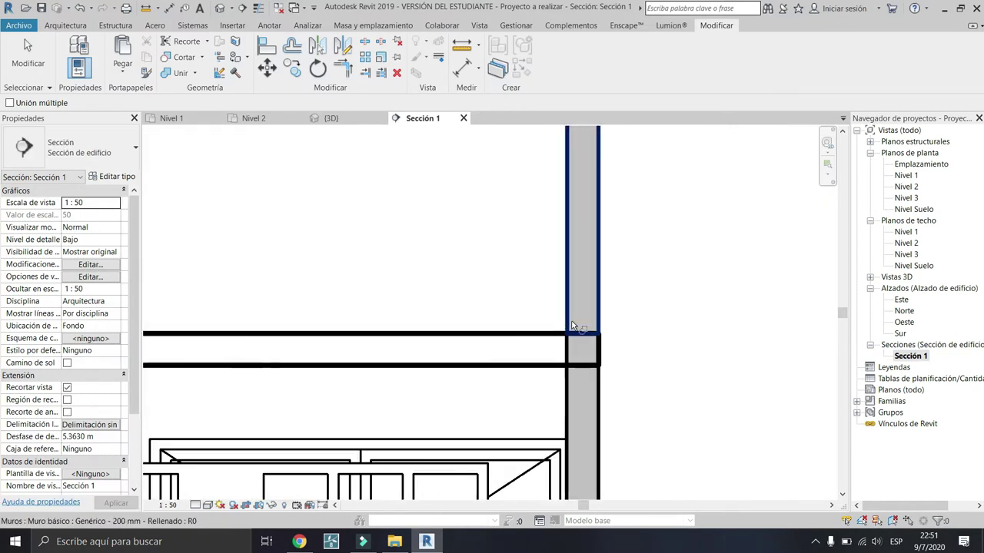
left_click(573, 332)
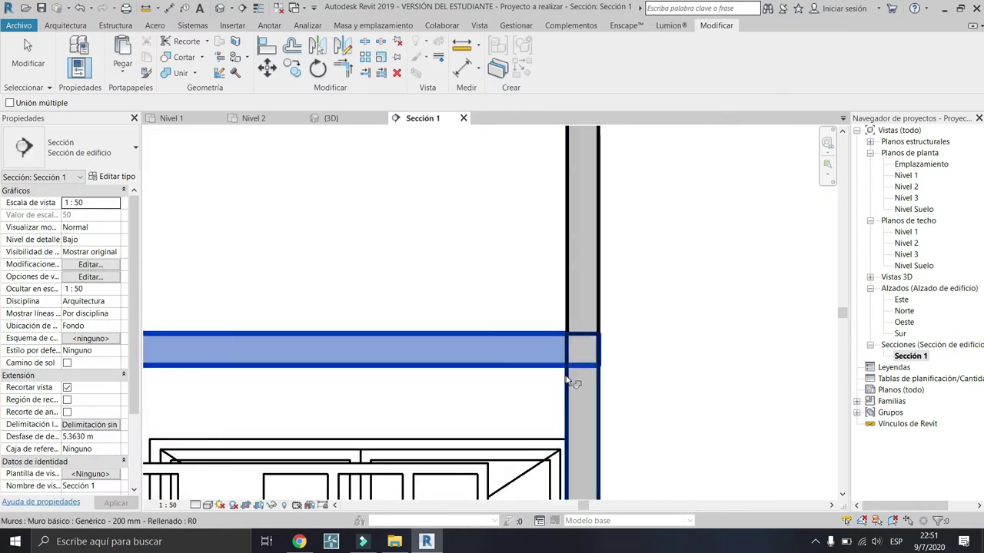
Step: Join the slab at the left wall junction, finish joining, and select the top roof slab
scroll(594, 375, "down", 5)
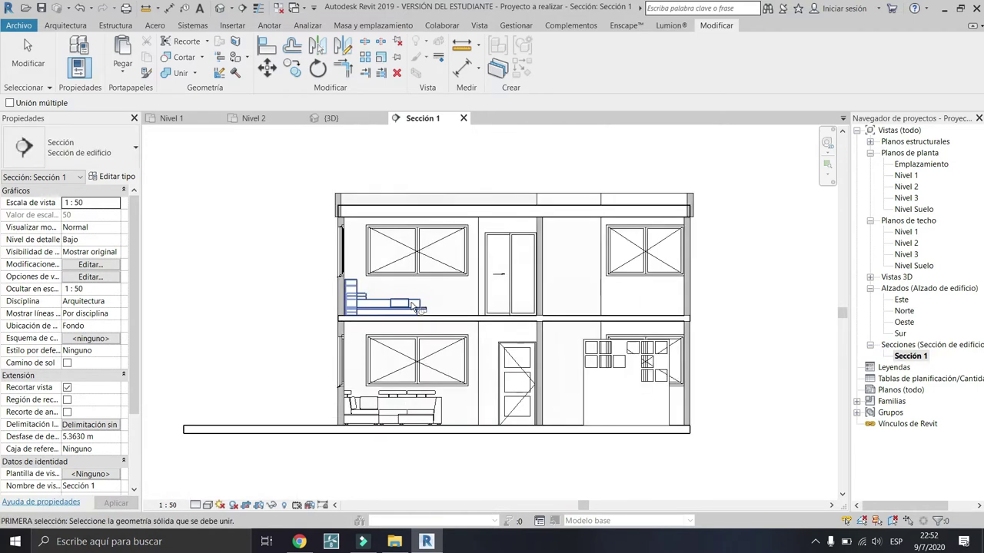
scroll(350, 307, "up", 5)
left_click(352, 319)
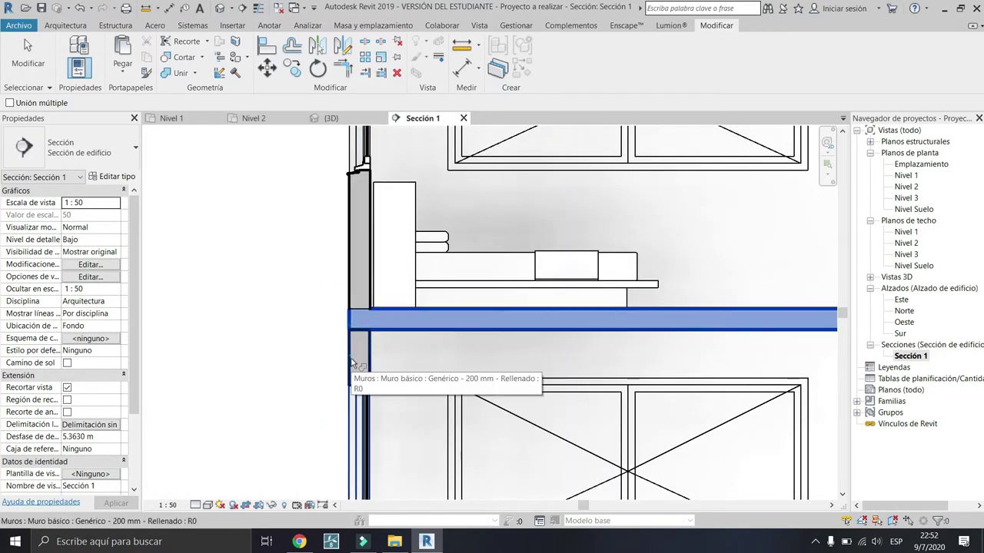
scroll(643, 323, "down", 2)
scroll(643, 323, "down", 2)
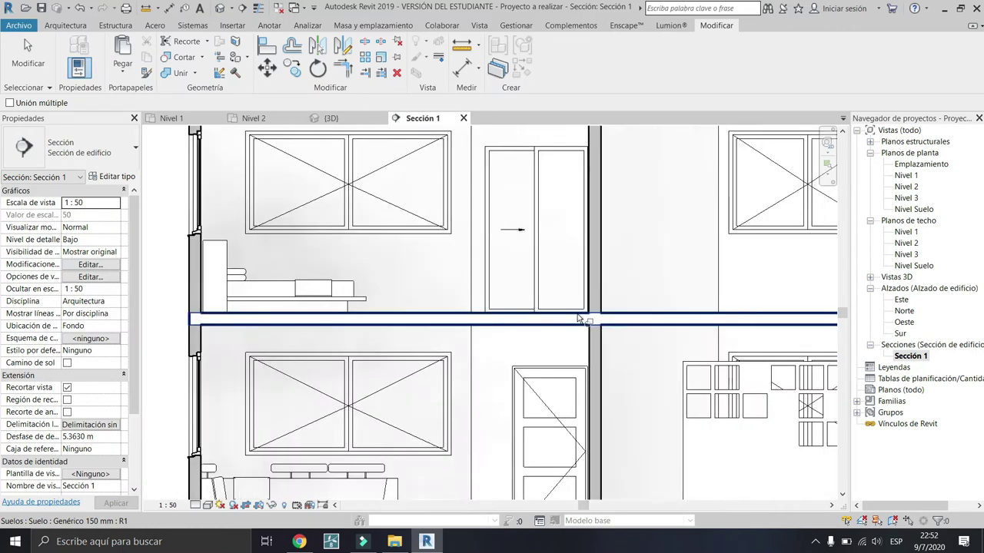
scroll(649, 317, "down", 1)
key("Escape")
scroll(487, 296, "up", 1)
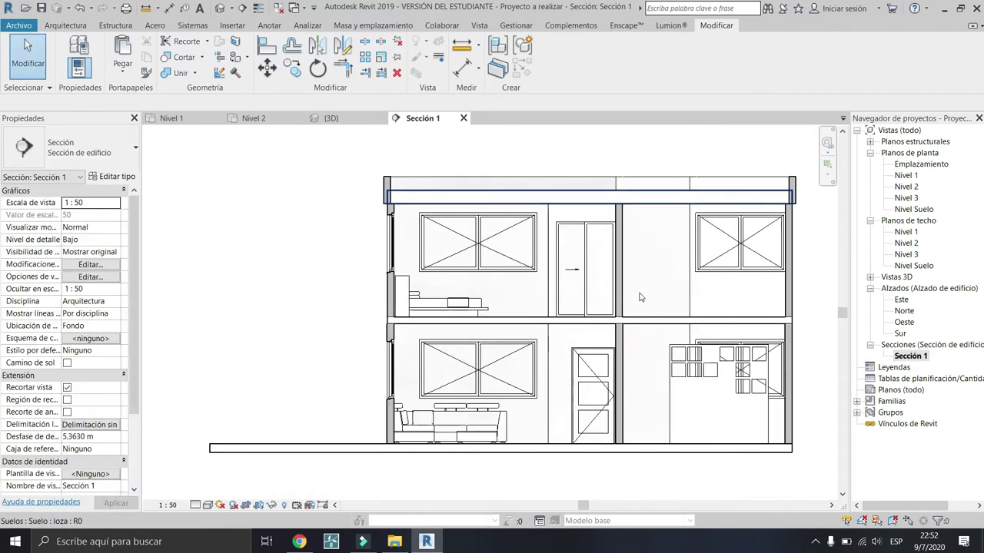
scroll(626, 227, "up", 1)
scroll(641, 204, "up", 1)
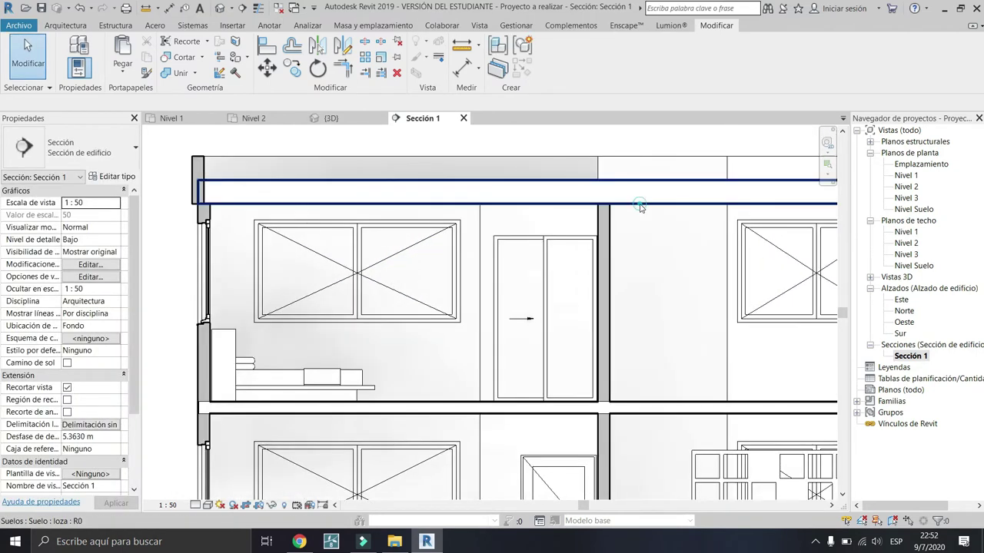
left_click(641, 205)
Step: Change the roof slab's Hormigón, regla de arena/cemento cut pattern from Arena to solid fill
middle_click_drag(642, 246, 623, 331)
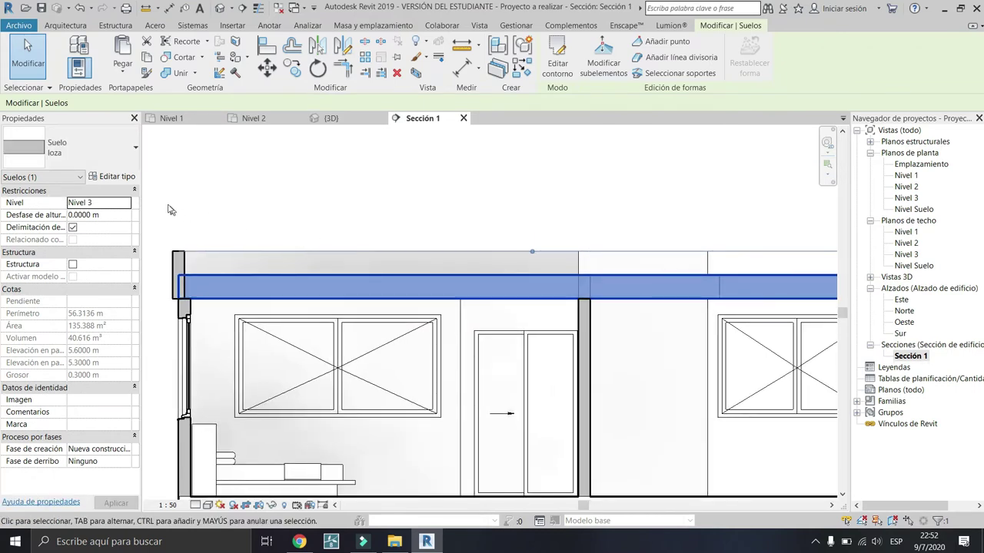
left_click(125, 179)
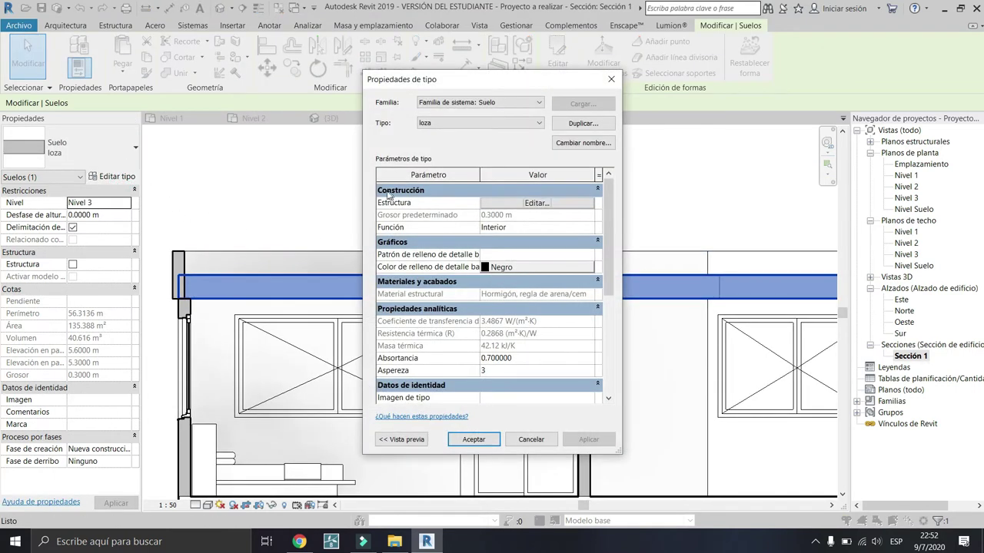
left_click(503, 204)
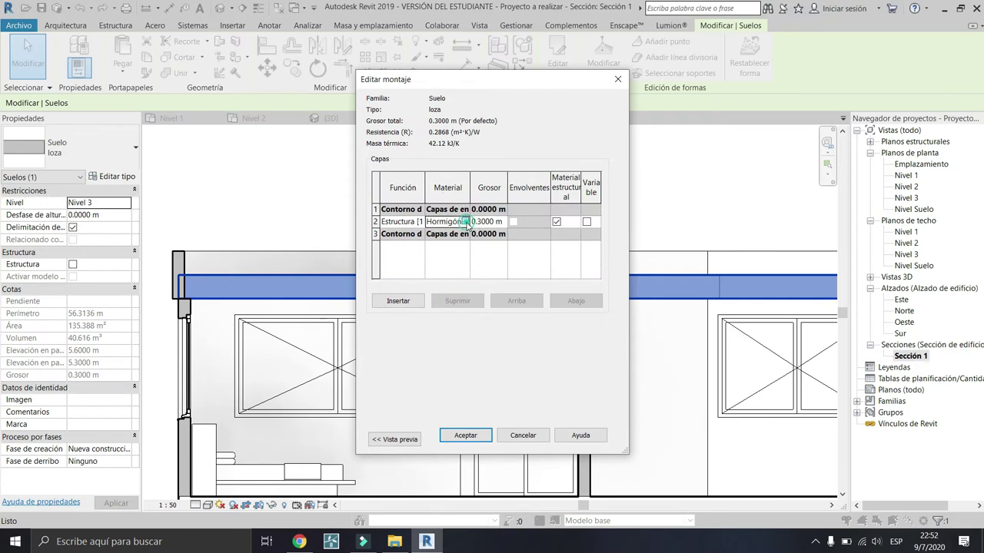
left_click(465, 221)
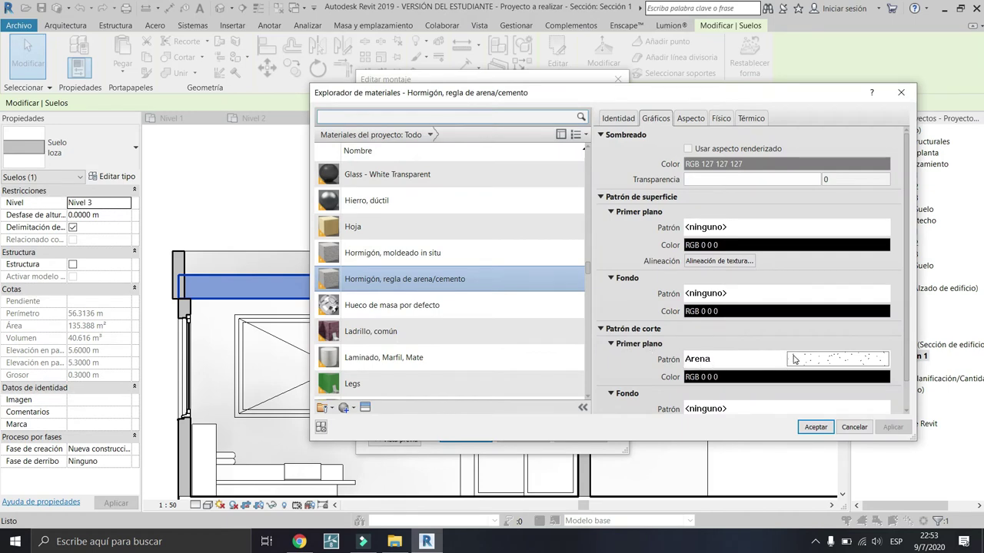
left_click(794, 359)
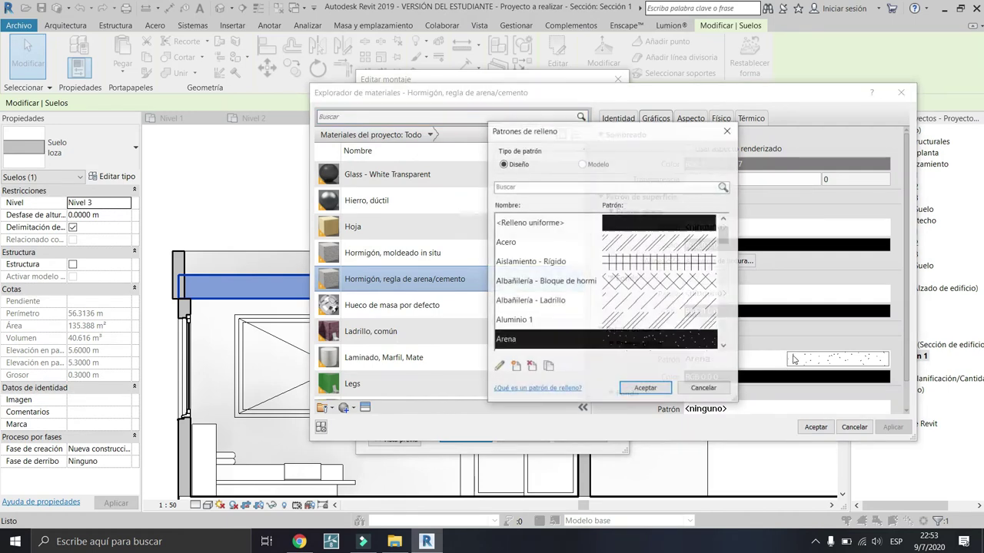
left_click(520, 225)
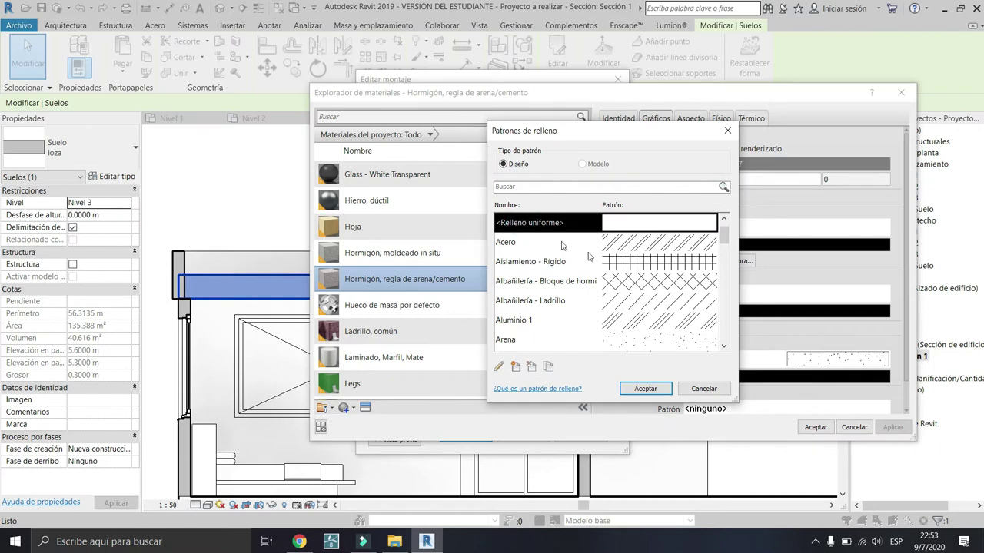
left_click(654, 389)
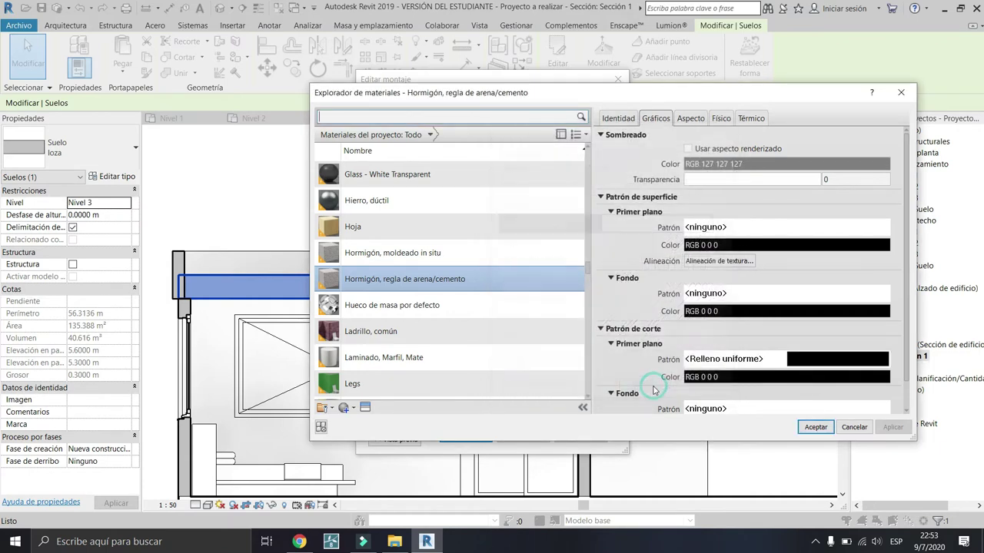
left_click(820, 430)
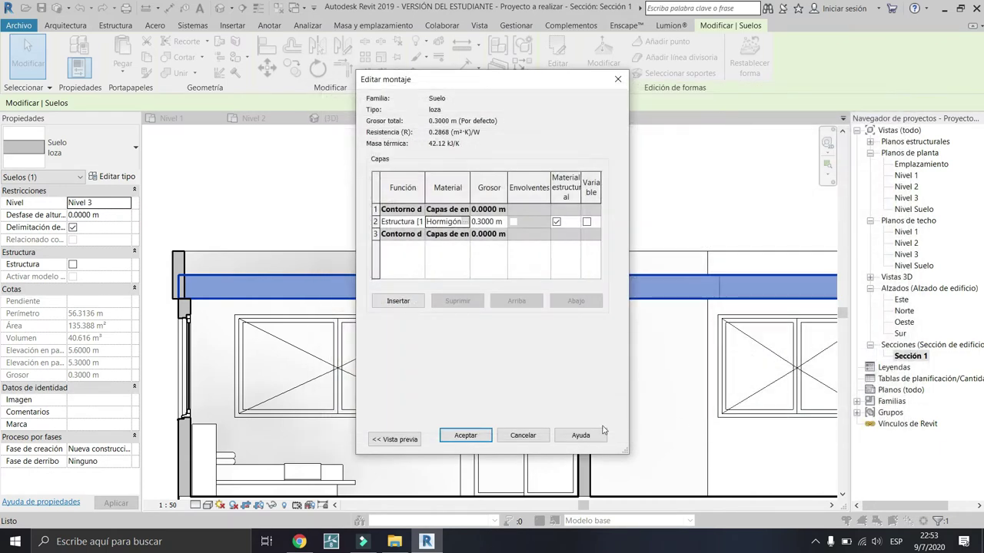
left_click(465, 435)
left_click(466, 496)
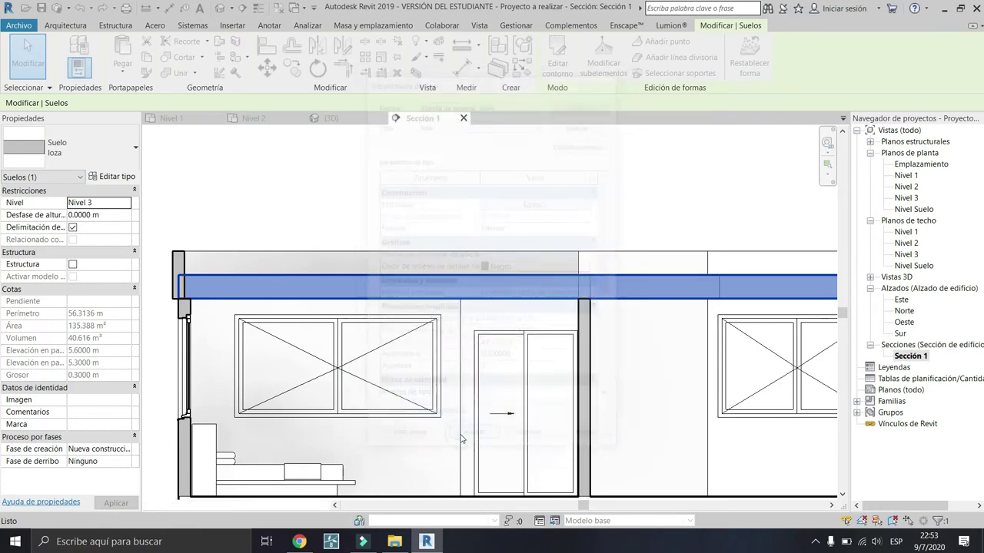
key("Escape")
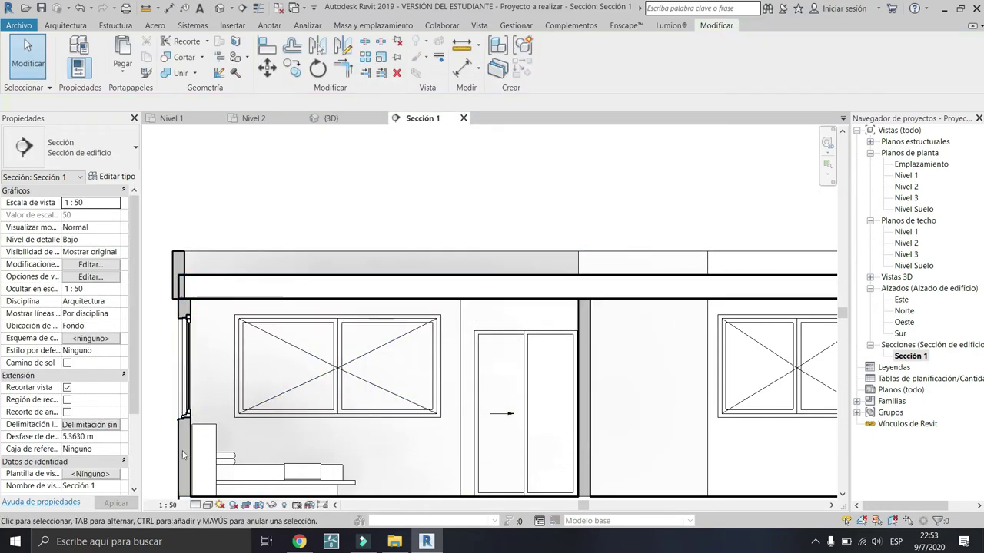
Step: Set Sección 1 to Fine detail and give the wall's Tablero de muro de yeso a solid fill cut pattern
left_click(195, 506)
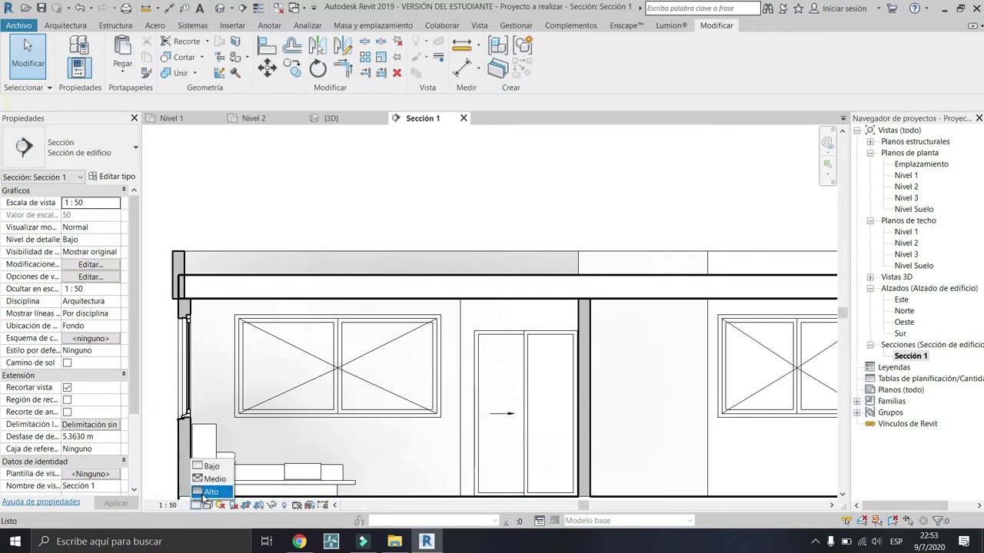
left_click(206, 491)
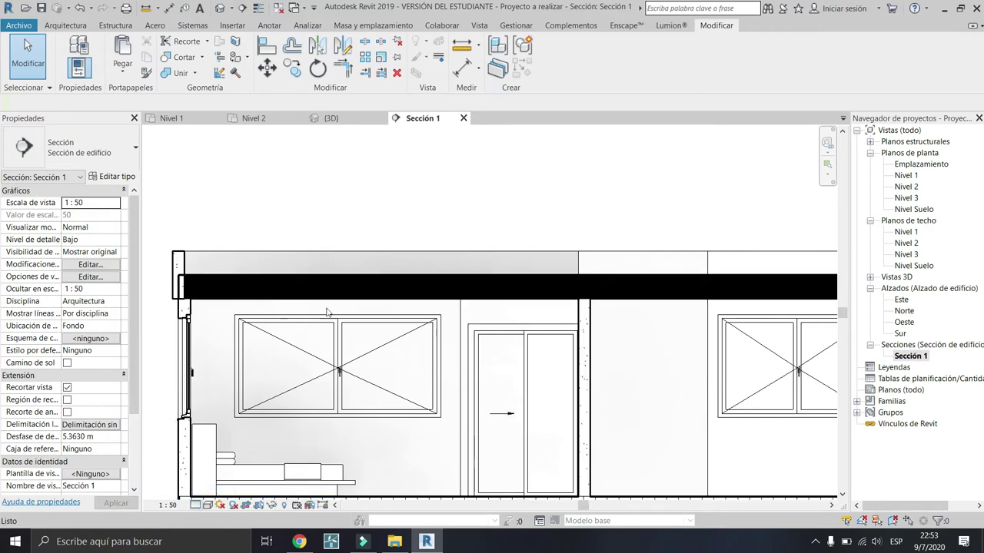
left_click(182, 309)
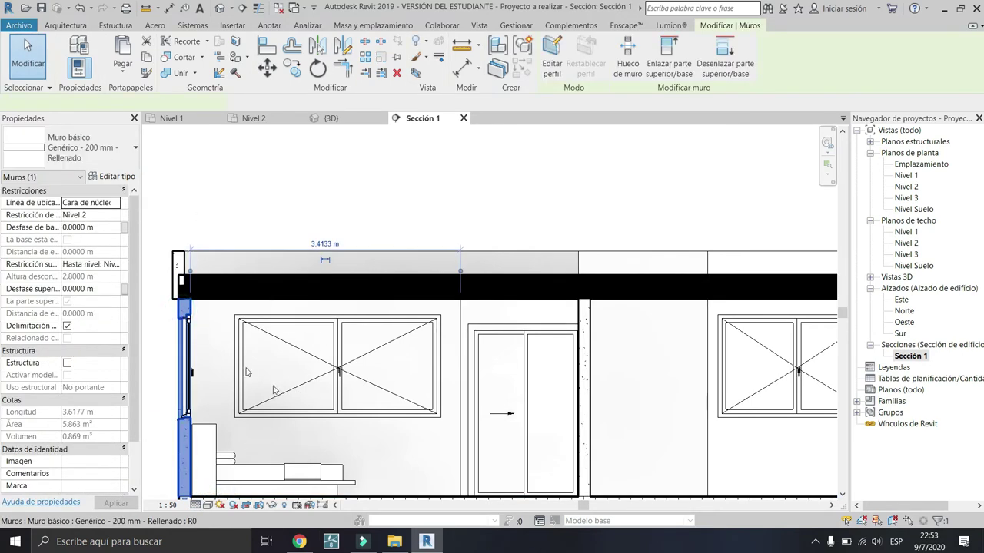
left_click(111, 176)
left_click(536, 203)
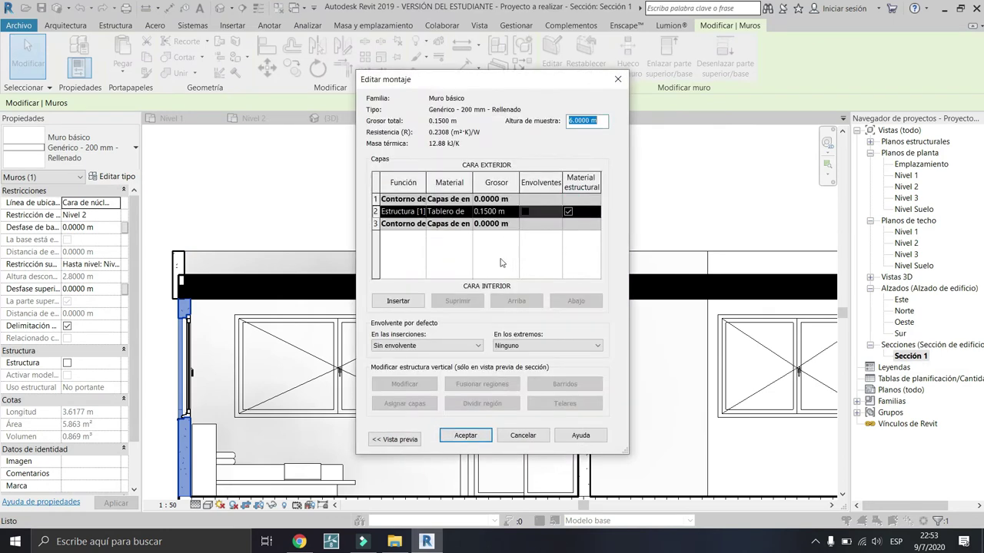
left_click(457, 212)
left_click(474, 212)
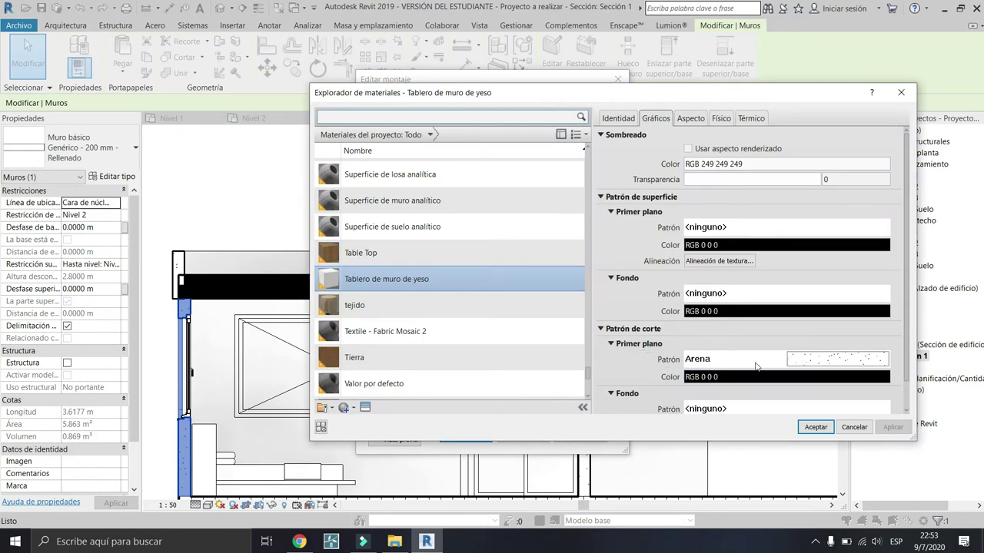
left_click(803, 359)
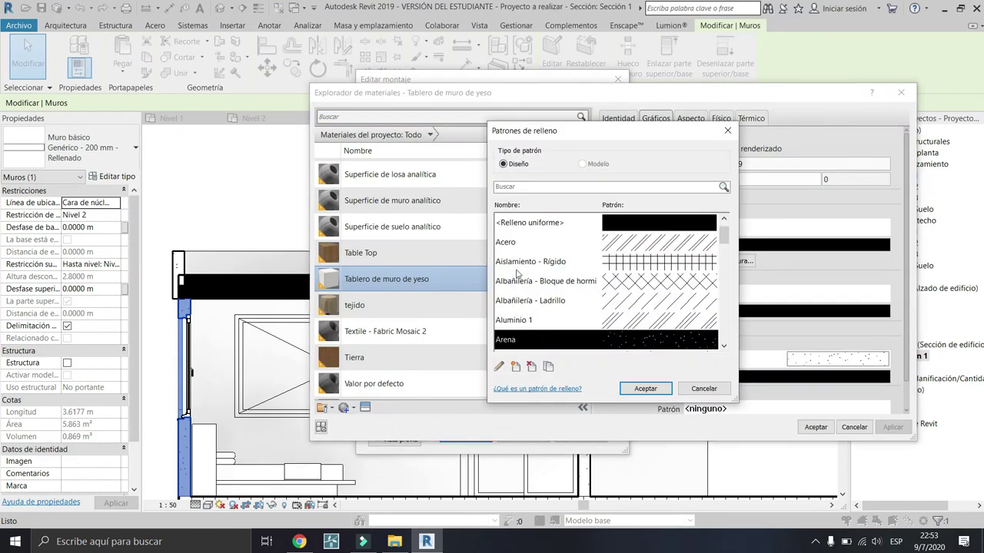
left_click(555, 223)
left_click(645, 389)
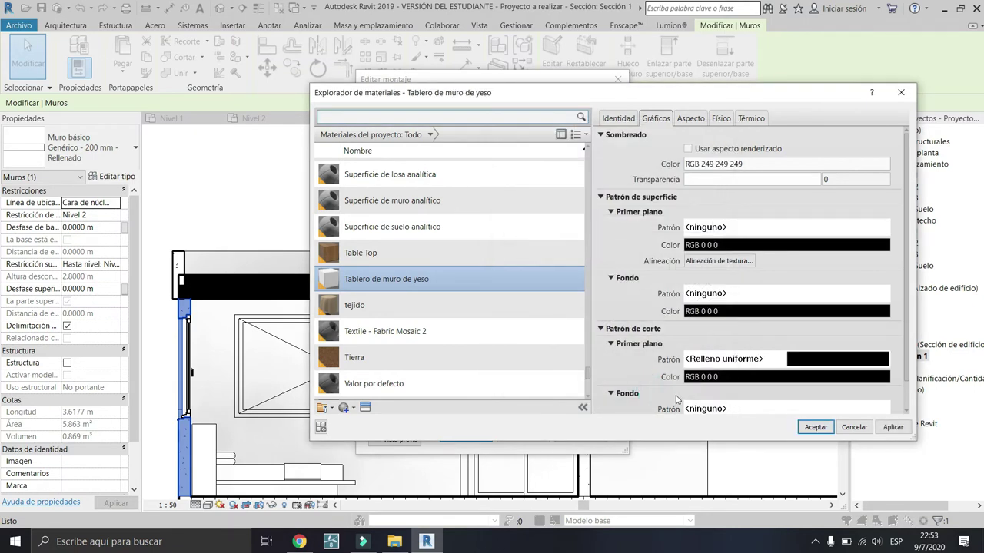
key("Return")
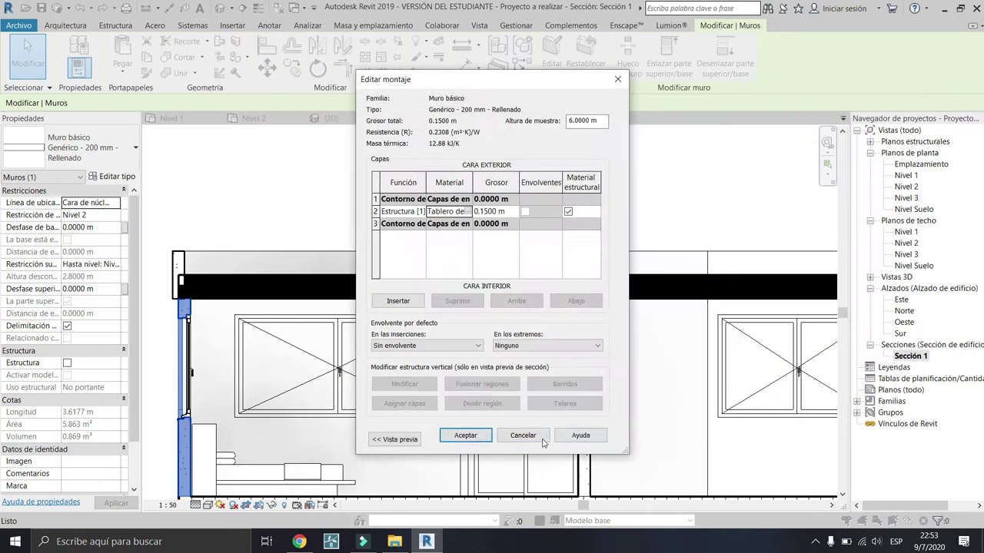
key("Return")
key("Return")
scroll(598, 449, "down", 2)
Step: Change the Level 2 floor's Solado de roble cut pattern to solid fill via its layer structure
left_click(598, 411)
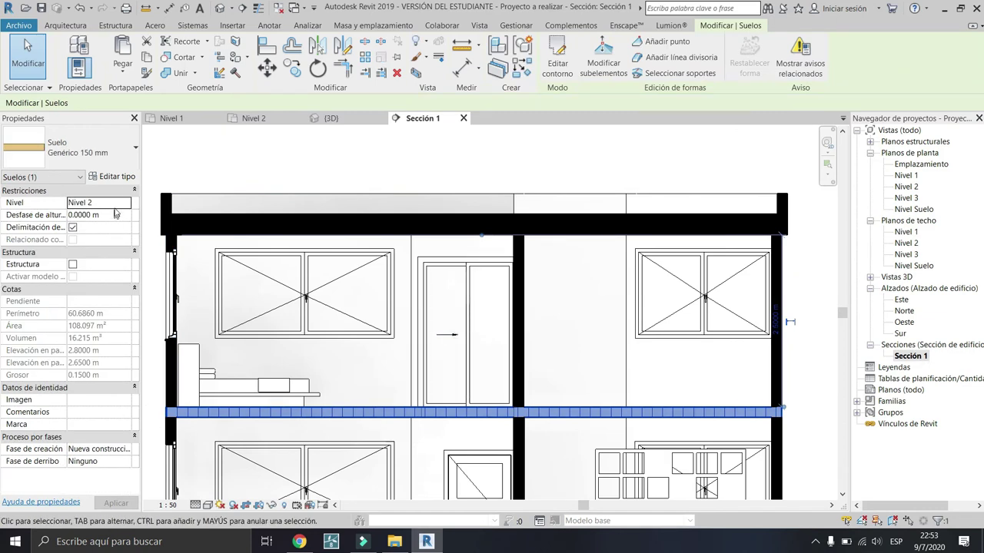
left_click(112, 176)
left_click(556, 204)
left_click(465, 222)
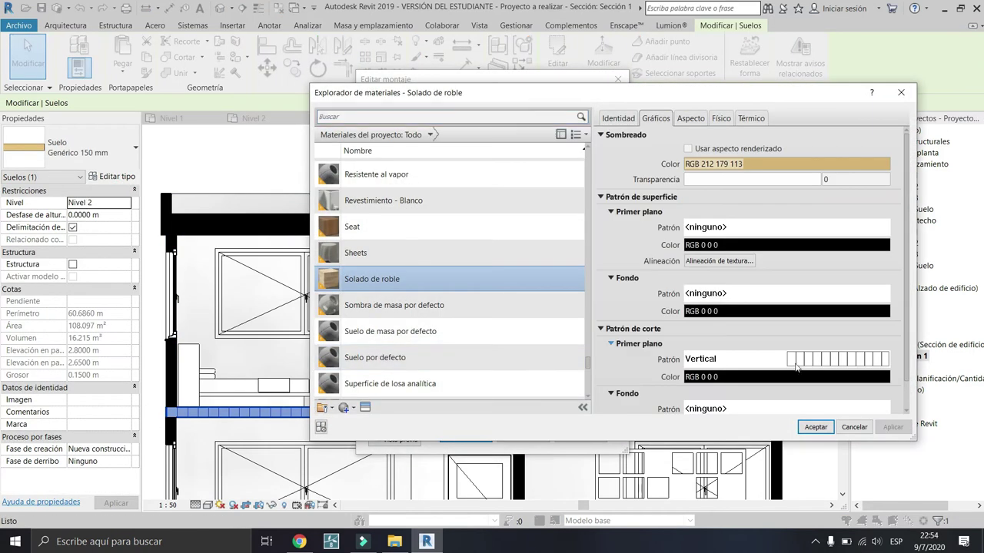
left_click(838, 359)
left_click(521, 243)
left_click(645, 388)
left_click(816, 426)
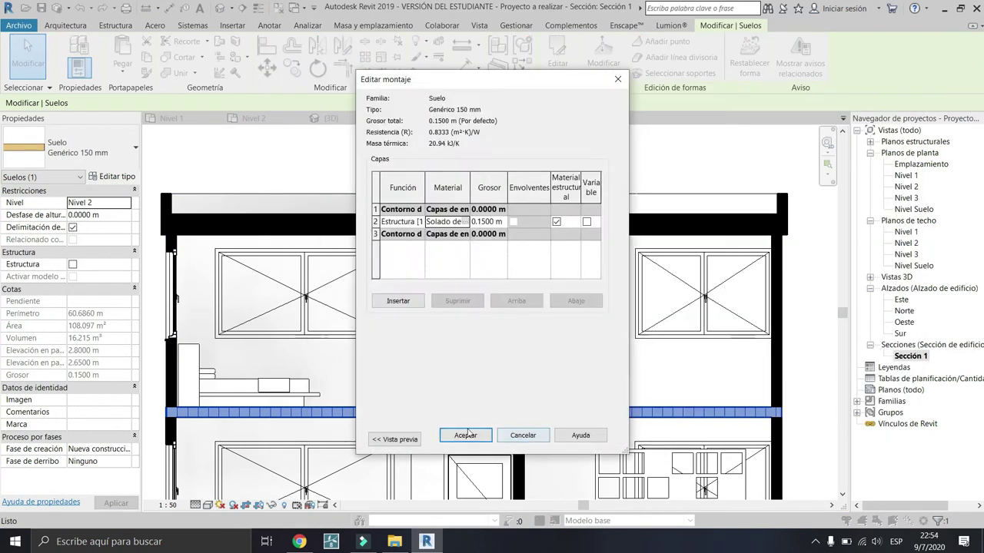
left_click(463, 435)
left_click(474, 436)
scroll(580, 415, "down", 3)
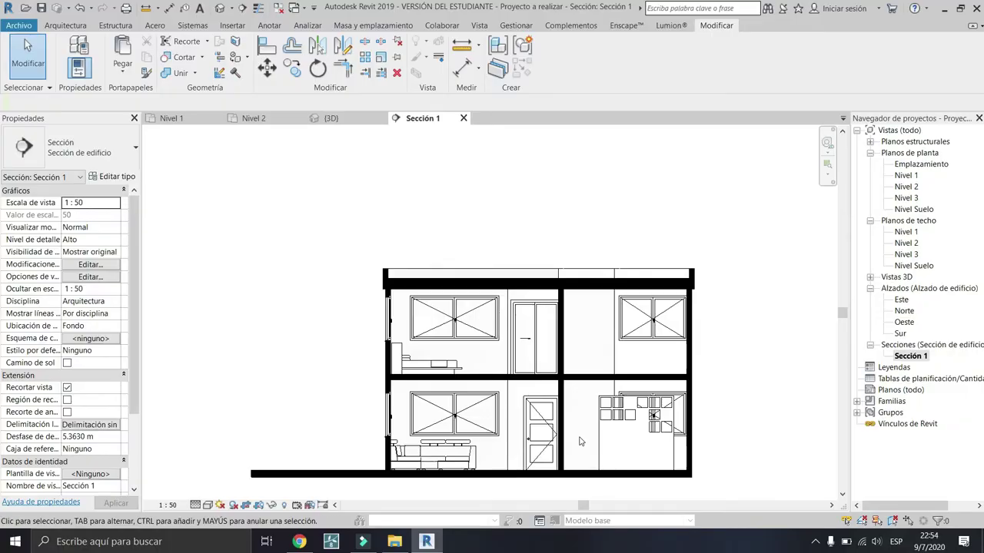
scroll(582, 434, "up", 3)
scroll(580, 392, "down", 2)
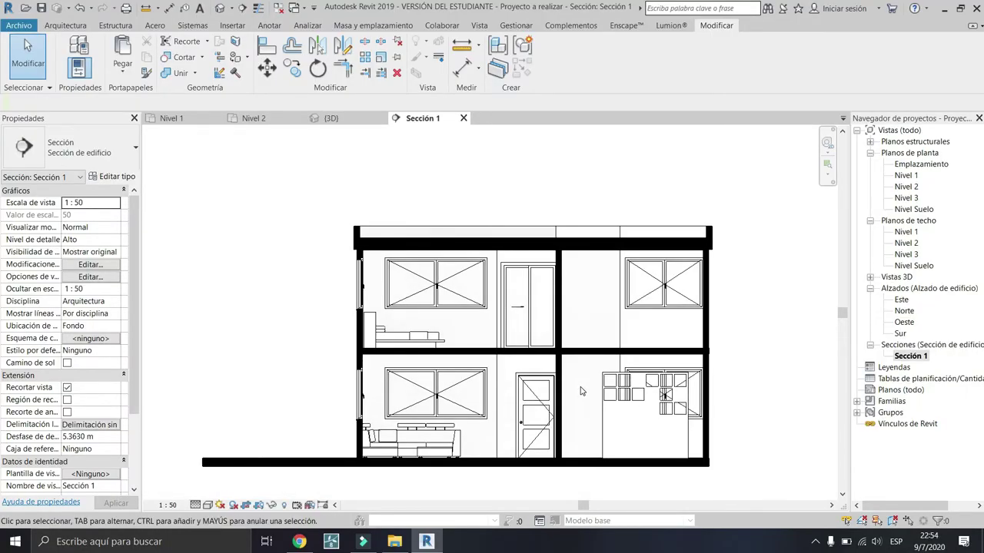
scroll(580, 392, "up", 3)
scroll(588, 354, "down", 1)
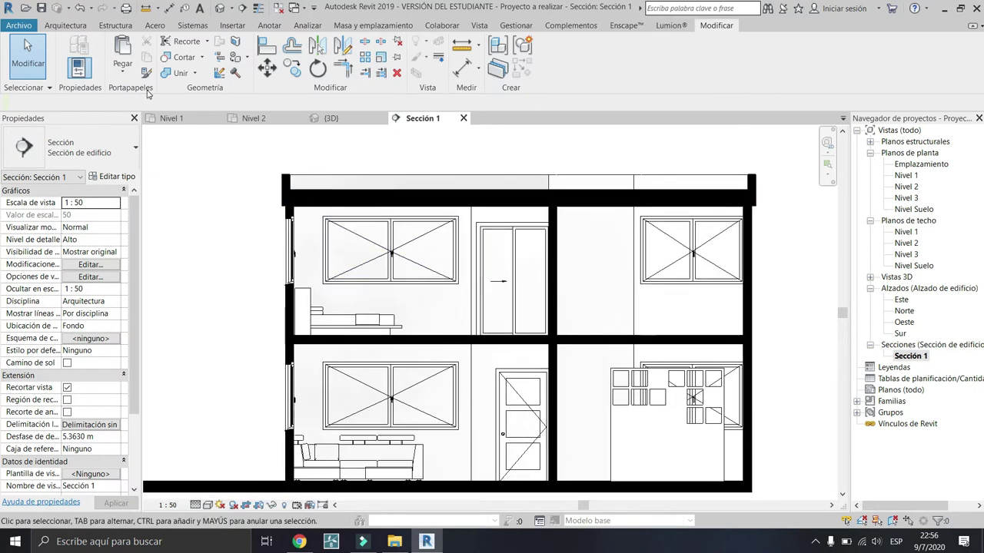
Step: Place an aligned dimension chain from the top slab edge down the section's left side
left_click(171, 7)
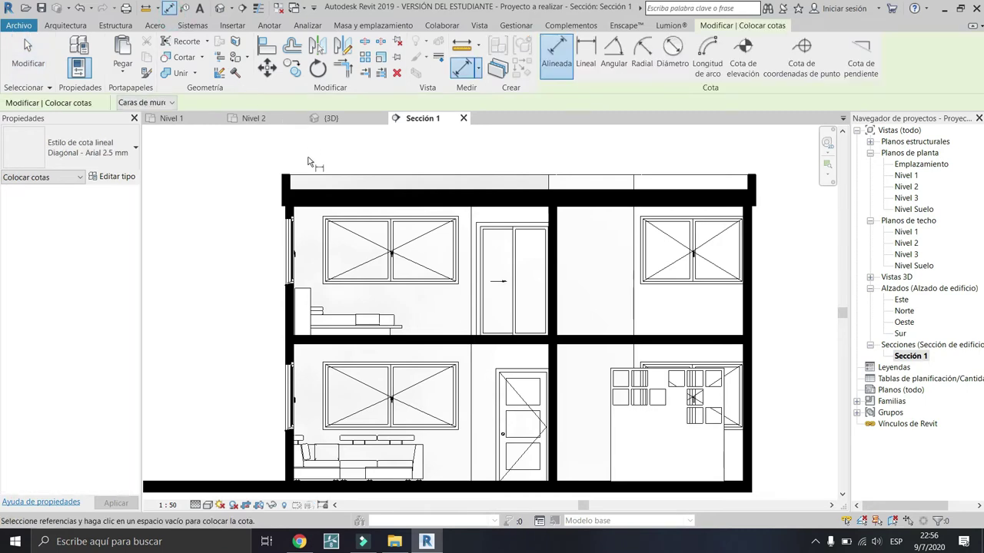
left_click(308, 208)
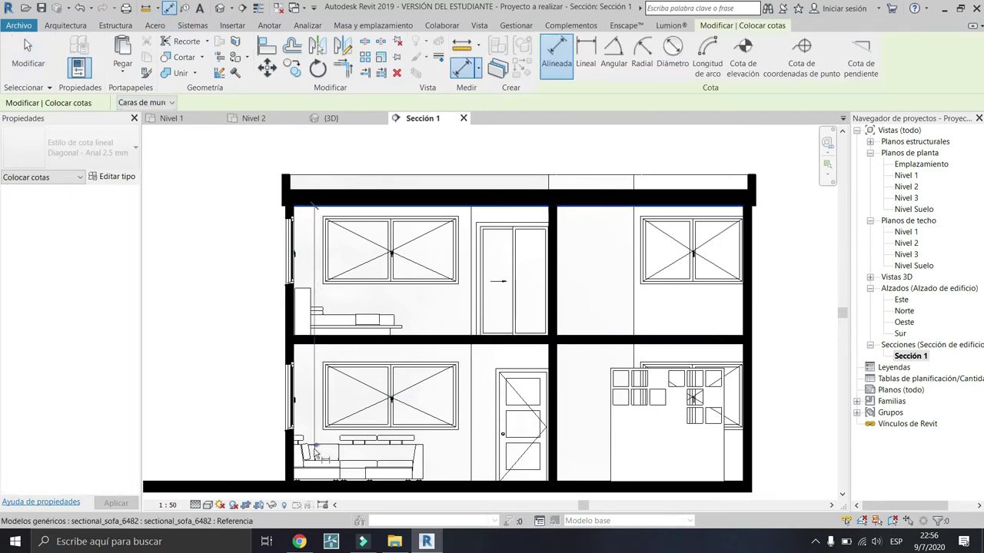
scroll(308, 338, "up", 4)
left_click(307, 347)
scroll(307, 347, "down", 3)
scroll(328, 361, "down", 2)
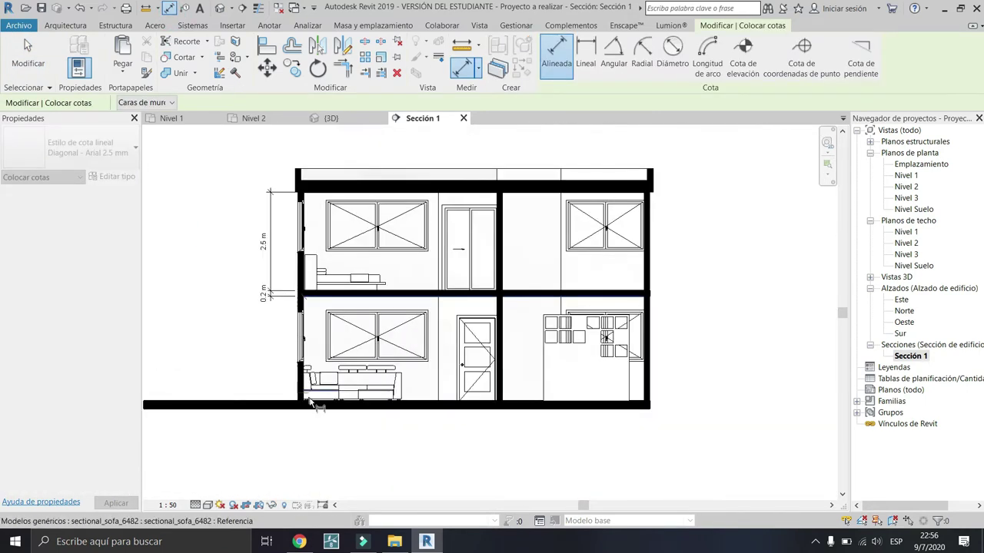
scroll(231, 338, "up", 3)
left_click(231, 332)
scroll(319, 316, "down", 3)
left_click(319, 317)
key("Escape")
key("Escape")
Step: Add a new aligned dimension including the 1.0 m segment below the window sill
left_click(171, 7)
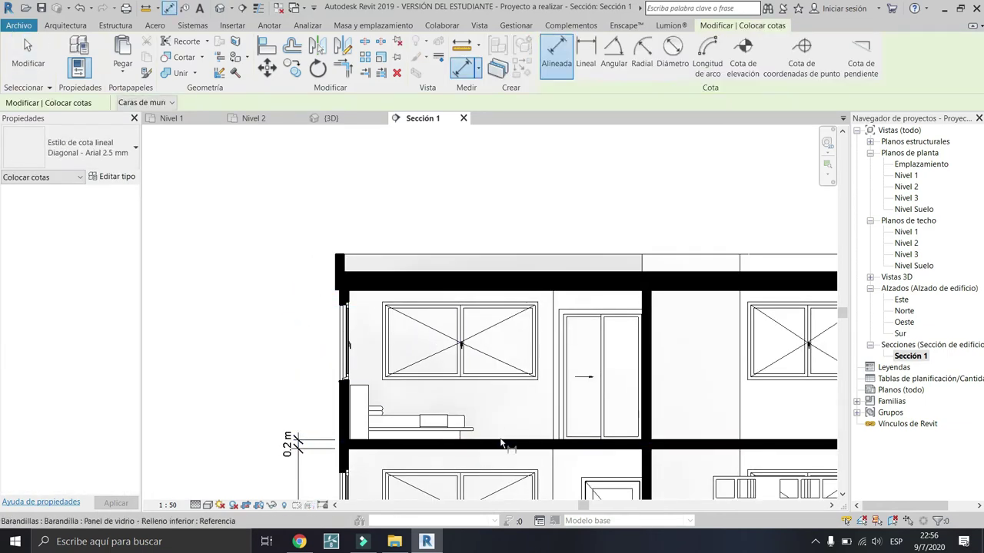
scroll(439, 187, "up", 3)
left_click(430, 169)
scroll(371, 275, "down", 2)
scroll(371, 275, "up", 4)
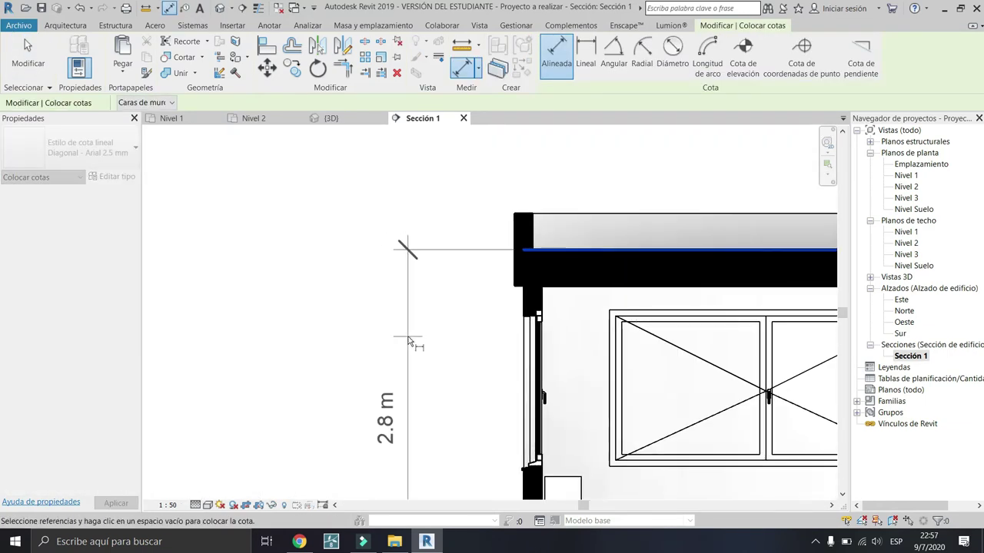
middle_click_drag(461, 385, 406, 435)
scroll(450, 332, "down", 3)
left_click(448, 331)
scroll(448, 332, "up", 3)
scroll(404, 383, "down", 1)
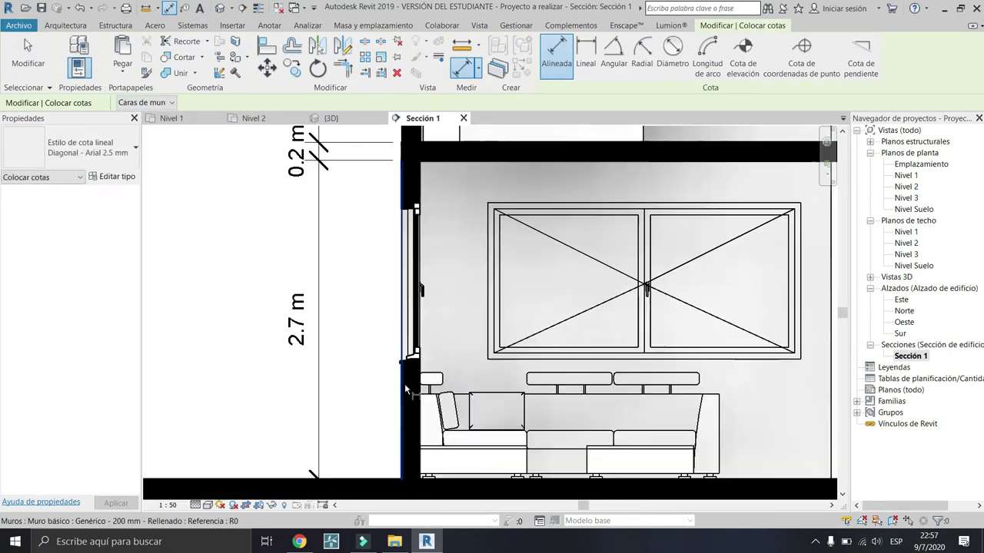
scroll(383, 324, "down", 2)
key("Escape")
key("Escape")
Step: Restart dimensioning at the building's right end, then exit the Alineada dimension tool
left_click(171, 8)
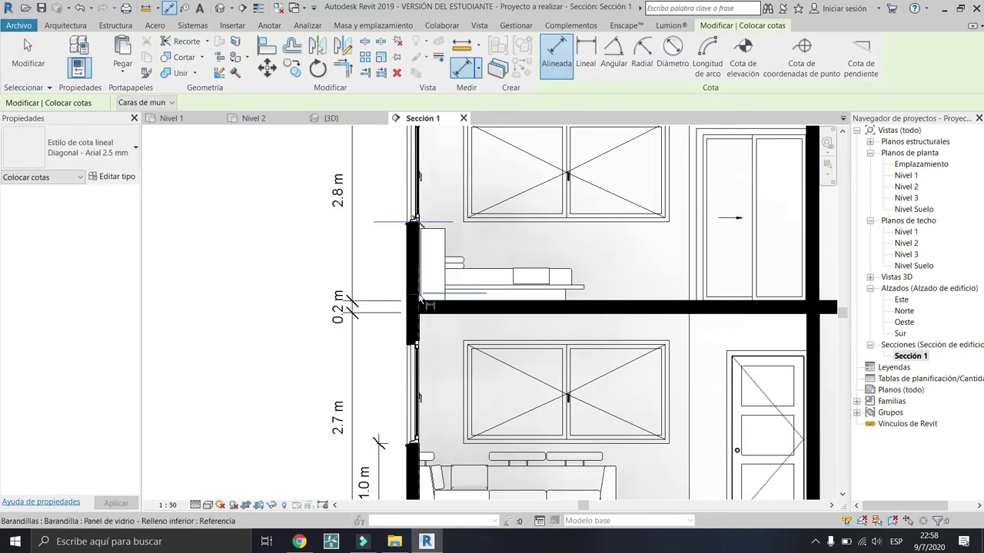
middle_click_drag(807, 166, 592, 166)
scroll(592, 166, "up", 3)
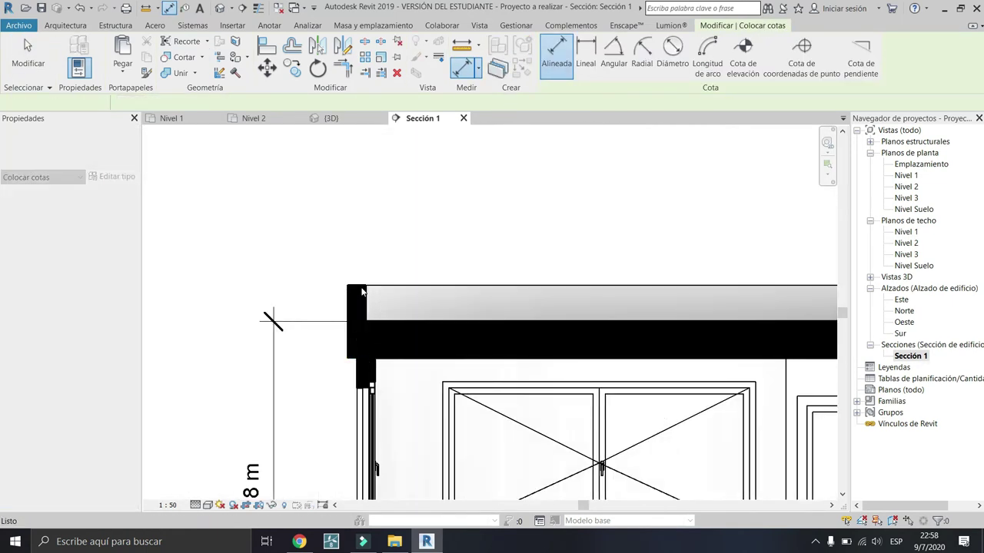
scroll(352, 282, "up", 2)
scroll(421, 329, "down", 1)
scroll(461, 368, "down", 2)
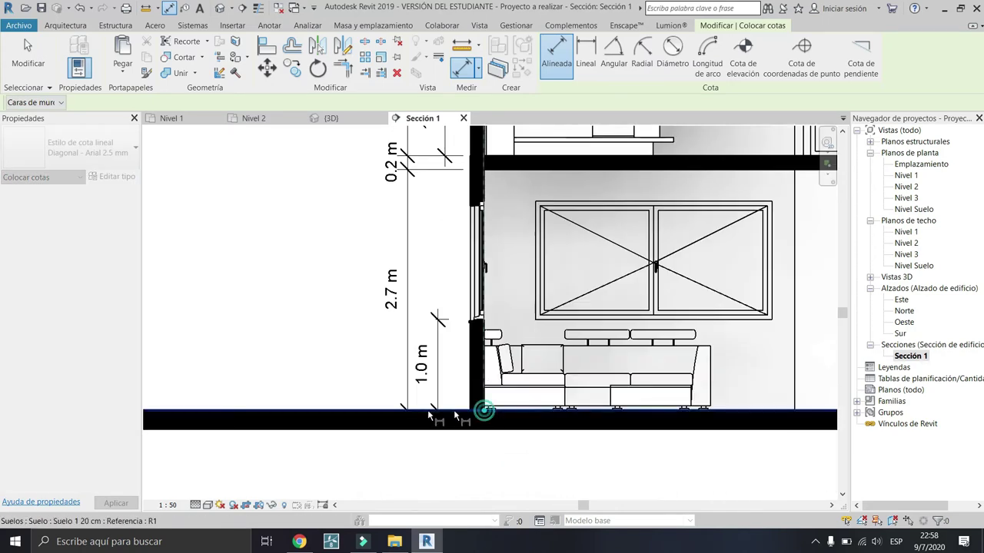
scroll(478, 408, "down", 2)
scroll(692, 471, "up", 2)
scroll(658, 465, "down", 4)
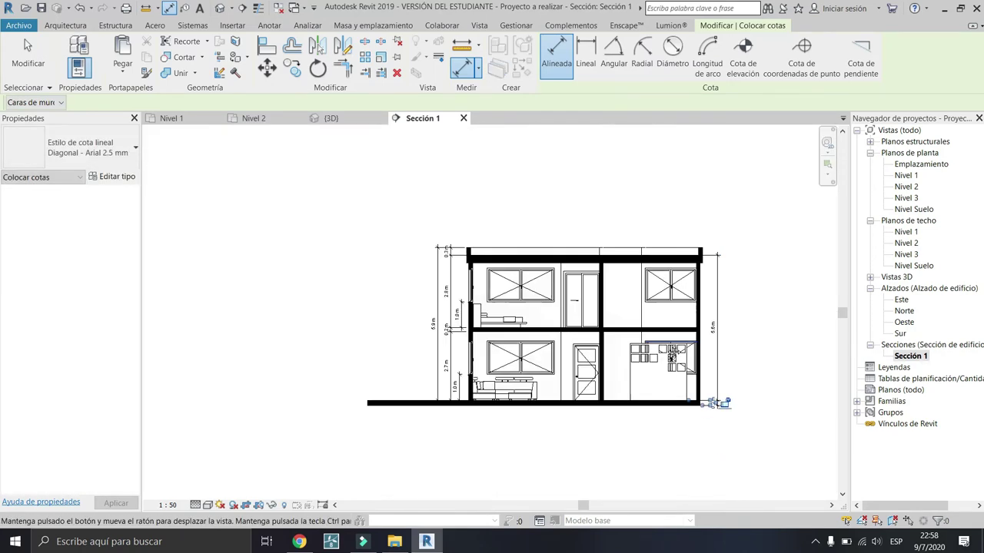
scroll(714, 402, "up", 1)
key("Escape")
key("Escape")
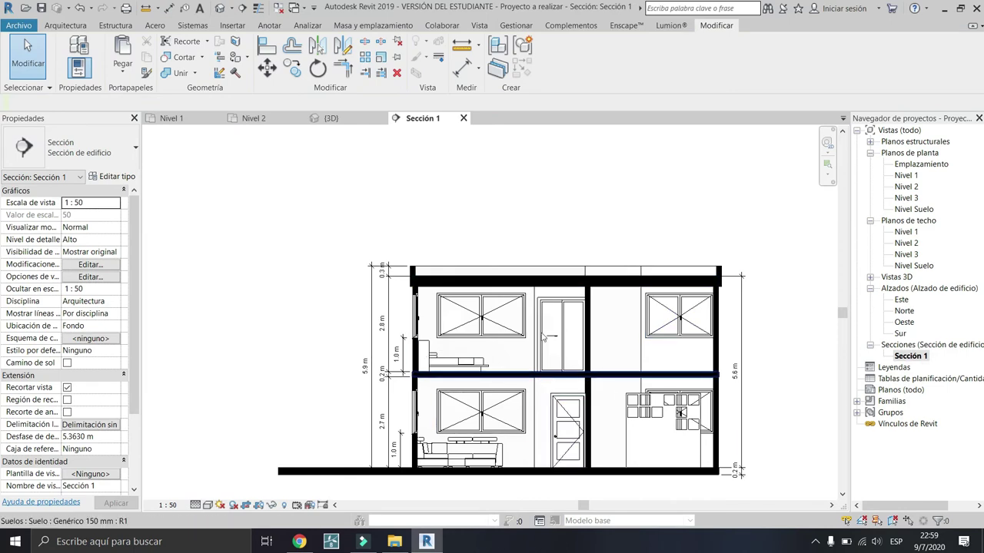
scroll(345, 376, "up", 1)
scroll(347, 375, "up", 2)
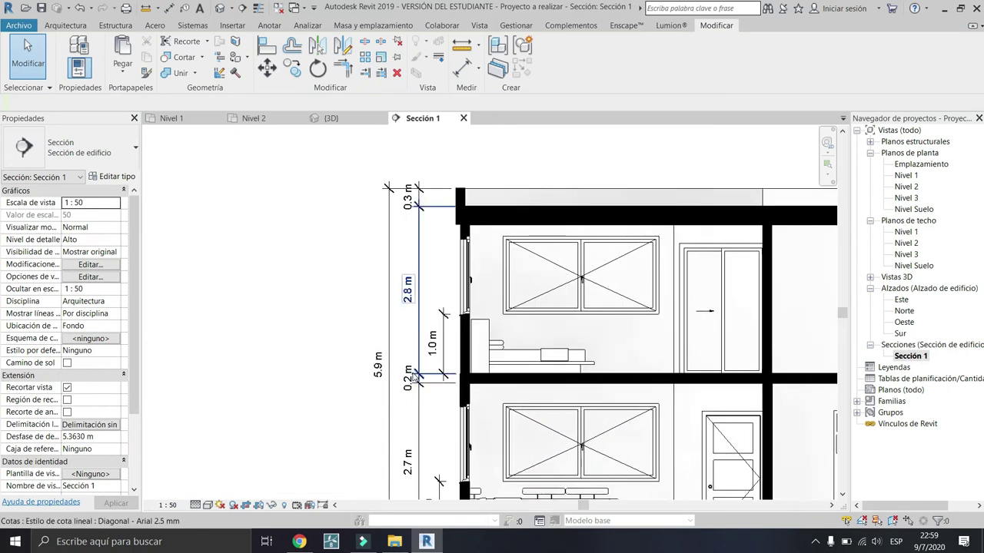
Step: Duplicate the dimension type as 'cotas horizontales' with Horizontal reading and witness lines Fijo a la línea de cota
left_click(377, 382)
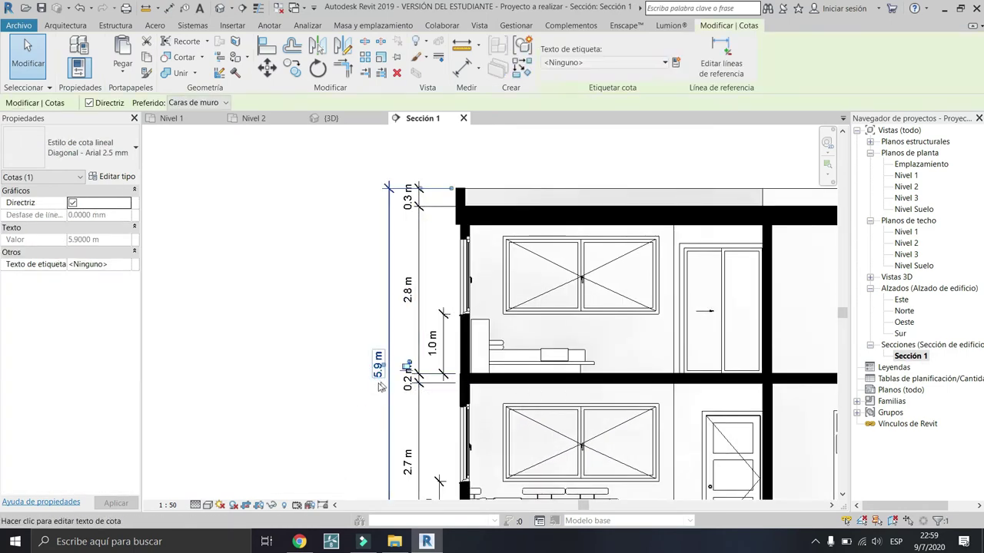
left_click(115, 176)
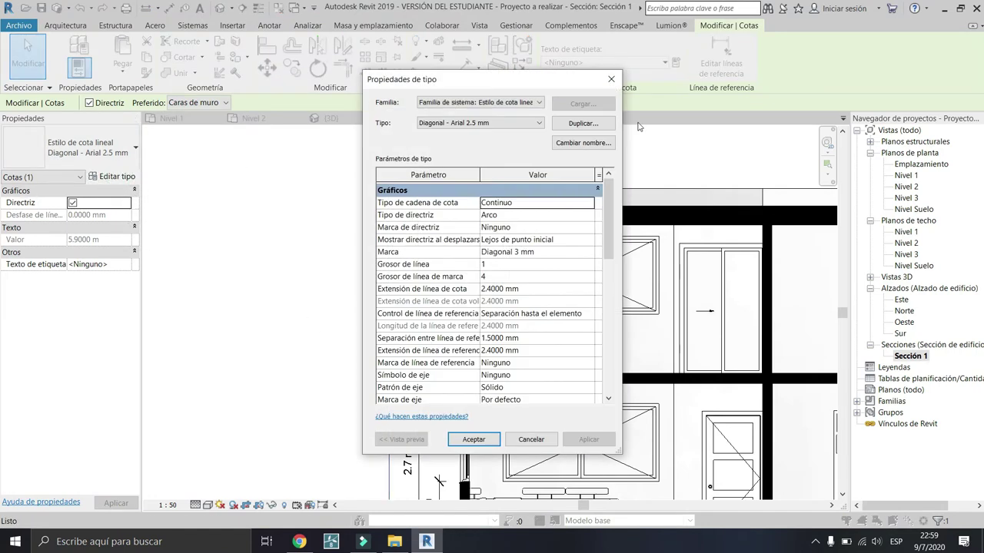
left_click(597, 126)
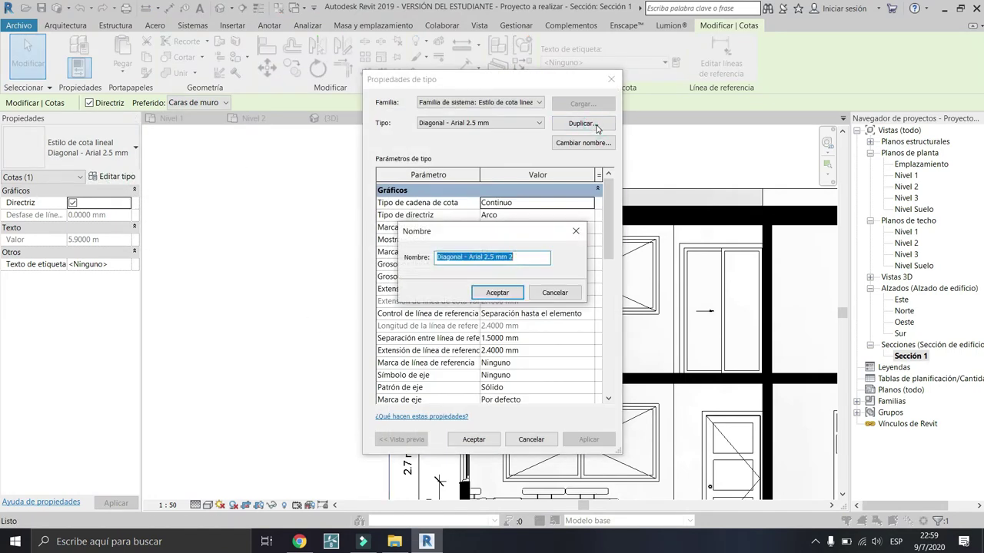
type("cotas horizontales")
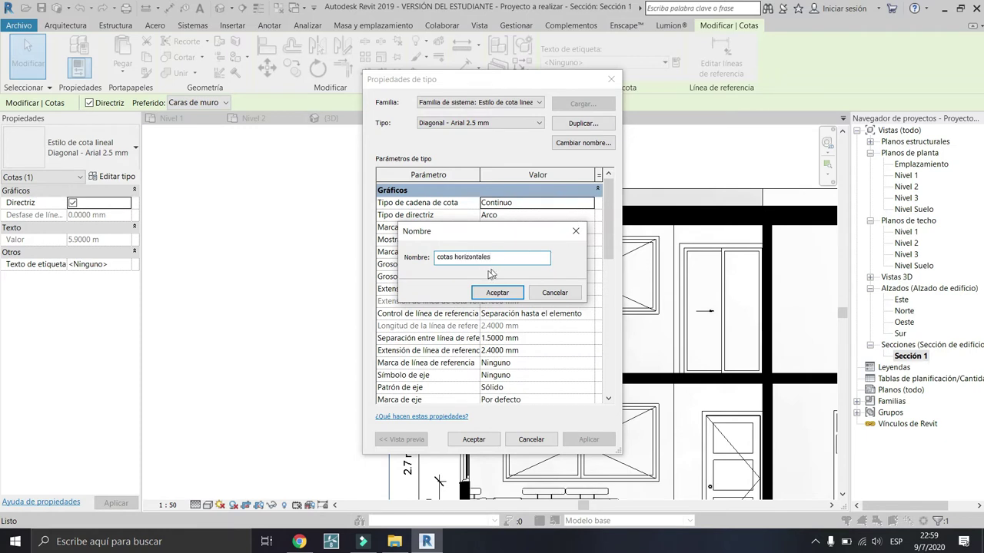
left_click(494, 290)
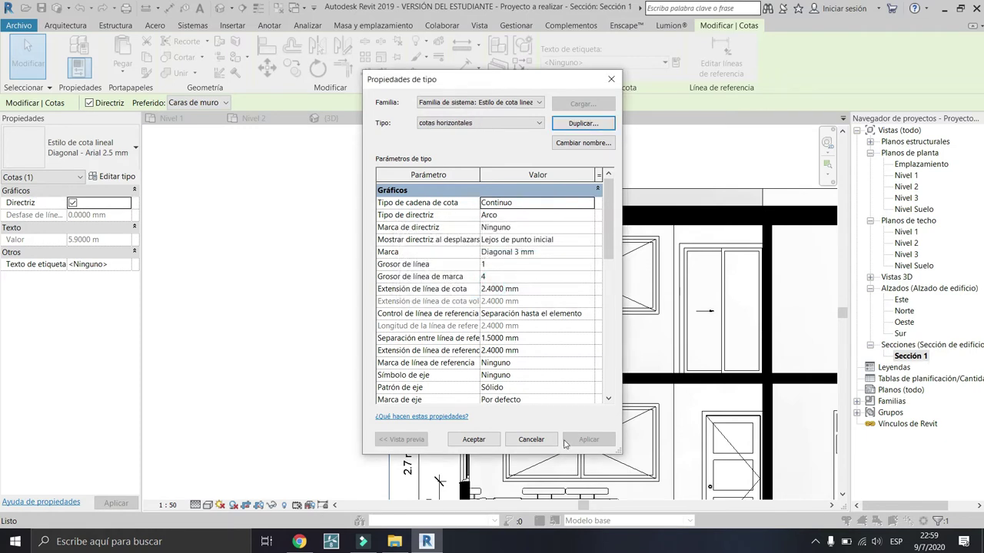
scroll(512, 365, "down", 4)
scroll(513, 364, "down", 2)
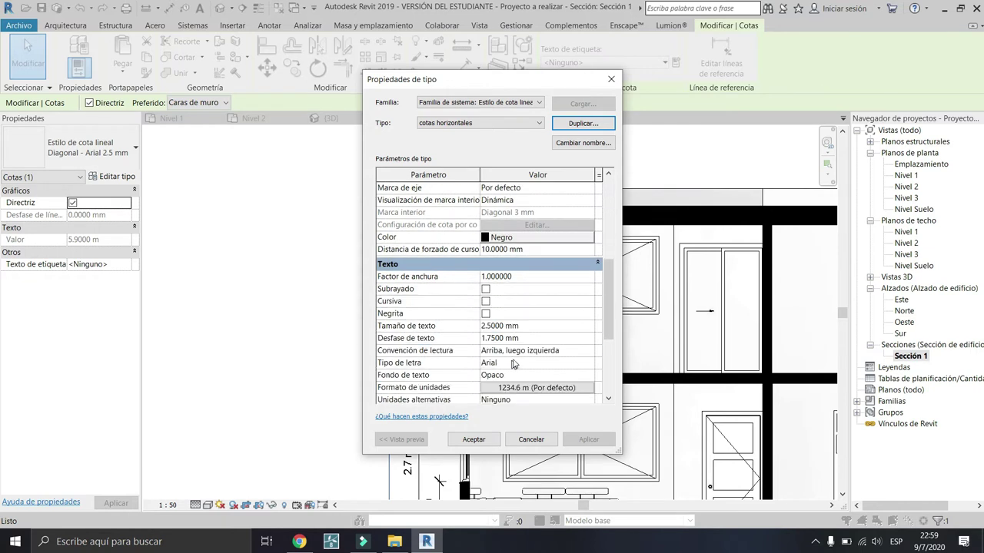
left_click(590, 352)
left_click(515, 362)
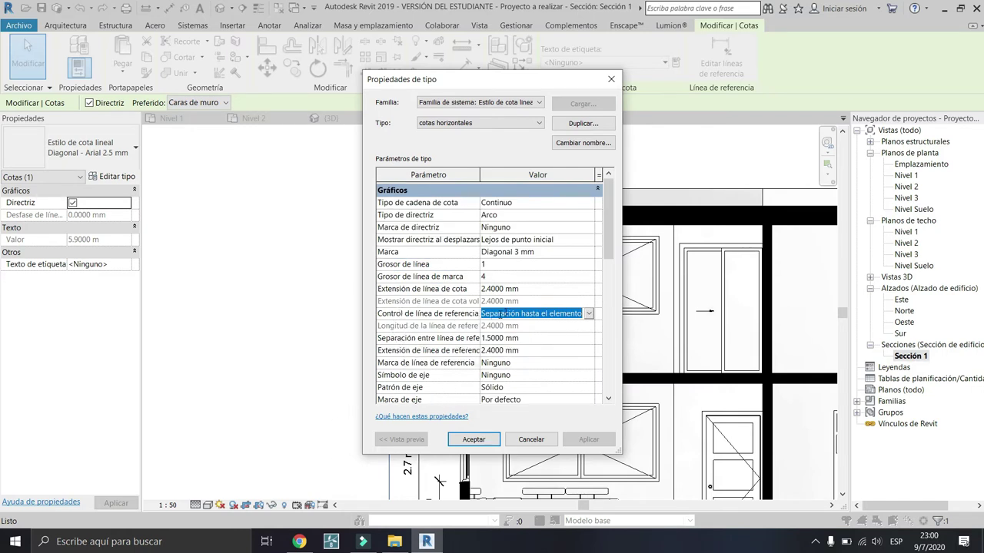
left_click(589, 315)
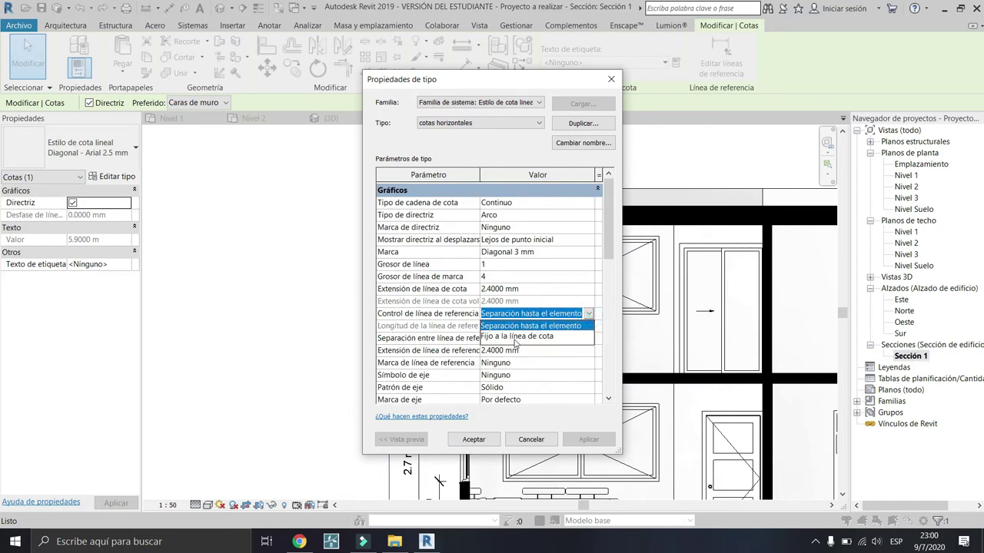
left_click(516, 338)
left_click(484, 440)
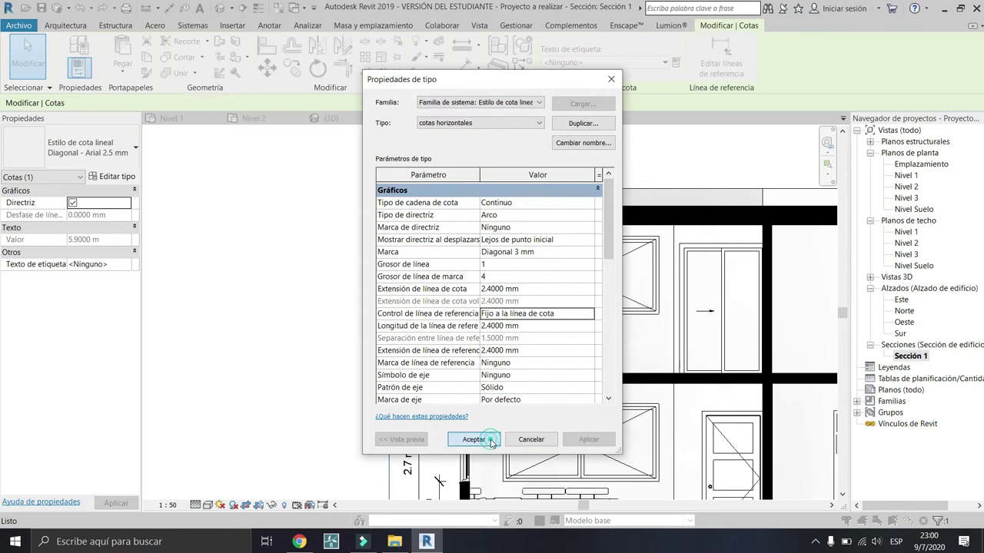
Step: Select all 68 section dimensions and assign them the cotas horizontales type
left_click(408, 377)
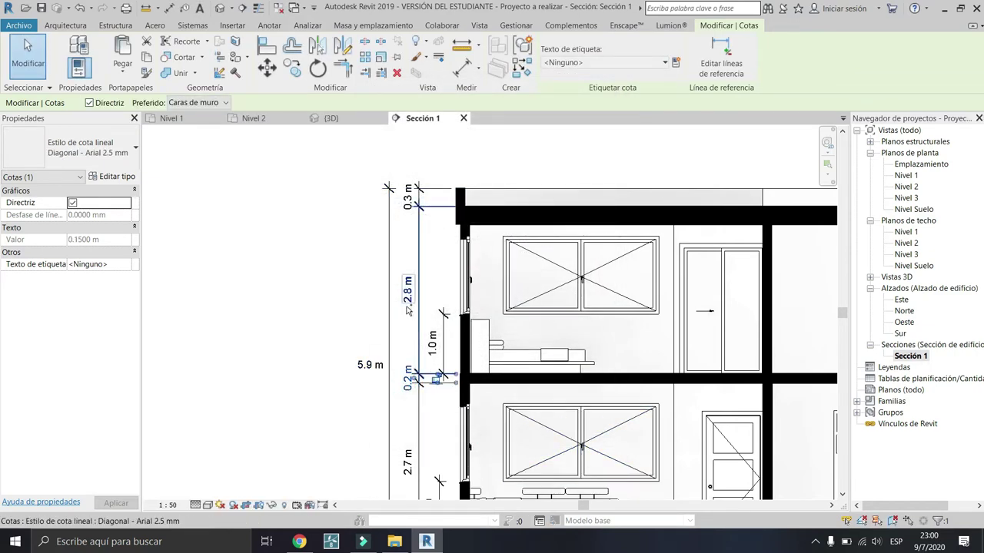
key("s")
key("a")
key("z")
key("f")
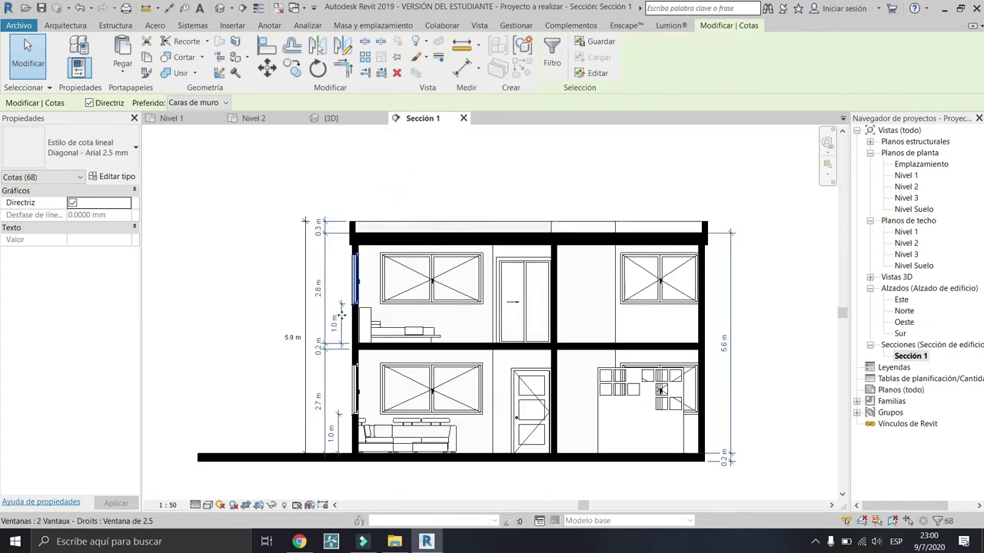
left_click(136, 147)
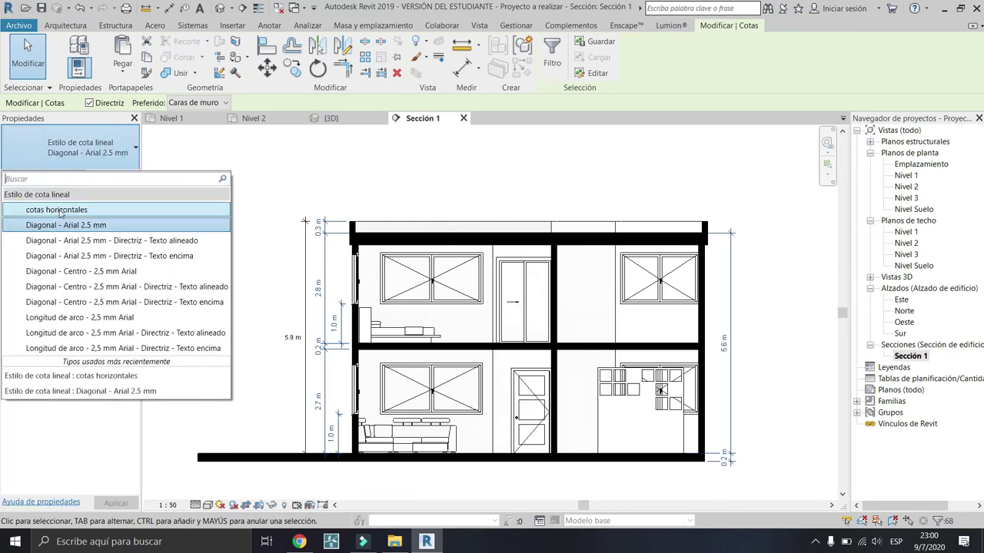
left_click(53, 209)
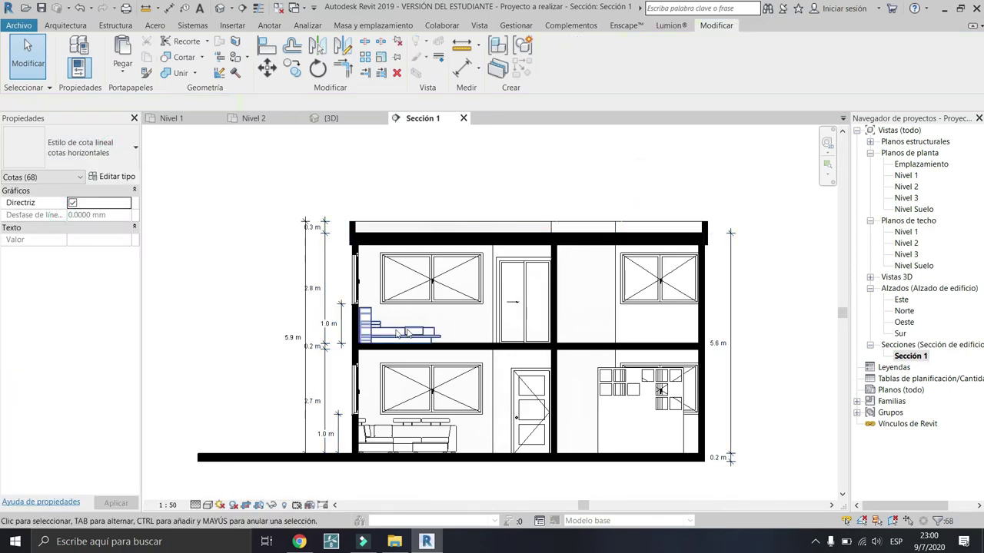
key("Escape")
scroll(436, 326, "down", 2)
scroll(665, 369, "down", 2)
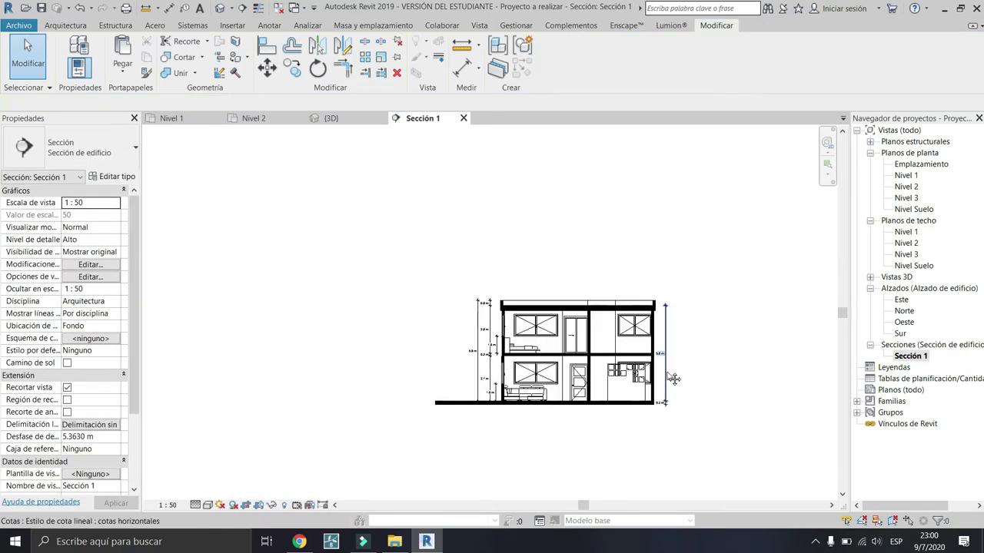
middle_click_drag(438, 298, 366, 295)
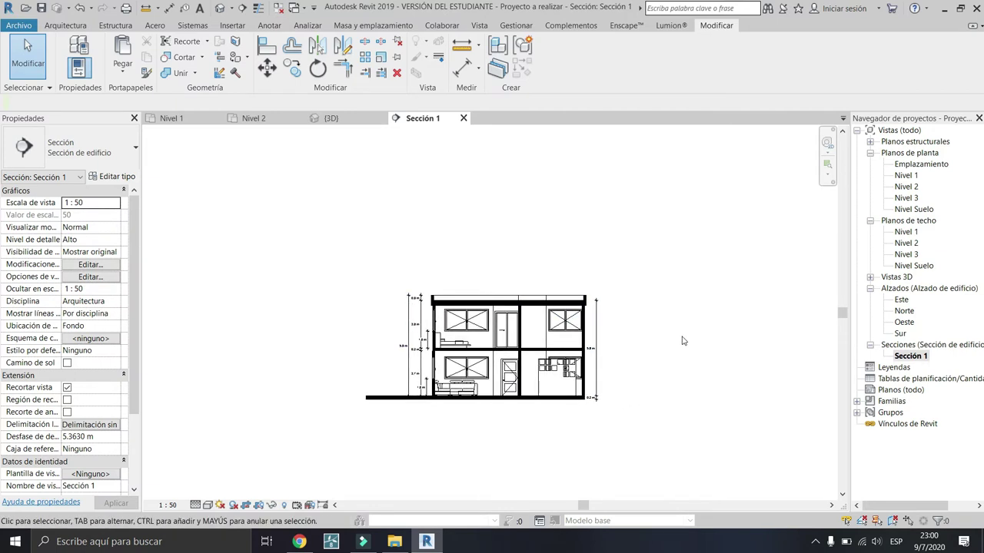
scroll(690, 344, "up", 2)
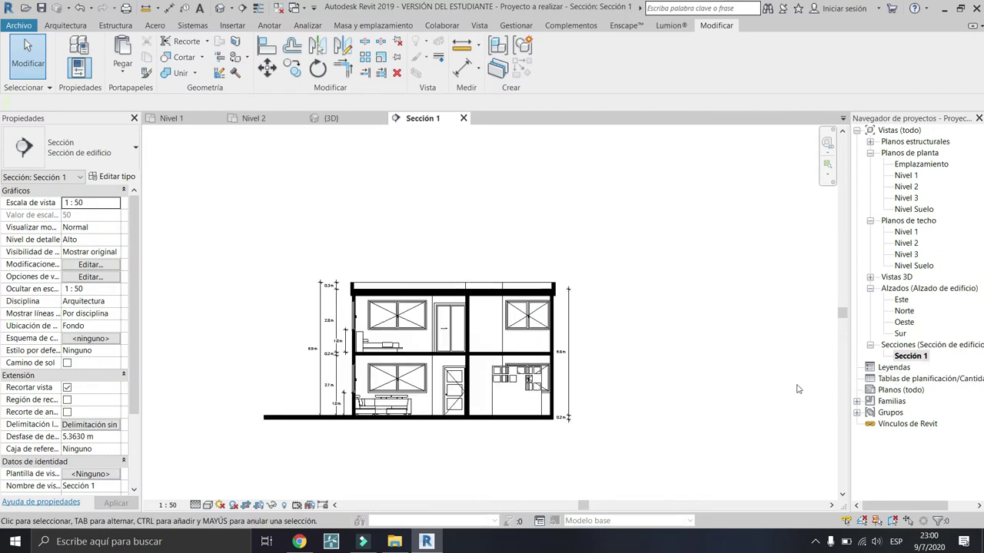
Step: From Planos (todo), load the five A0–A4 métrico title blocks and create an A0 métrico sheet
left_click(886, 390)
right_click(889, 391)
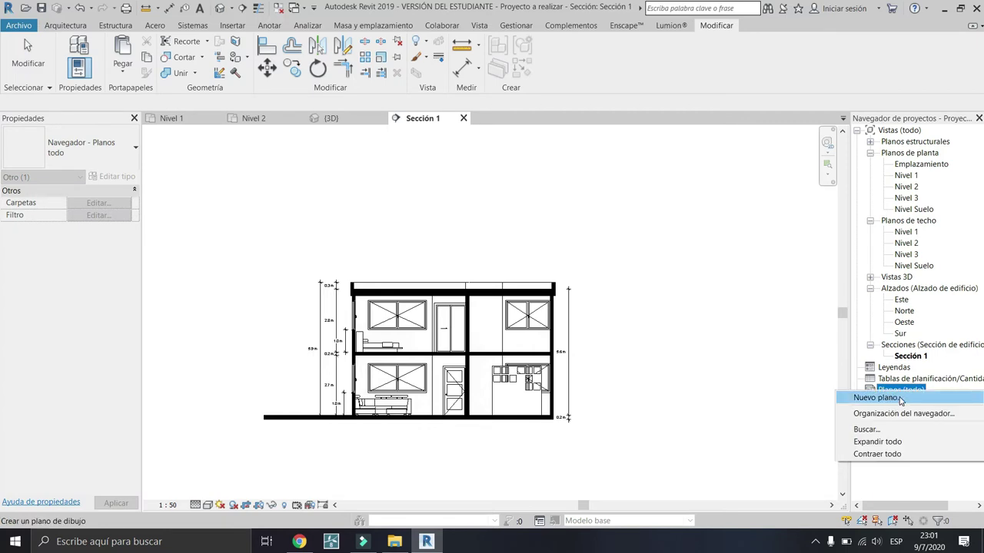
left_click(876, 398)
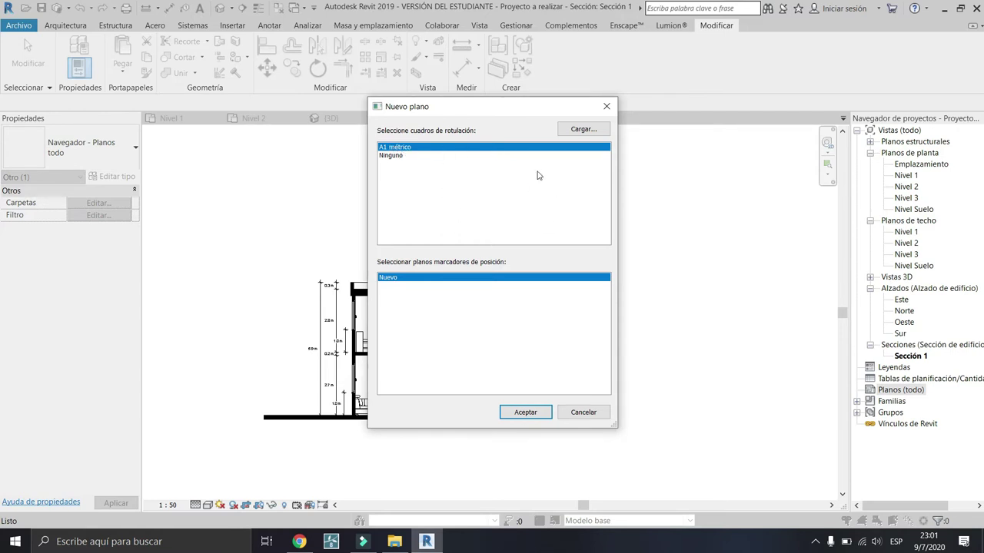
left_click(583, 132)
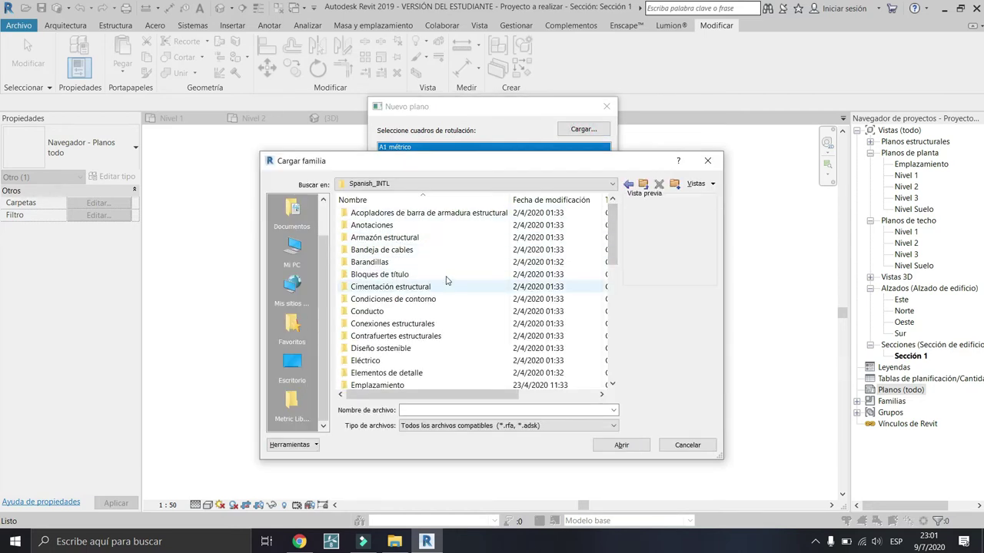
double_click(405, 280)
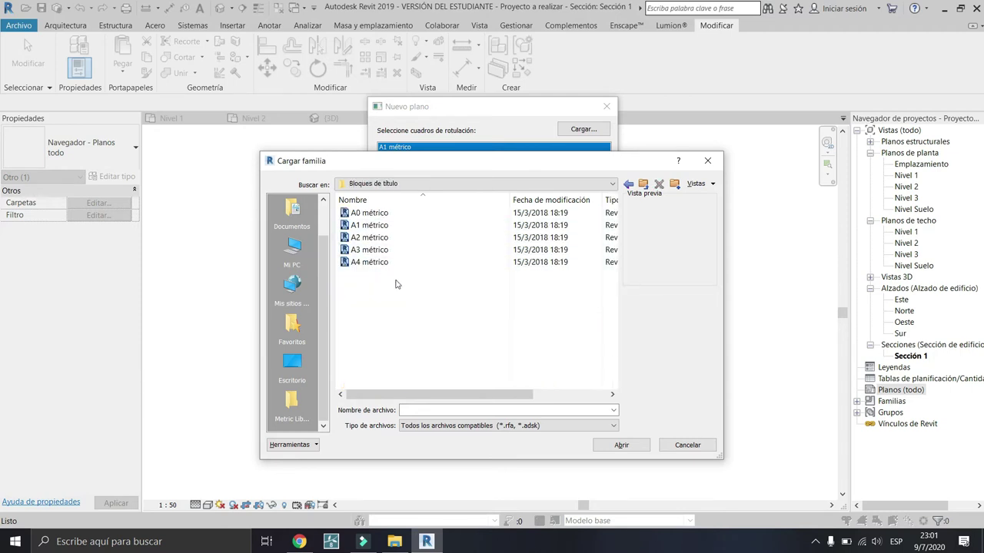
left_click_drag(396, 277, 361, 206)
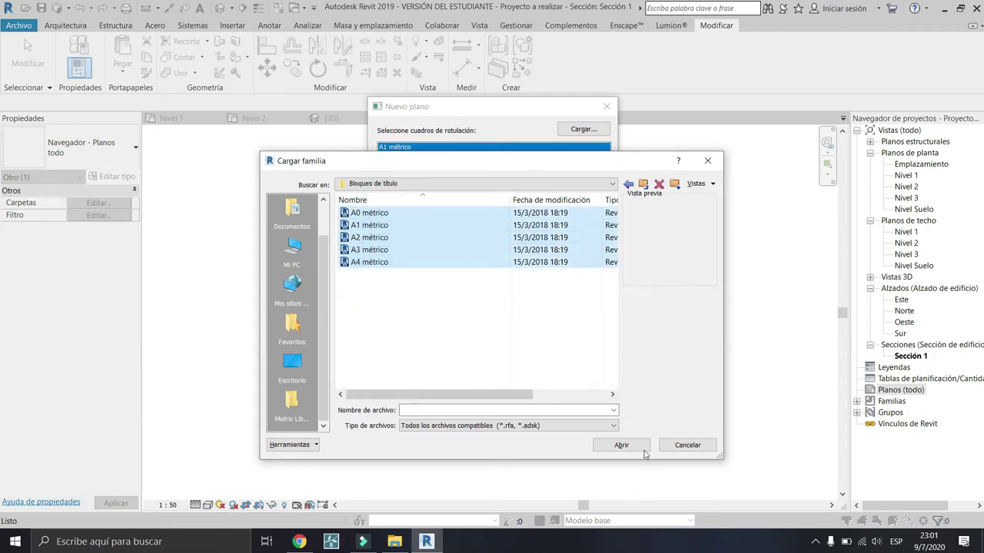
left_click(611, 446)
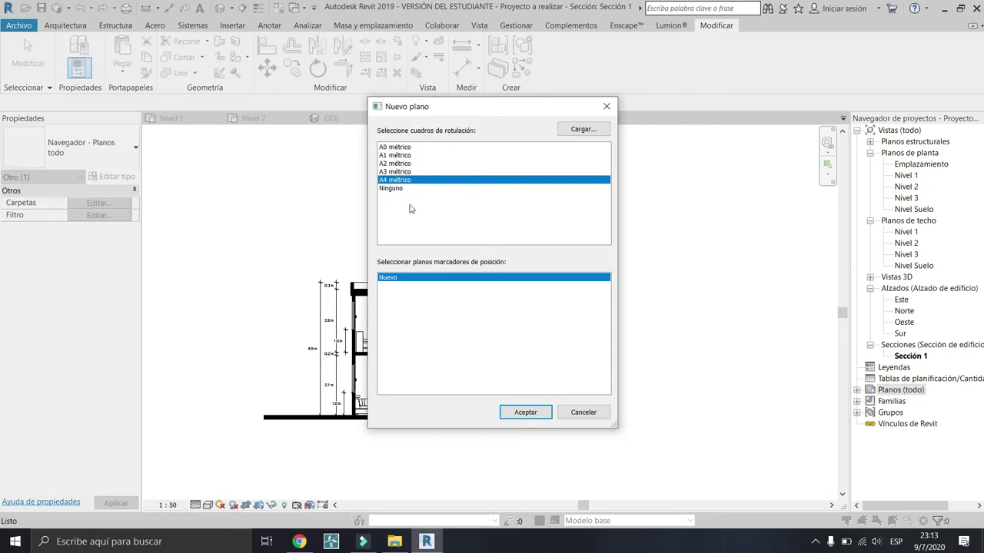
left_click(405, 149)
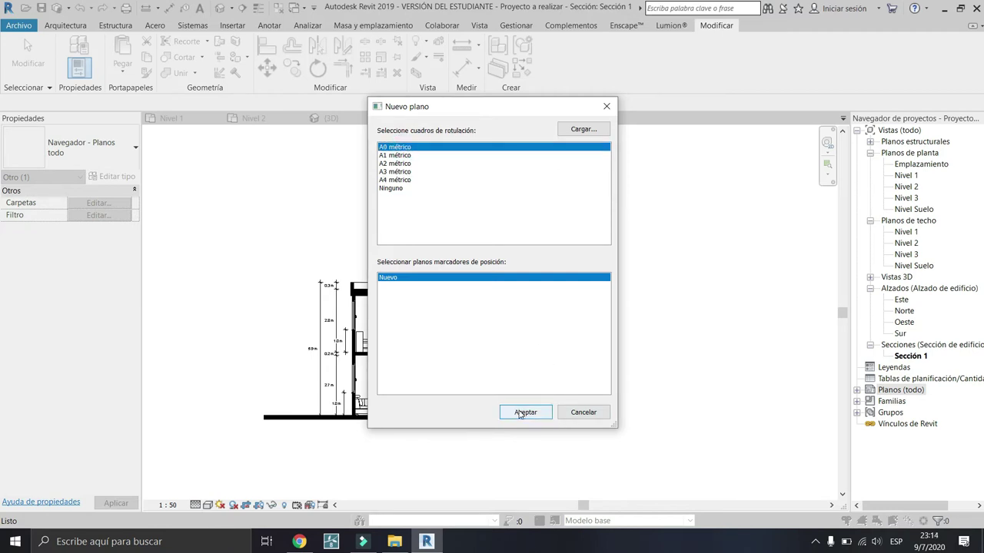
left_click(542, 411)
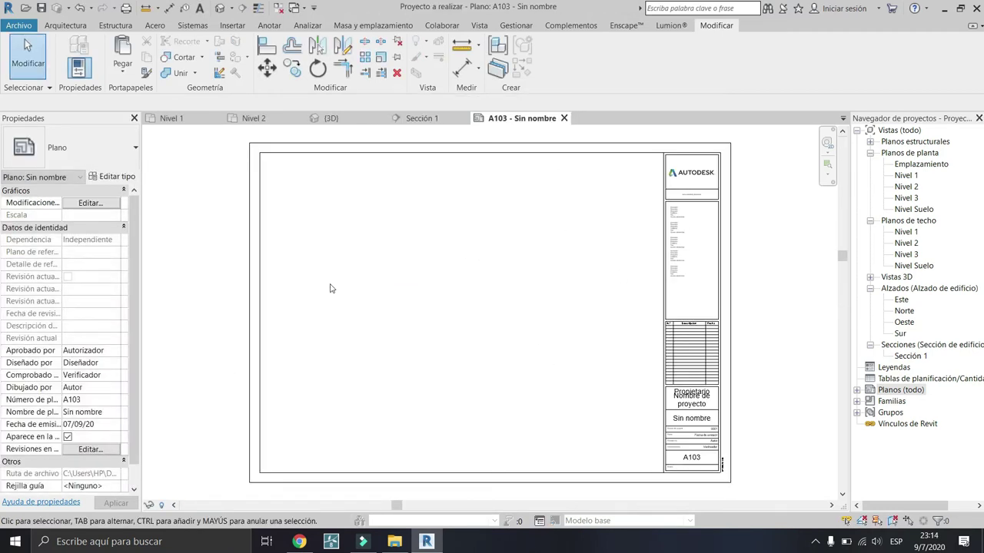
Step: Place the Nivel 1 floor plan on sheet A103 and position it
scroll(538, 323, "down", 1)
scroll(582, 332, "down", 2)
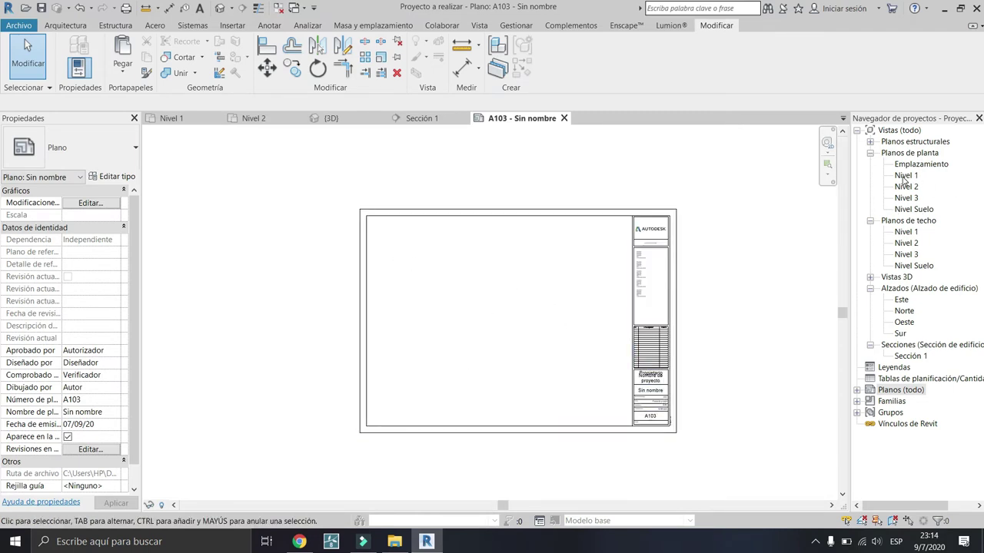
left_click(904, 176)
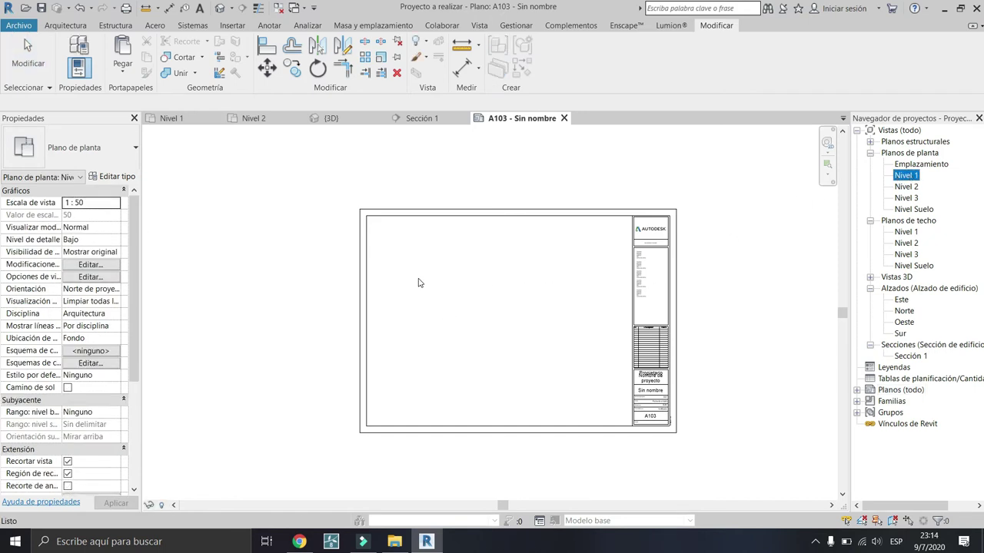
left_click_drag(418, 283, 419, 282)
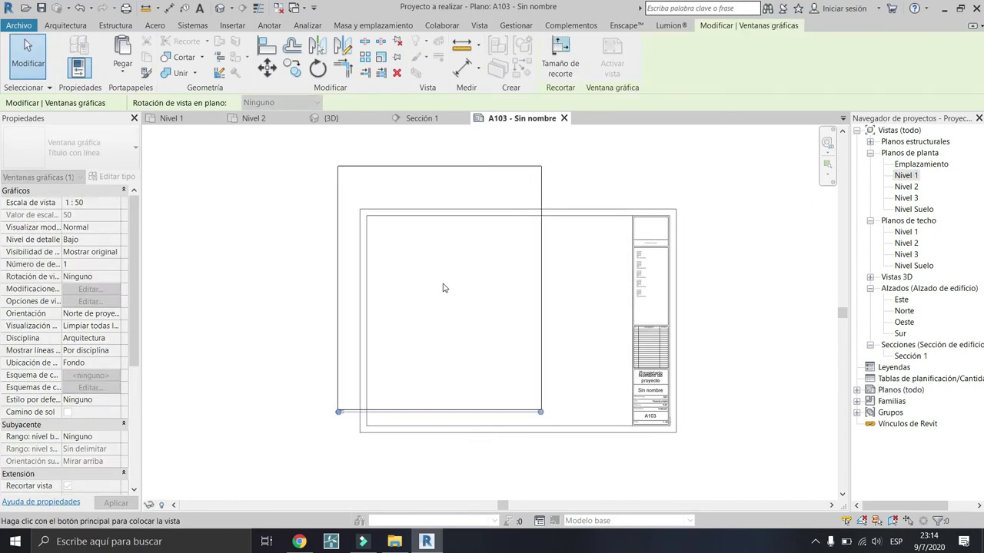
left_click(443, 287)
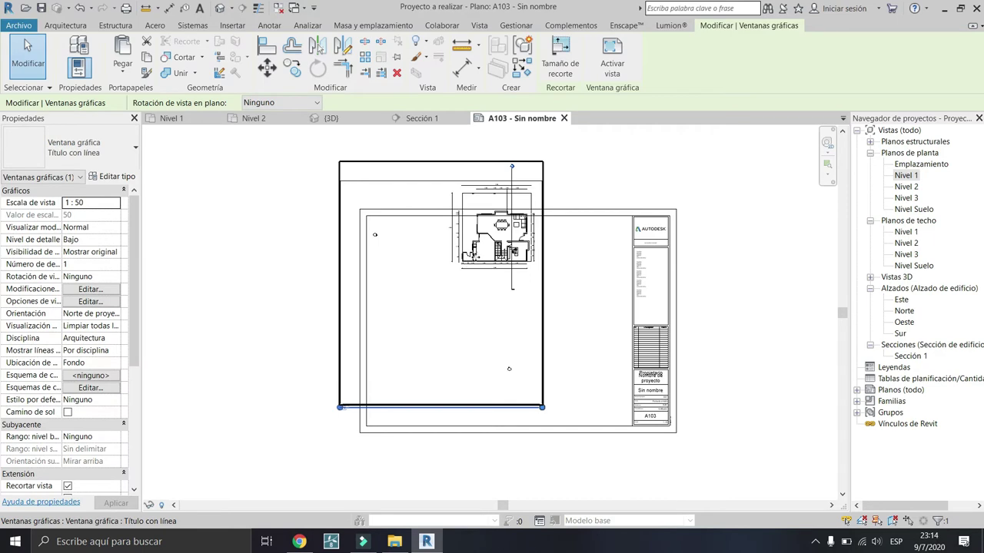
left_click_drag(477, 249, 428, 293)
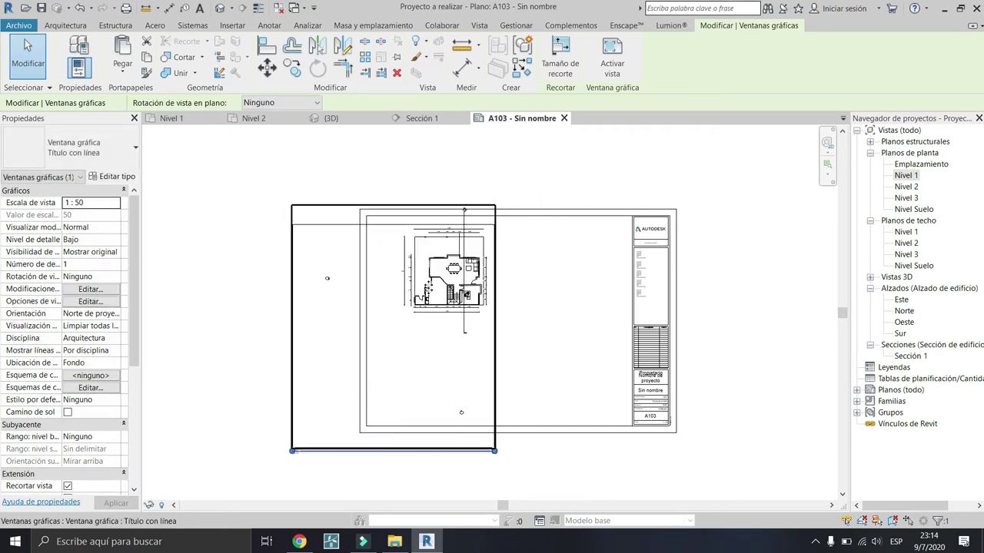
left_click(606, 273)
Step: Pull the Nivel 1 crop's bottom edge up to the plan and hide the crop region
scroll(503, 318, "up", 3)
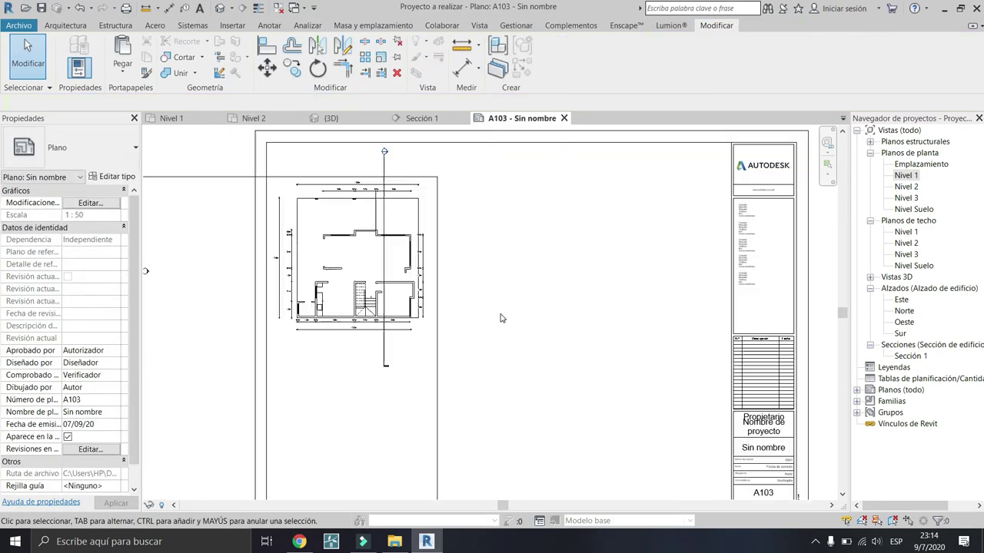
scroll(431, 329, "down", 2)
scroll(432, 329, "down", 2)
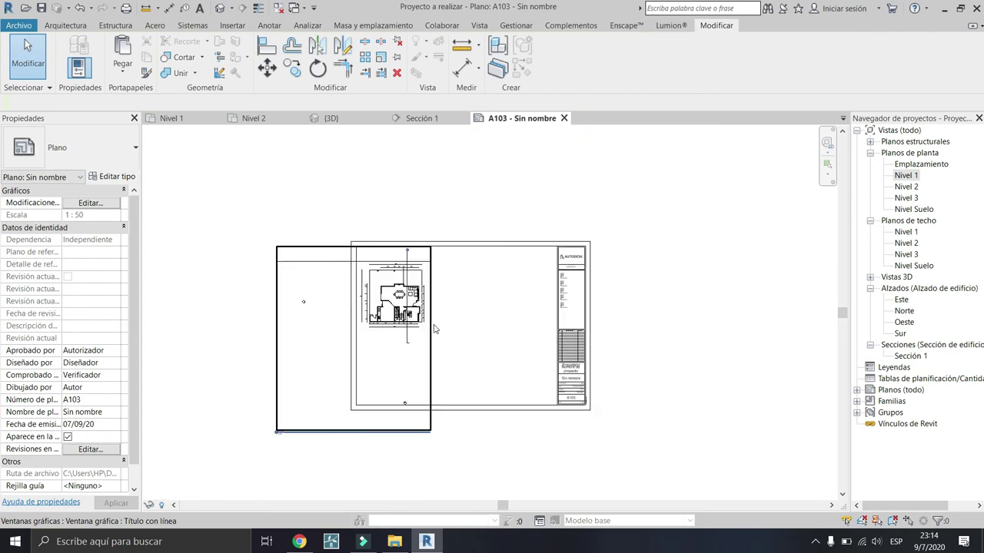
left_click(433, 327)
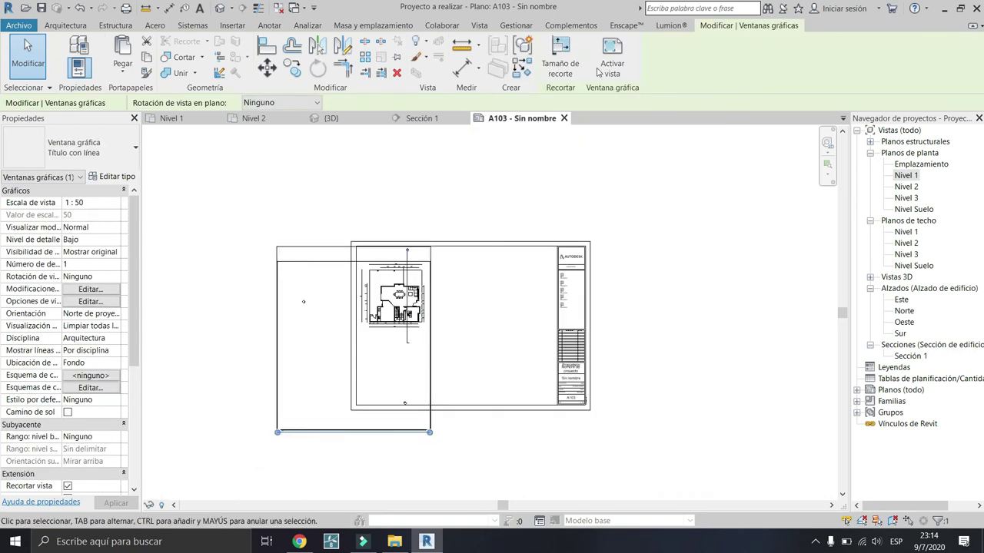
double_click(323, 374)
scroll(374, 417, "up", 2)
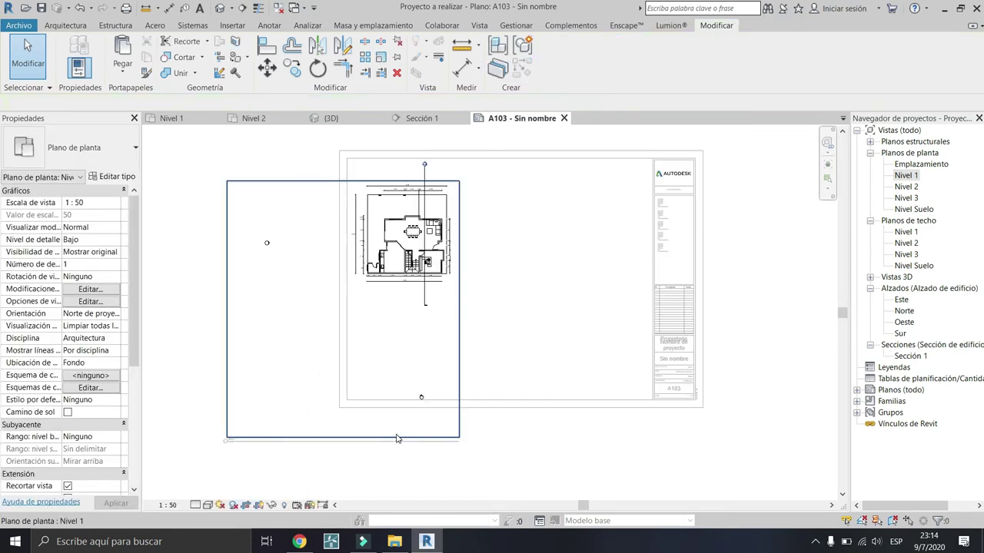
left_click(341, 439)
left_click_drag(342, 439, 402, 310)
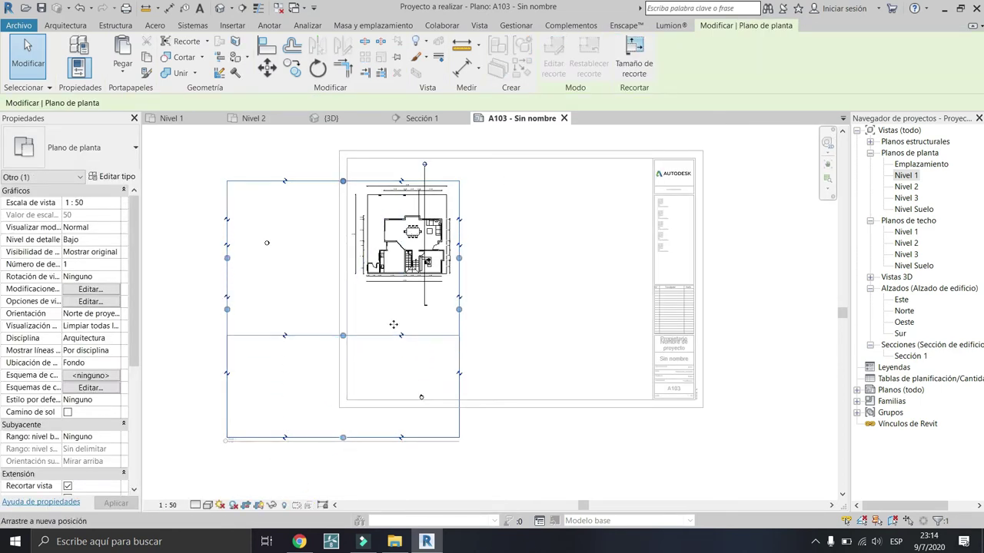
key("Escape")
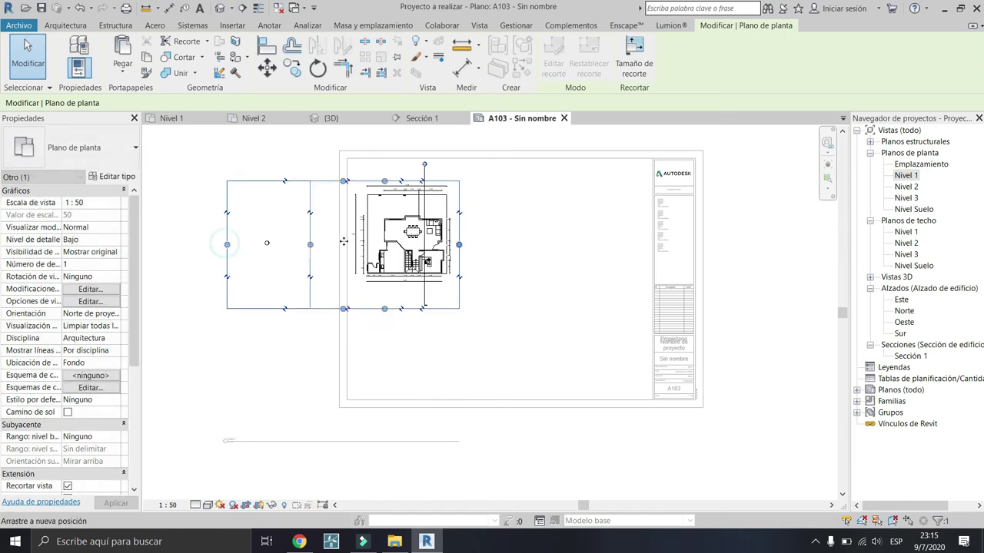
left_click(259, 507)
double_click(511, 433)
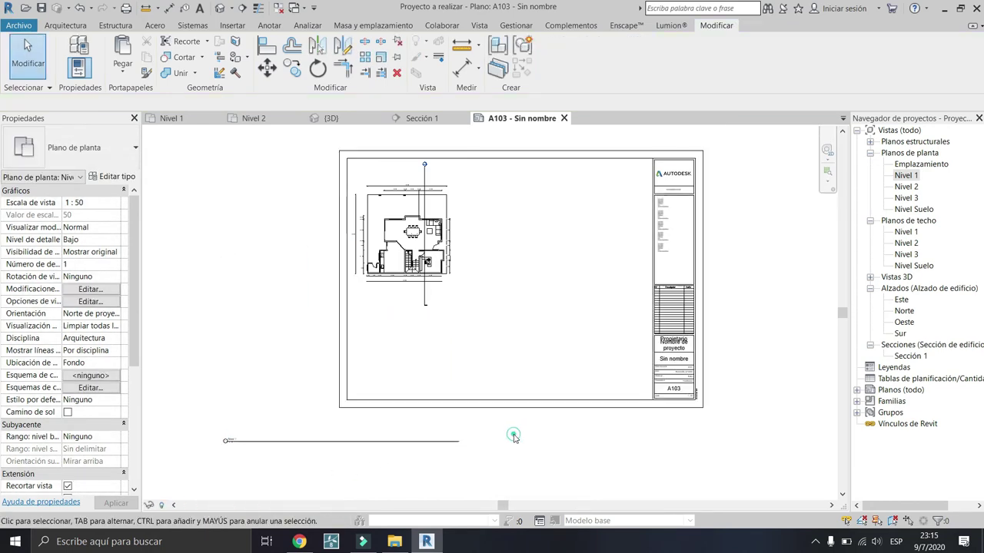
Step: Shorten the Nivel 1 title line and move the title just below the plan
scroll(450, 446, "up", 2)
left_click(422, 367)
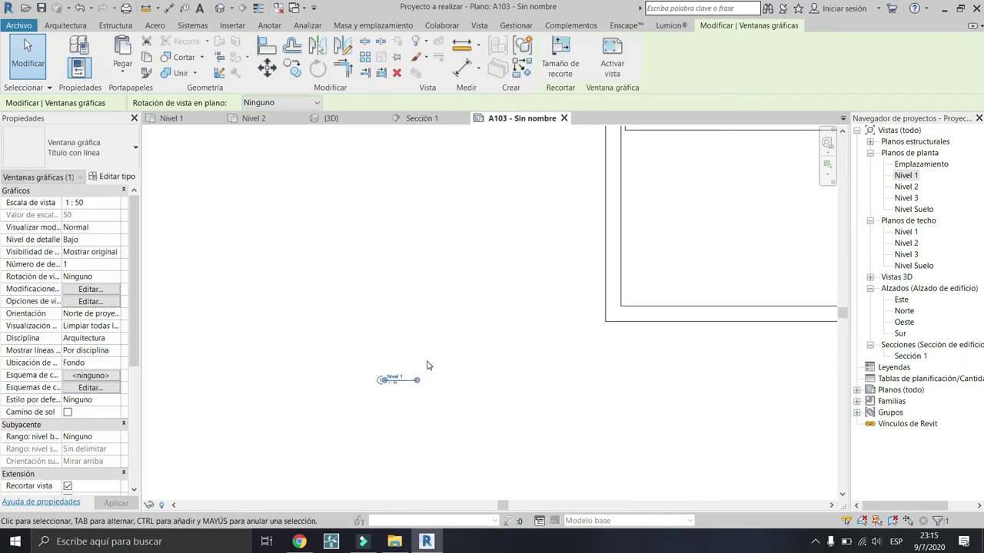
middle_click_drag(428, 342, 407, 374)
left_click(407, 374)
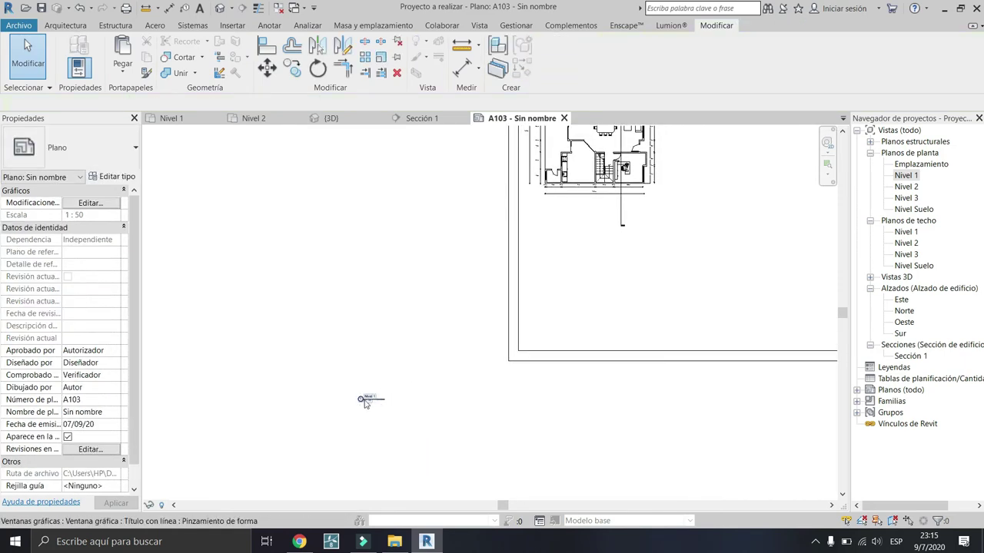
left_click(372, 398)
left_click_drag(372, 398, 550, 214)
key("Escape")
scroll(670, 322, "down", 4)
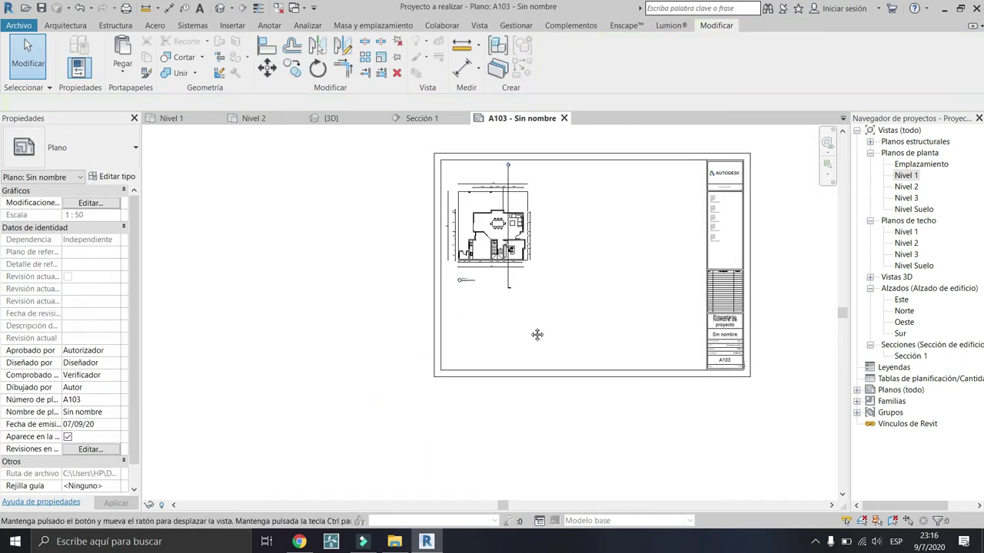
Step: Place the Nivel 2 plan beside Nivel 1 and tidy its crop boundary and title line
left_click_drag(906, 186, 582, 219)
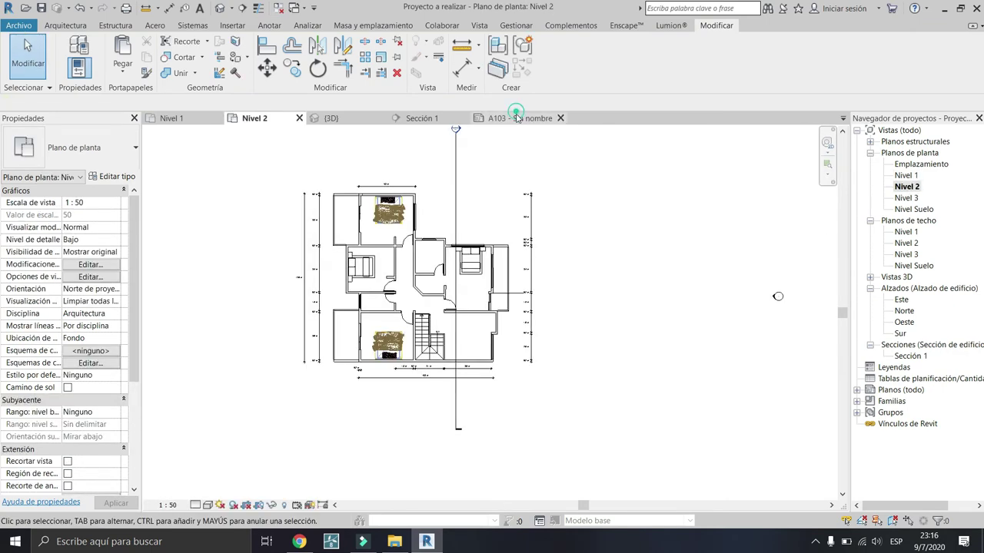
left_click(590, 222)
key("Escape")
scroll(432, 350, "up", 3)
scroll(432, 349, "down", 2)
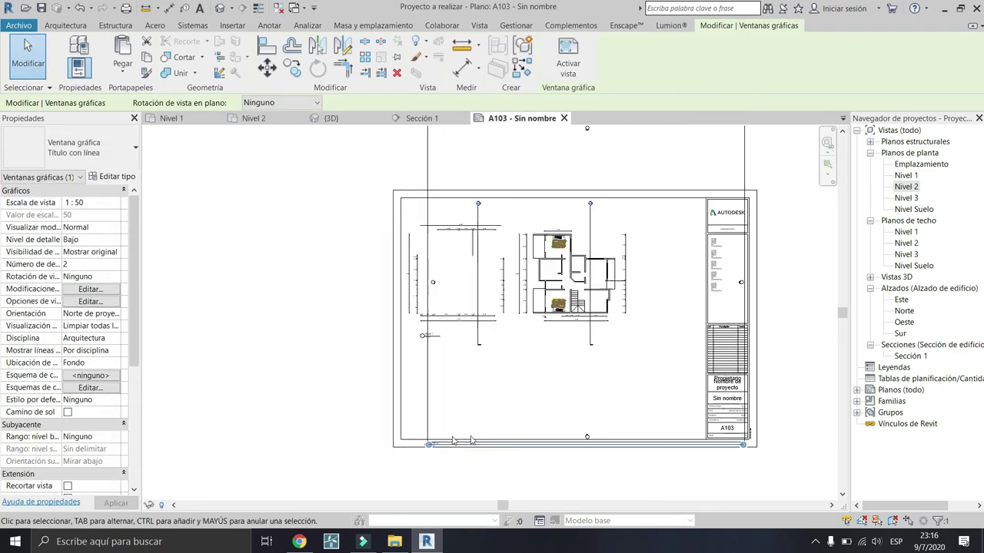
left_click(258, 505)
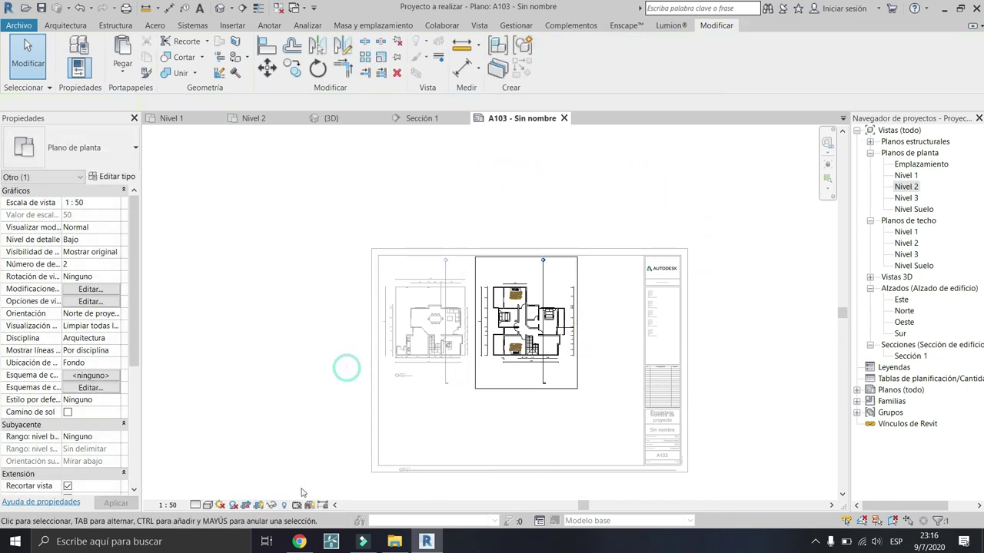
left_click(345, 367)
scroll(325, 406, "up", 3)
left_click(315, 390)
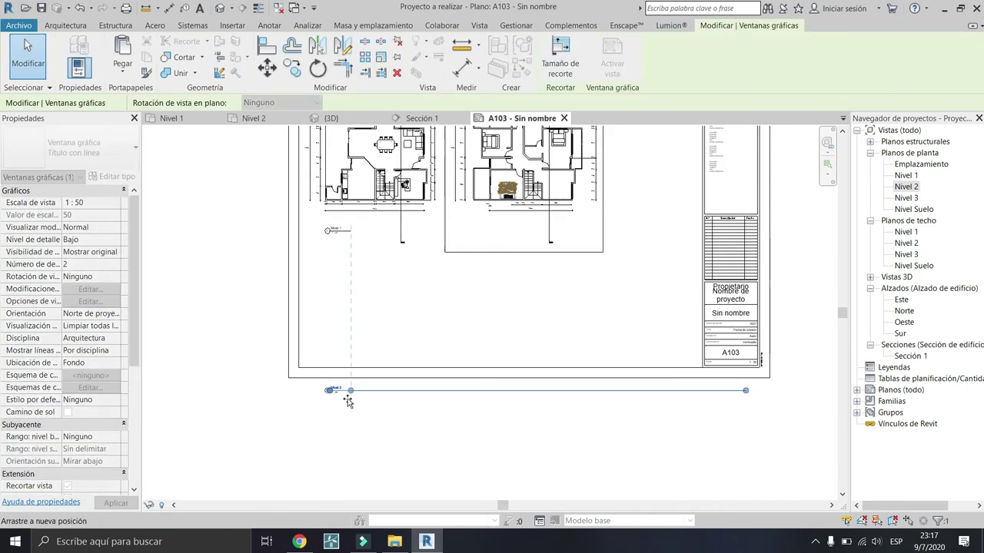
key("Delete")
left_click(910, 356)
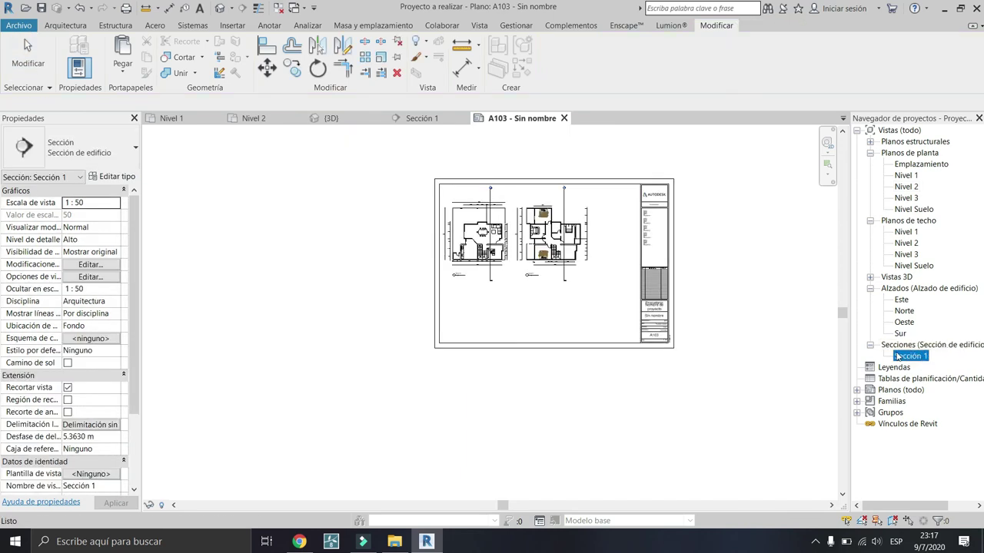
Step: Place Sección 1 below the two plans and hide its crop region
left_click_drag(908, 356, 522, 445)
scroll(523, 446, "up", 3)
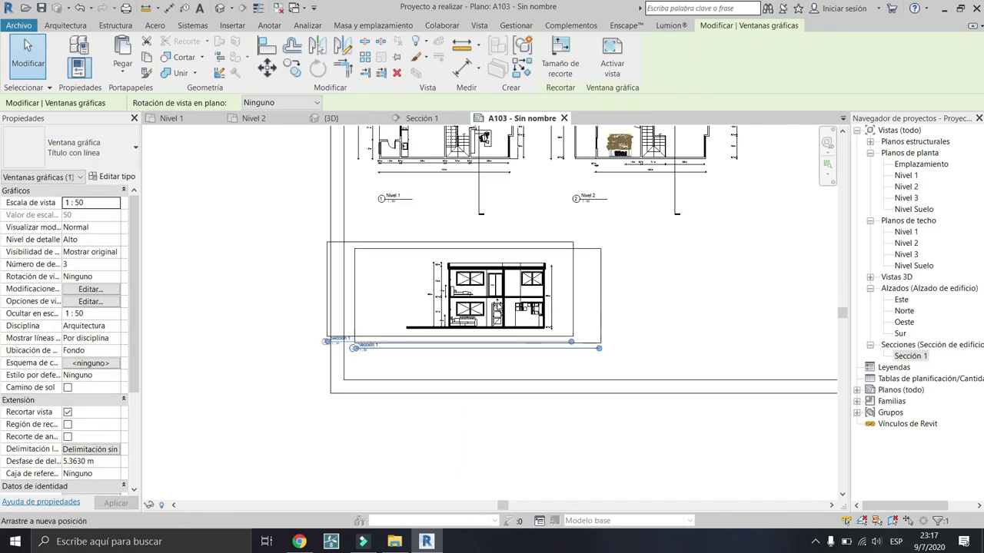
left_click_drag(530, 309, 427, 293)
scroll(430, 281, "up", 2)
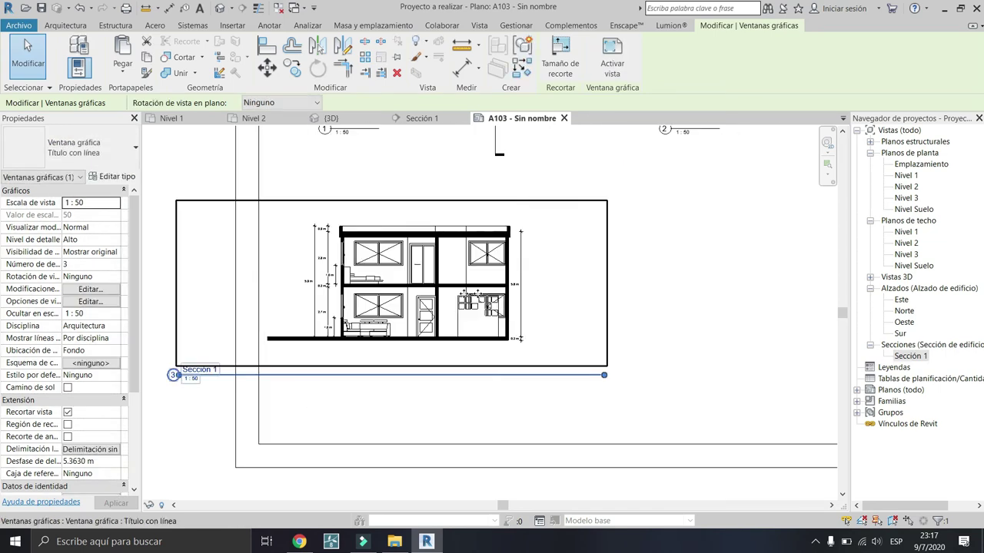
scroll(637, 339, "down", 2)
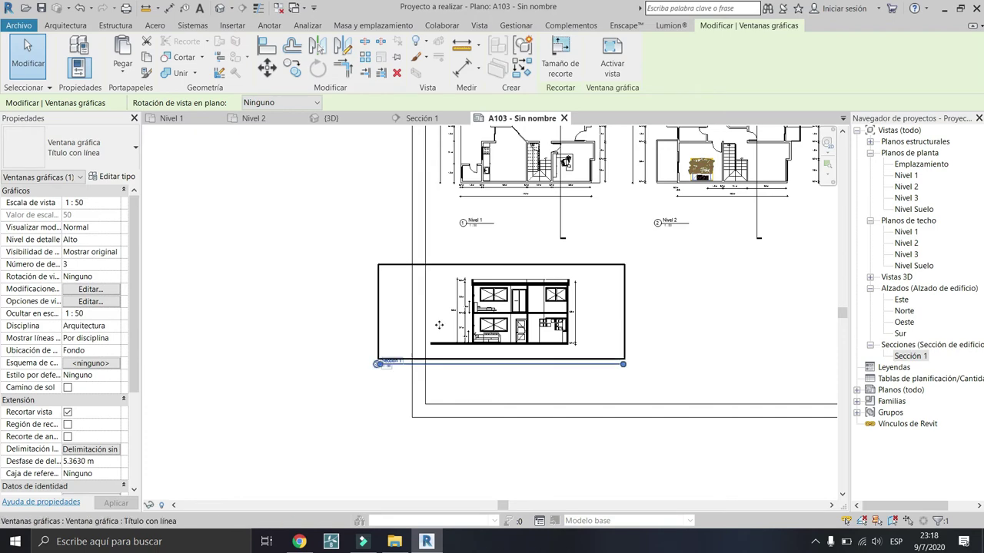
double_click(591, 311)
left_click(591, 311)
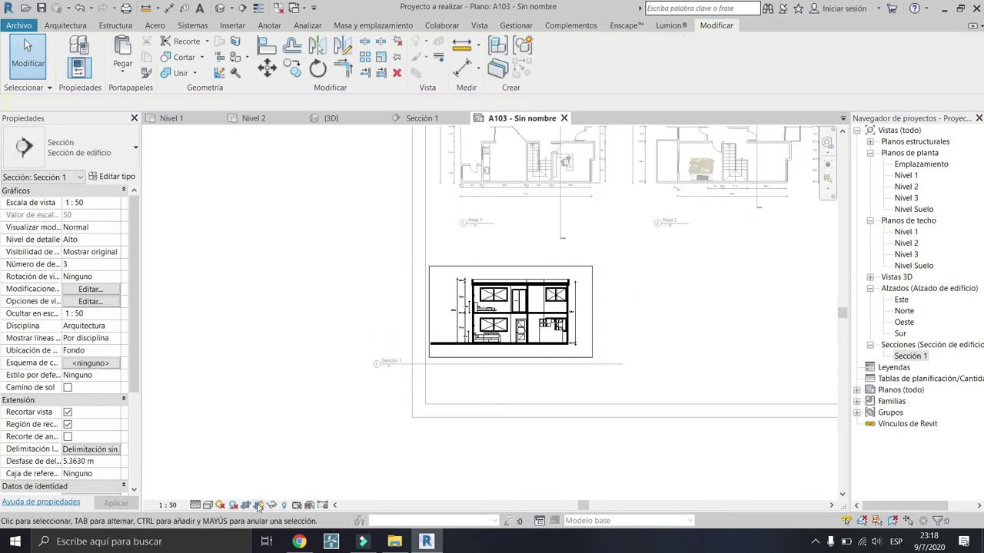
double_click(381, 357)
Step: Rename the section view to 'CORTE A- A' in its properties and apply
scroll(381, 356, "up", 2)
left_click(517, 358)
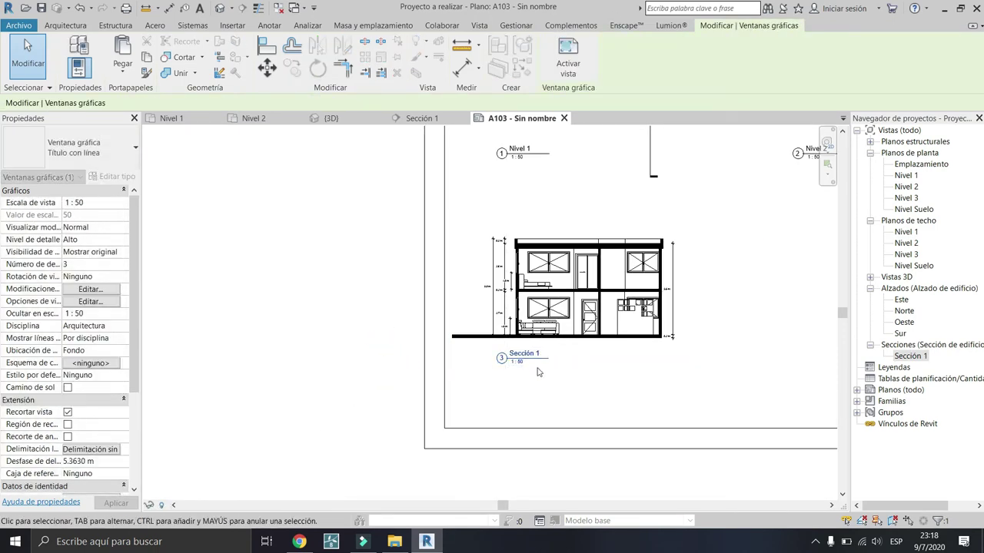
scroll(516, 357, "up", 3)
scroll(521, 342, "up", 1)
scroll(525, 328, "up", 1)
double_click(525, 328)
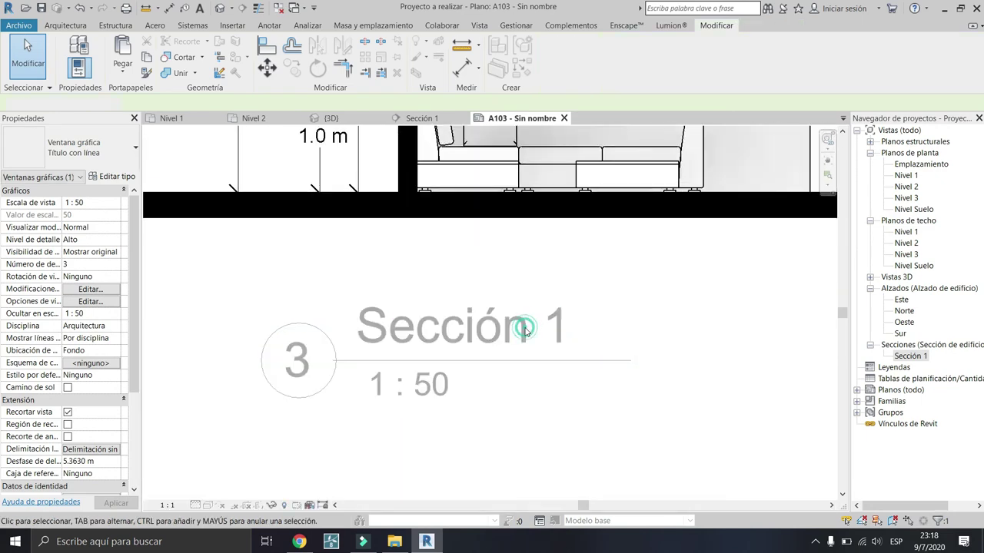
double_click(615, 402)
scroll(91, 307, "down", 4)
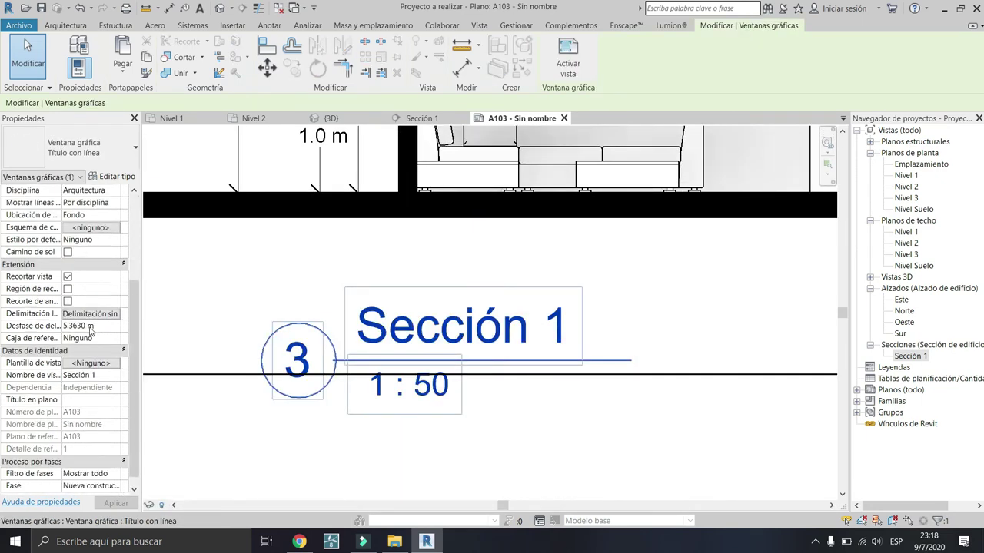
scroll(89, 346, "down", 1)
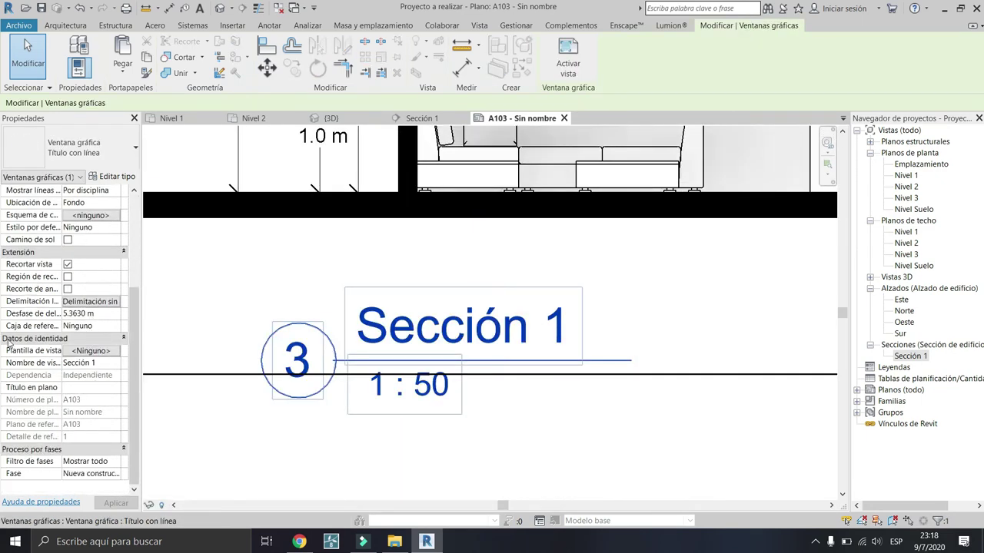
left_click(111, 364)
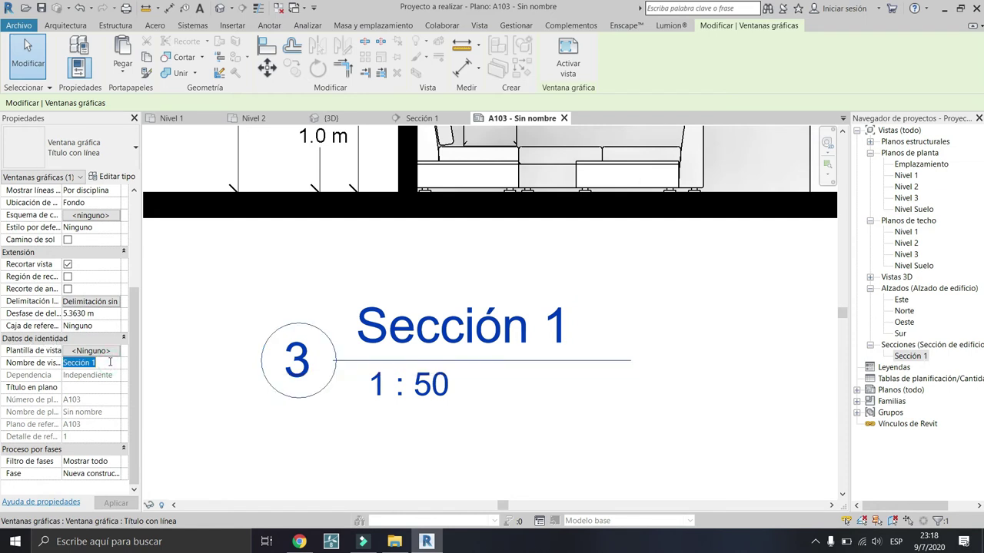
type("Co")
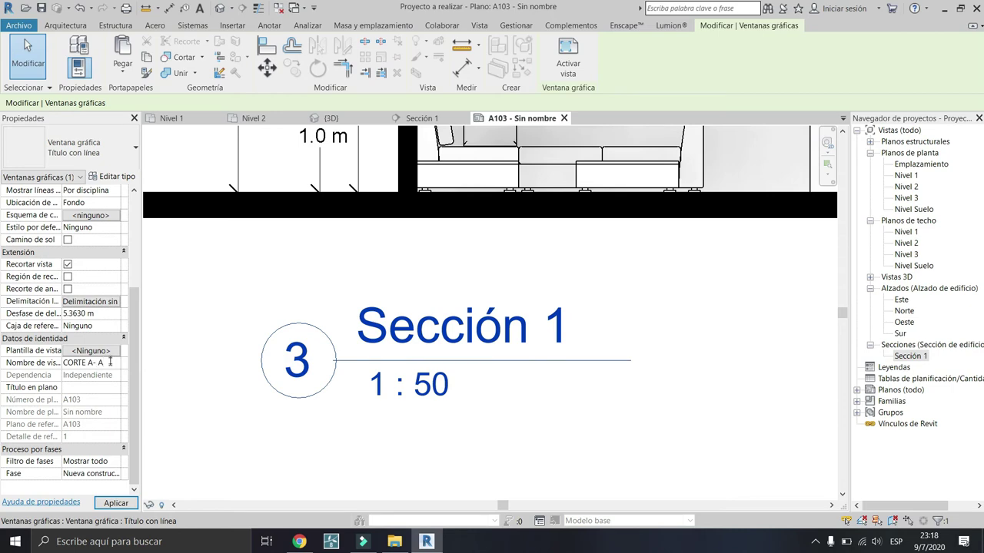
left_click(197, 285)
Step: Place the Este elevation on sheet A103 beside the section
scroll(643, 373, "down", 3)
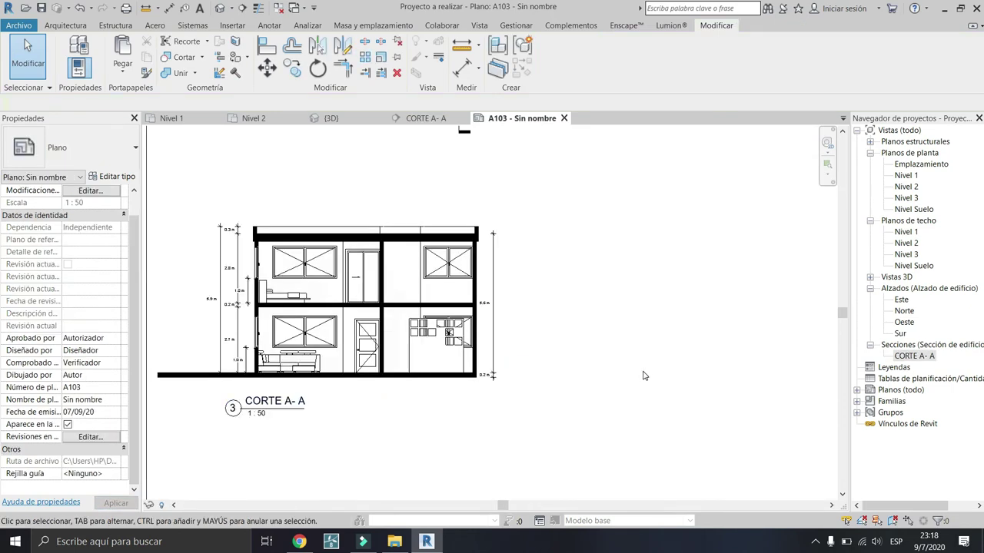
scroll(536, 387, "down", 2)
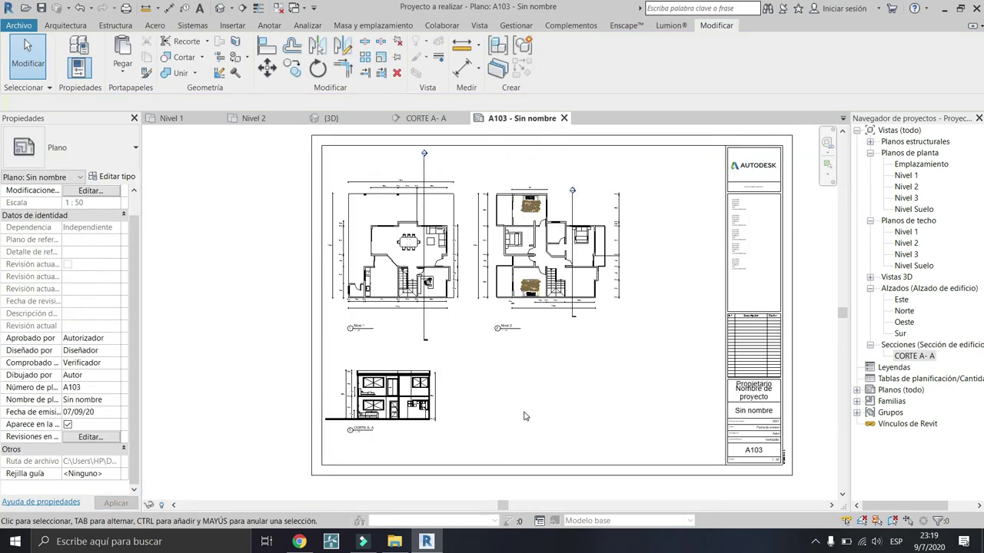
double_click(903, 300)
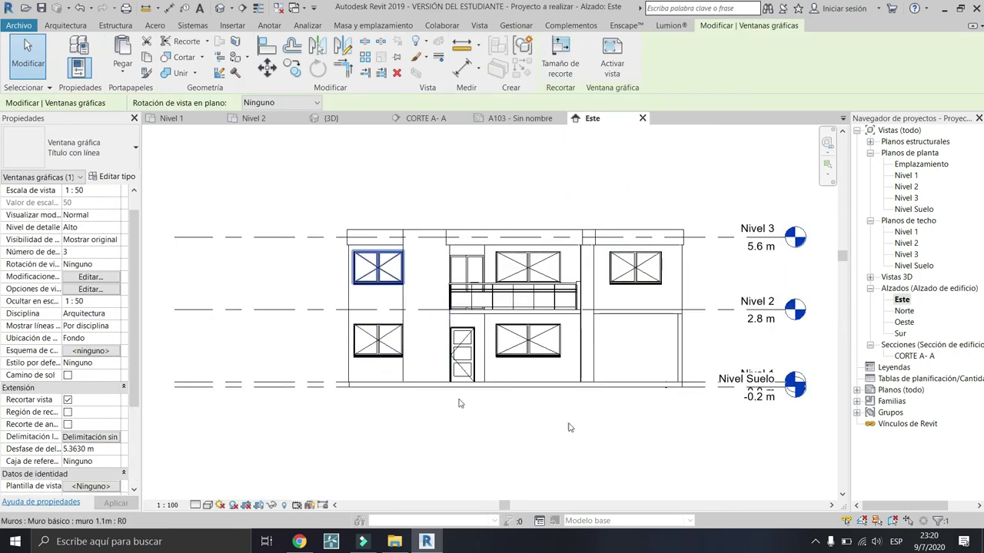
left_click(519, 118)
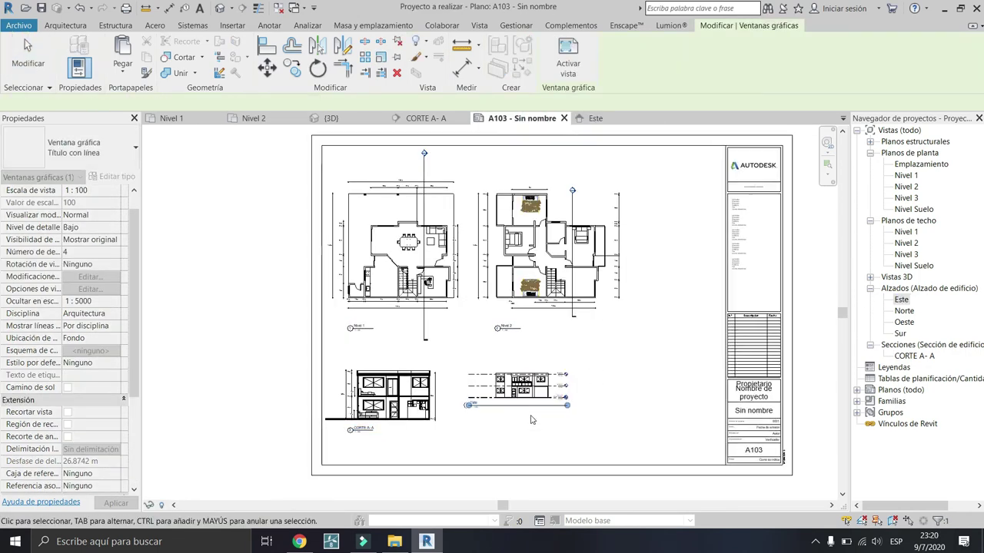
left_click(592, 118)
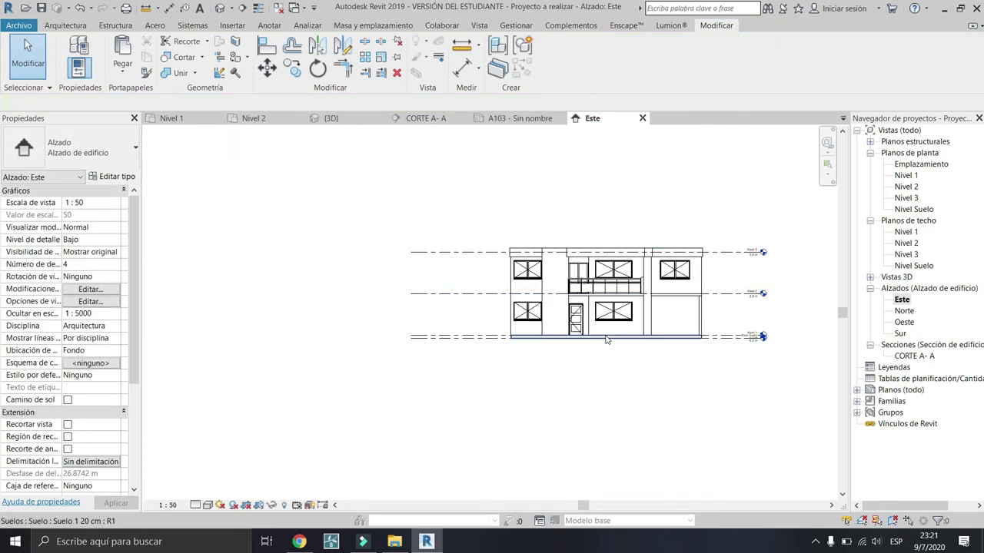
Step: Offset the Nivel Suelo level head below Nivel 1 with an elbow
left_click(698, 294)
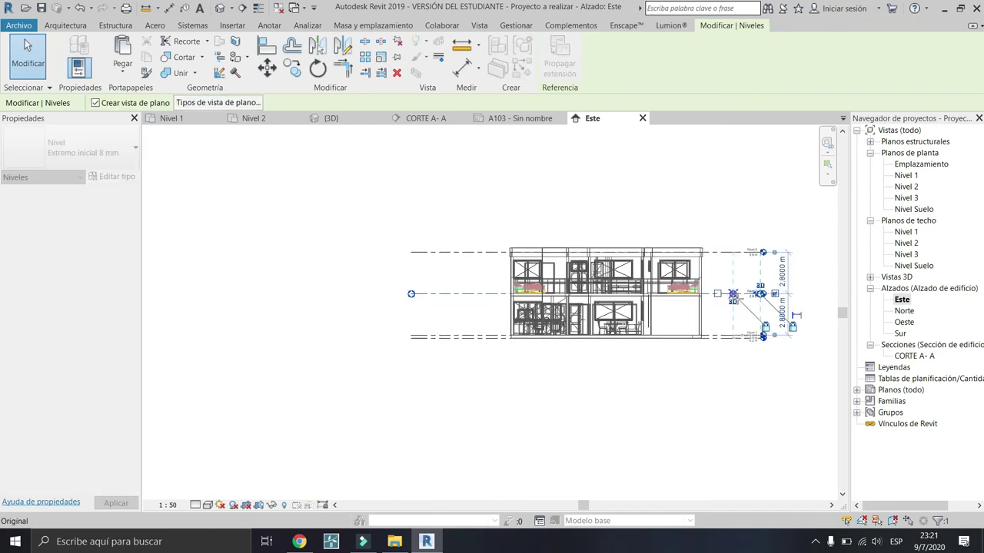
scroll(749, 284, "up", 3)
left_click_drag(734, 400, 663, 223)
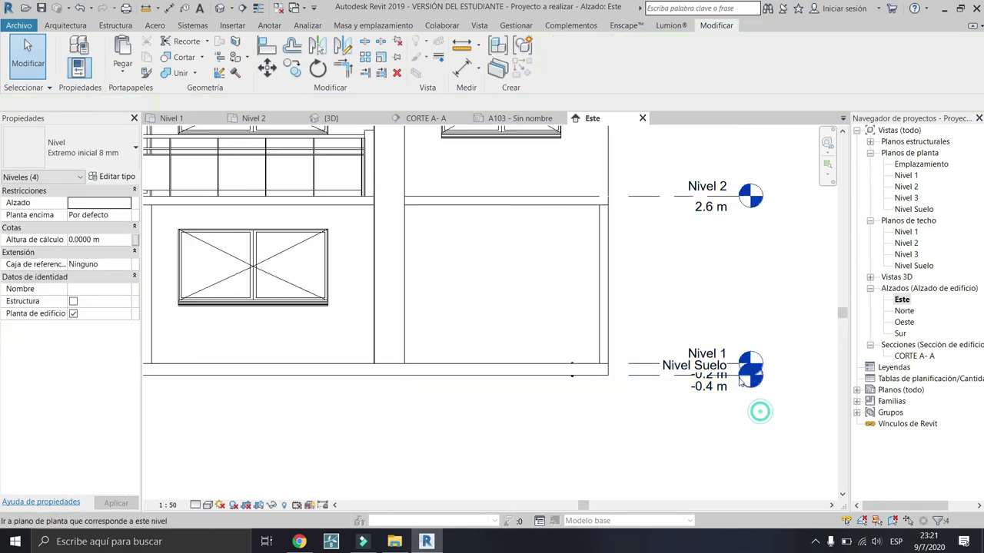
left_click(707, 376)
left_click(734, 385)
left_click(769, 341)
scroll(770, 342, "down", 5)
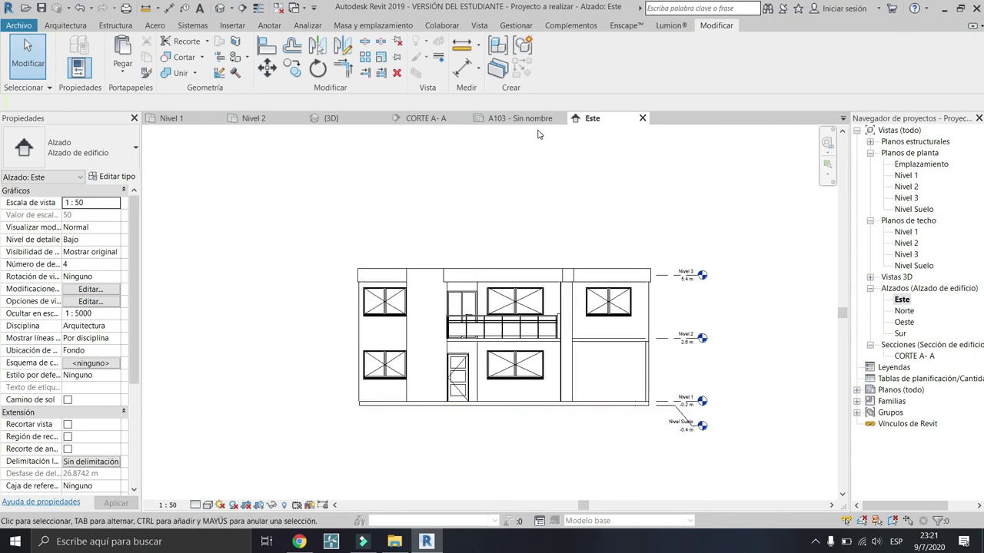
Step: Return to sheet A103 and zoom out to see the whole layout
left_click(519, 115)
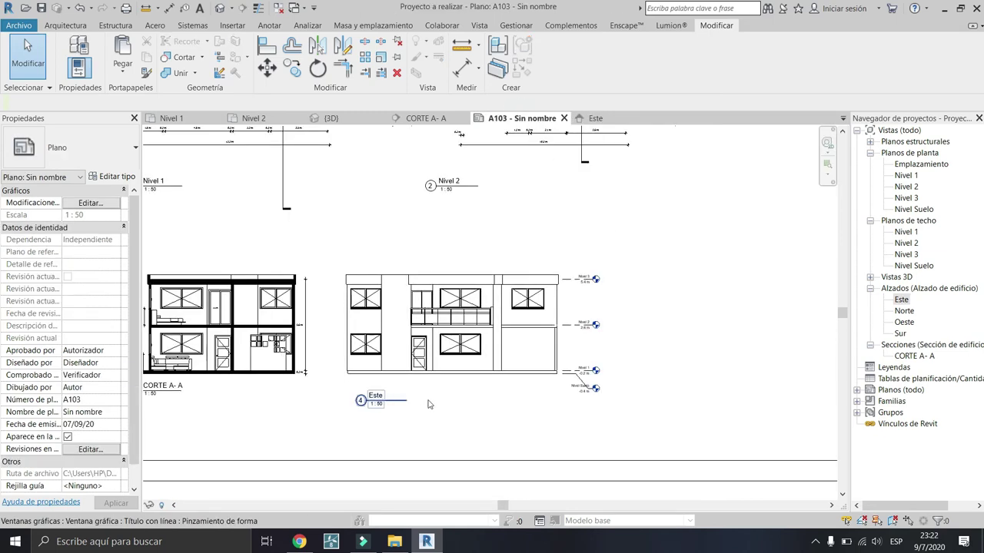
scroll(626, 403, "down", 2)
scroll(620, 397, "down", 1)
scroll(608, 391, "down", 1)
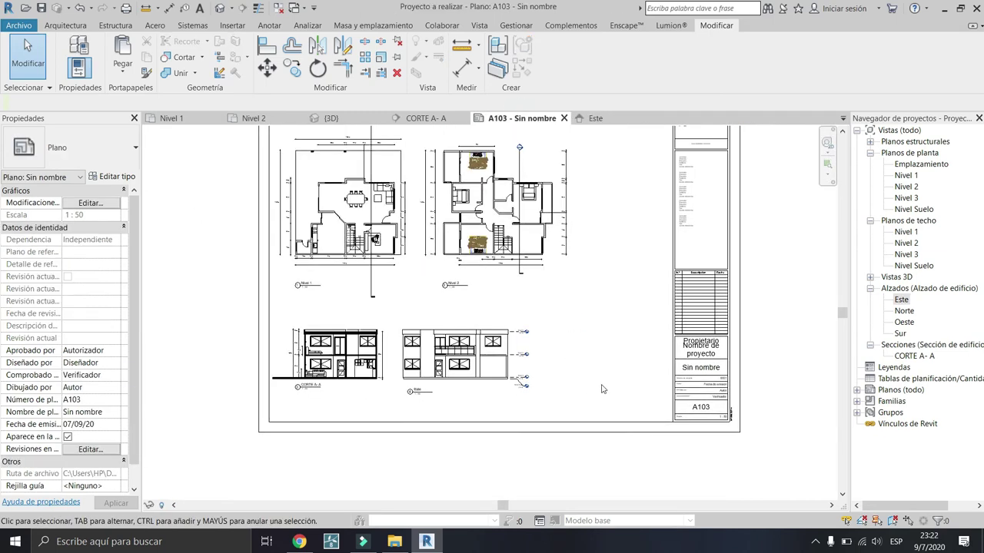
scroll(580, 339, "up", 1)
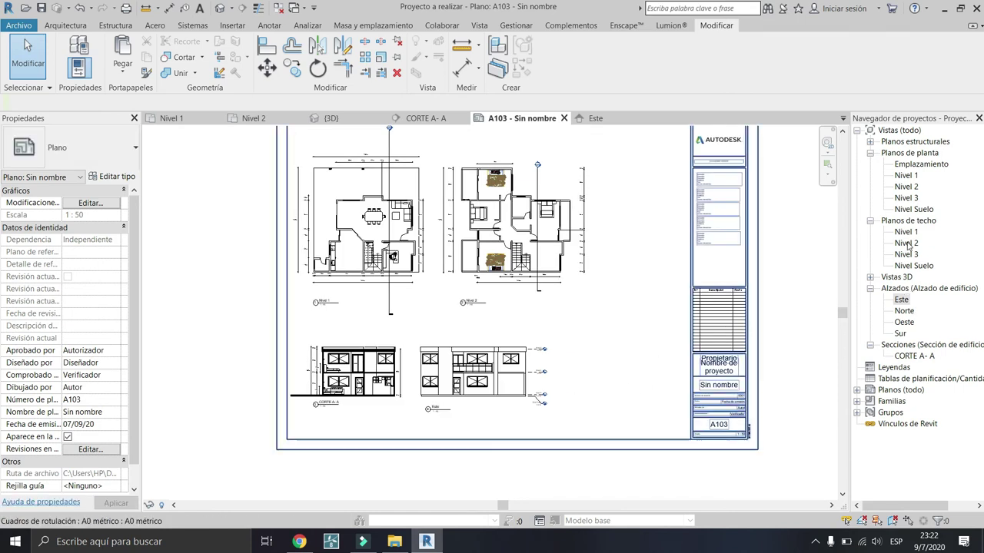
Step: Place the {3D} view beside the Este elevation with Recortar vista and Región de recorte on
double_click(907, 277)
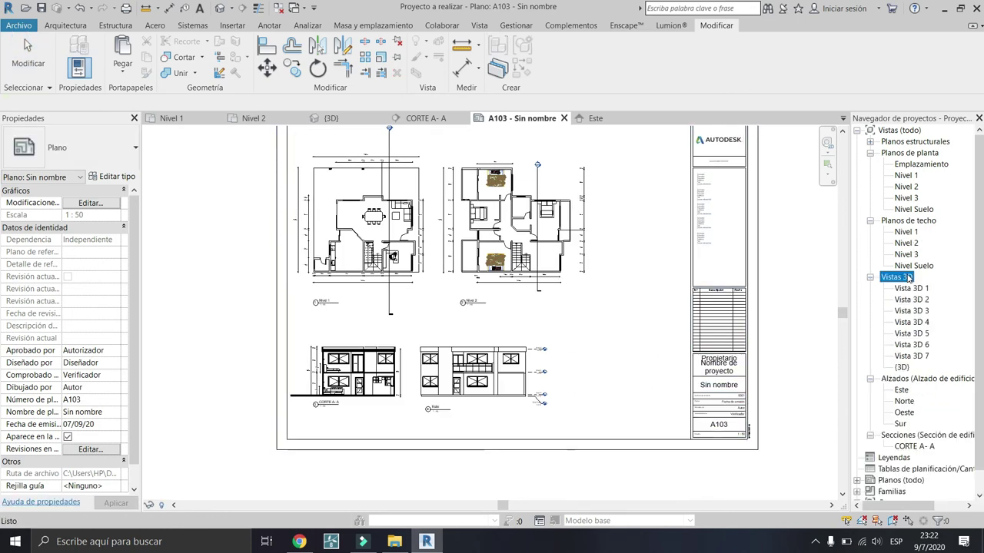
left_click_drag(906, 367, 624, 358)
left_click(624, 358)
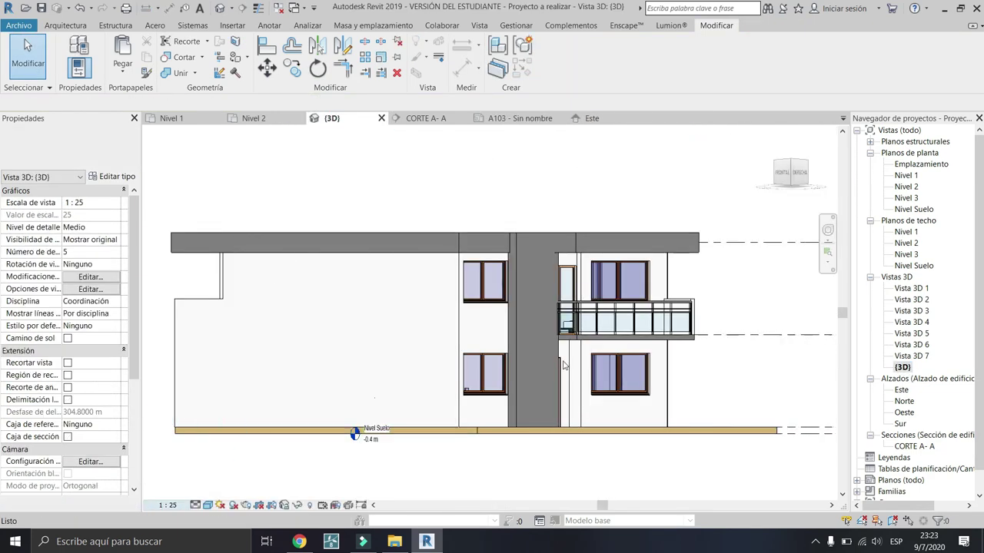
mouse_move(768, 304)
left_mouse_down()
mouse_move(654, 362)
mouse_move(607, 367)
left_mouse_up()
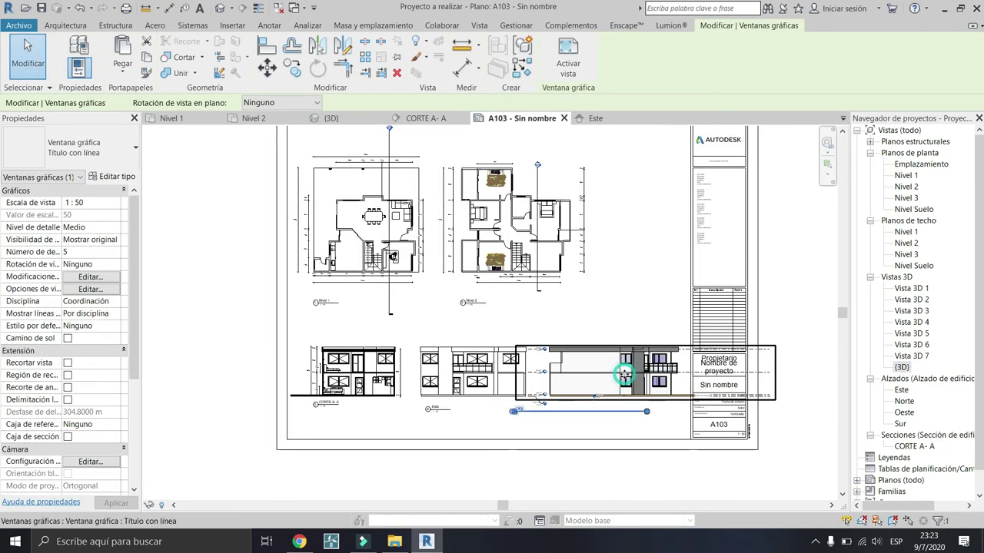
double_click(624, 377)
left_click(259, 504)
left_click(271, 505)
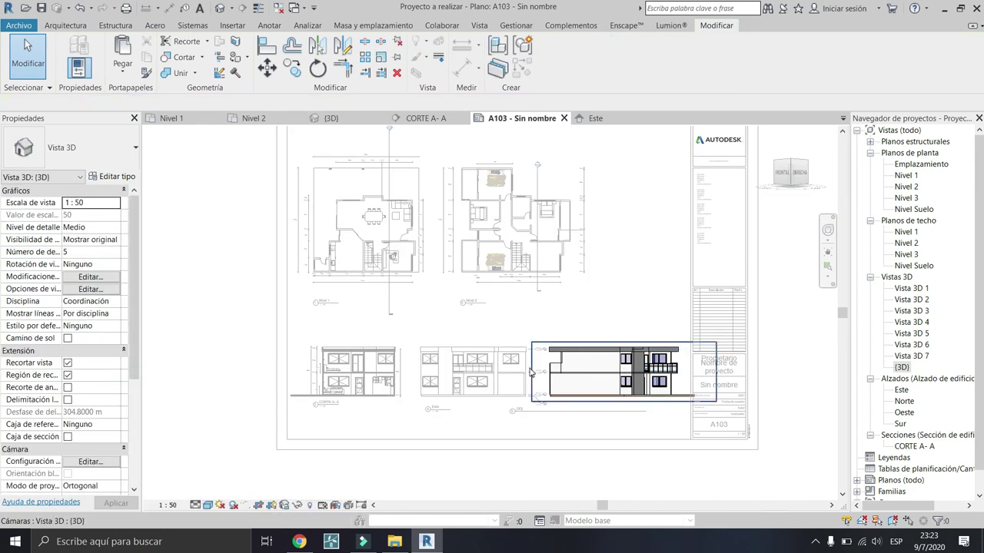
double_click(822, 452)
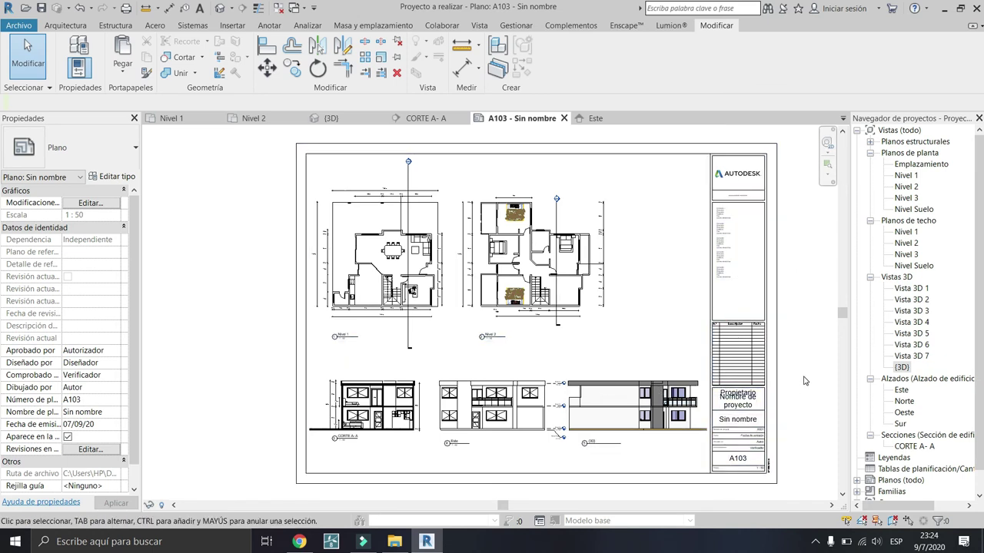
scroll(416, 217, "up", 3)
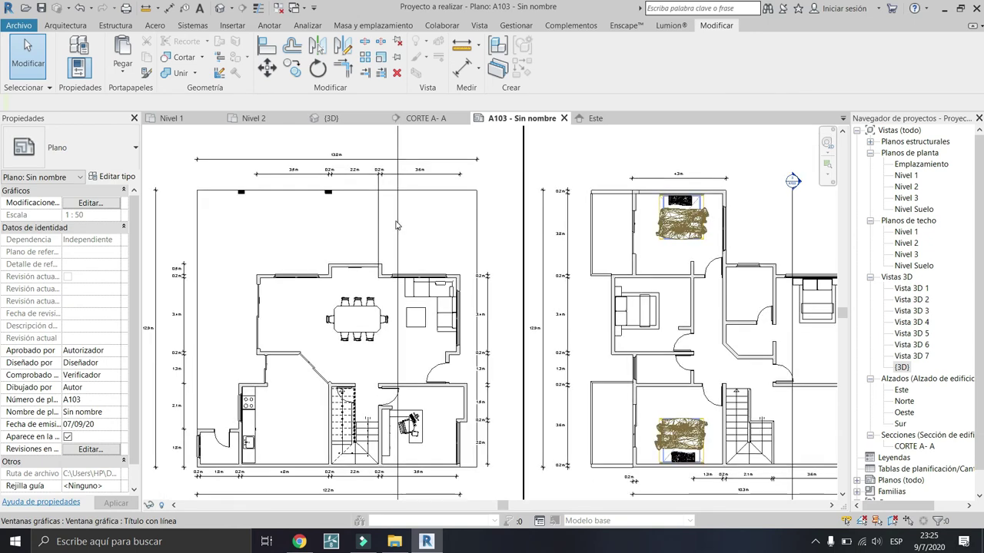
Step: Toggle the CORTE A-A section line's end marker in the Nivel 1 plan
scroll(396, 226, "up", 3)
left_click(405, 231)
scroll(400, 355, "down", 5)
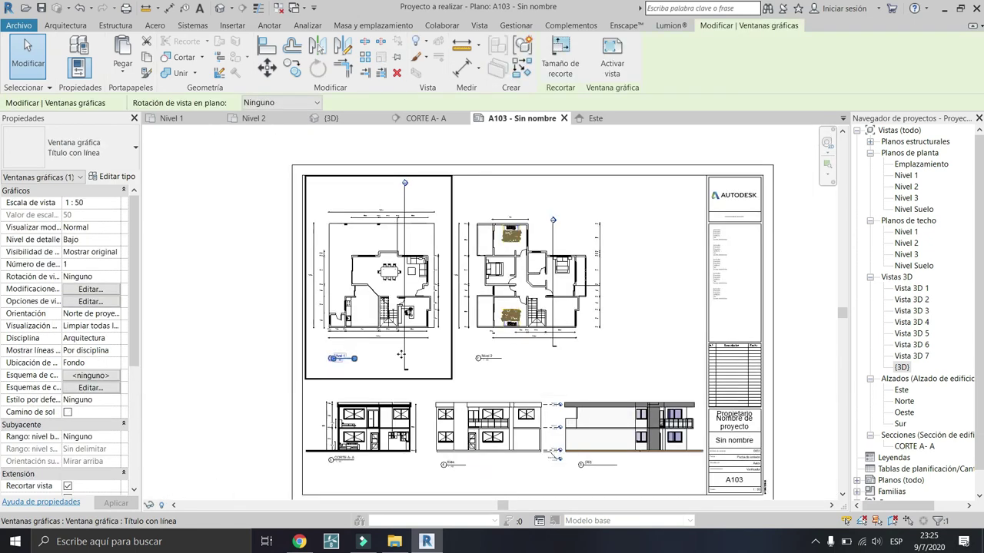
scroll(400, 354, "up", 5)
double_click(529, 325)
left_click(414, 399)
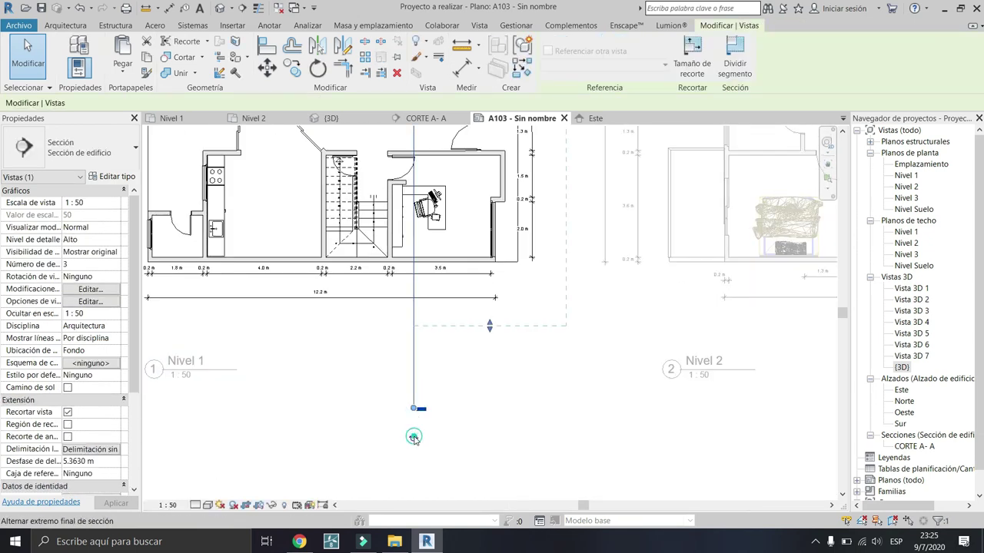
left_click(413, 437)
Step: Adjust the section line in the Nivel 2 plan, then deactivate the viewport
scroll(413, 437, "down", 3)
scroll(638, 242, "up", 1)
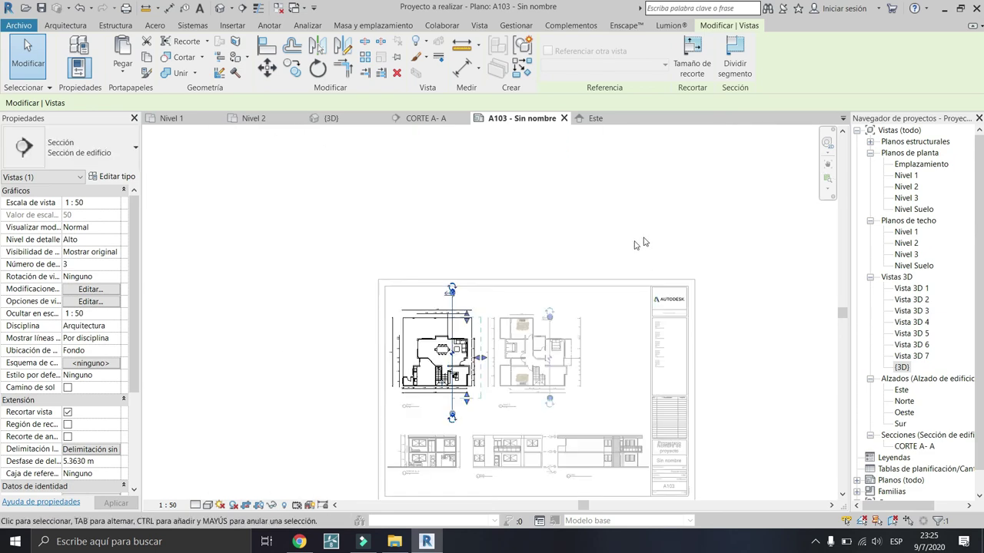
scroll(450, 281, "up", 3)
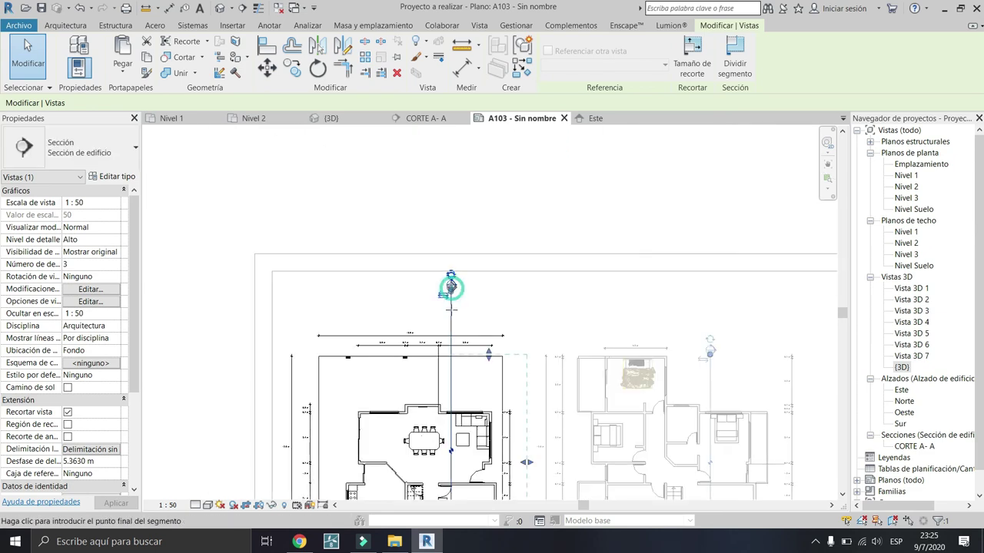
scroll(448, 281, "up", 2)
scroll(446, 352, "up", 1)
scroll(638, 350, "up", 2)
double_click(639, 350)
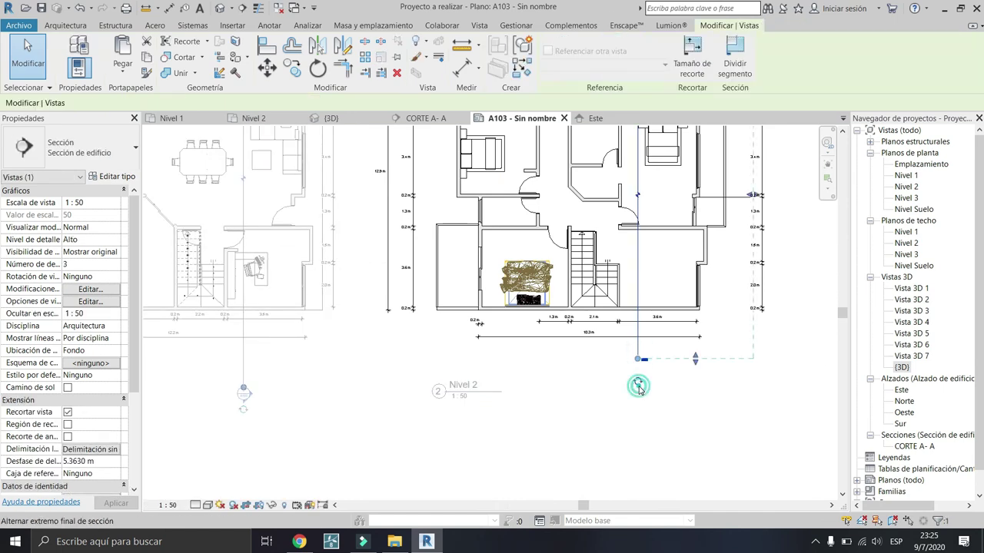
scroll(788, 500, "down", 5)
scroll(788, 499, "down", 3)
double_click(788, 499)
middle_click_drag(788, 499, 754, 450)
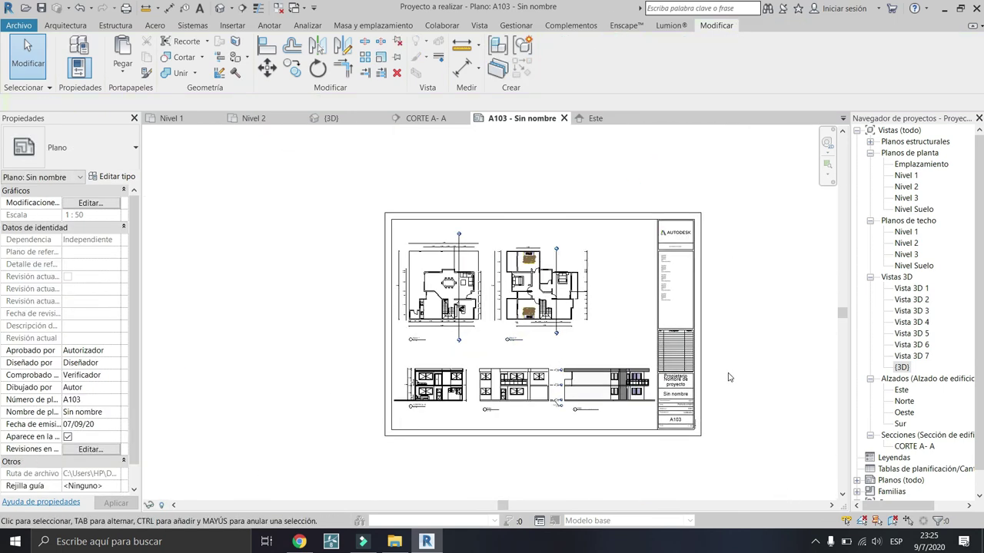
scroll(729, 377, "up", 1)
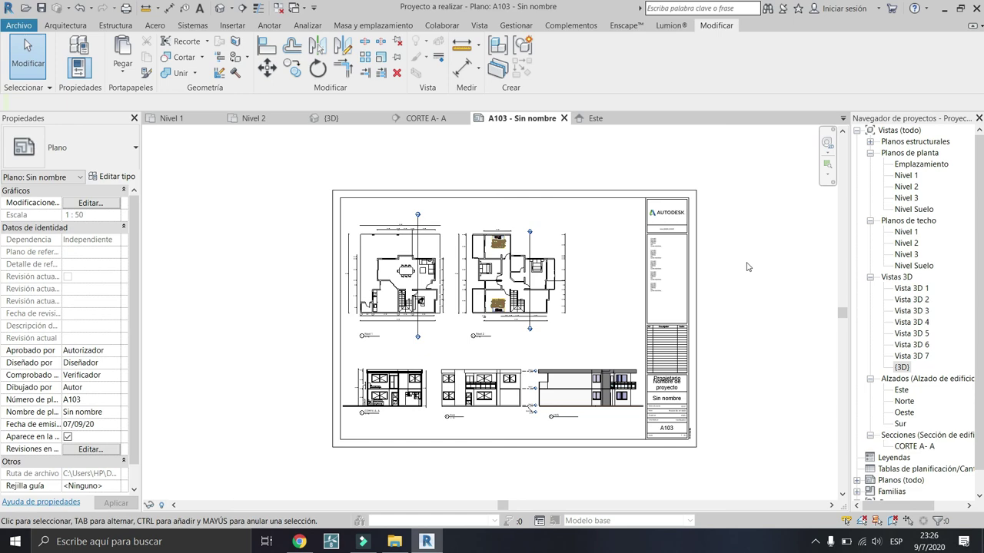
Step: Orbit the {3D} view to face the building's right (DERECHA) side
left_click(332, 118)
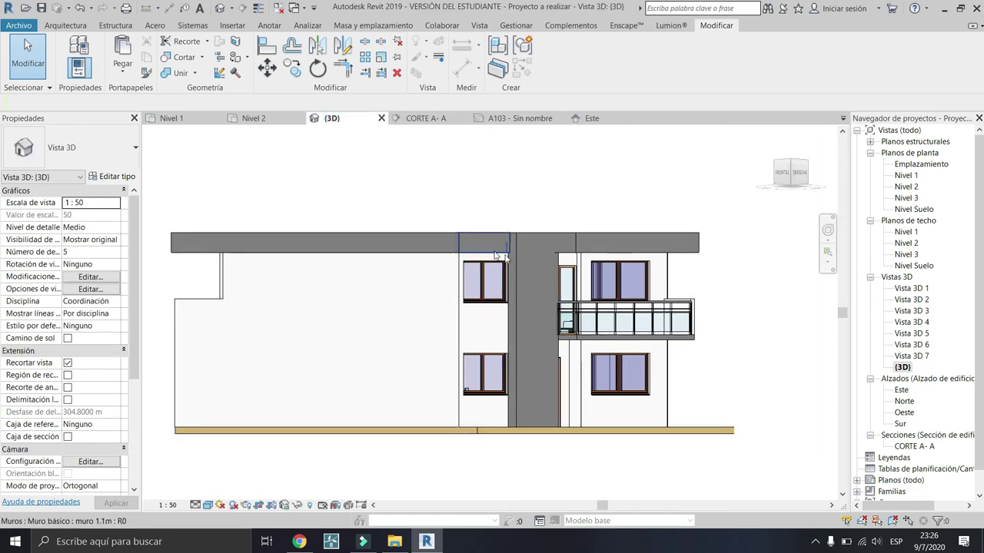
mouse_move(724, 268)
middle_mouse_down("shift")
mouse_move(695, 278)
mouse_move(727, 270)
middle_mouse_up("shift")
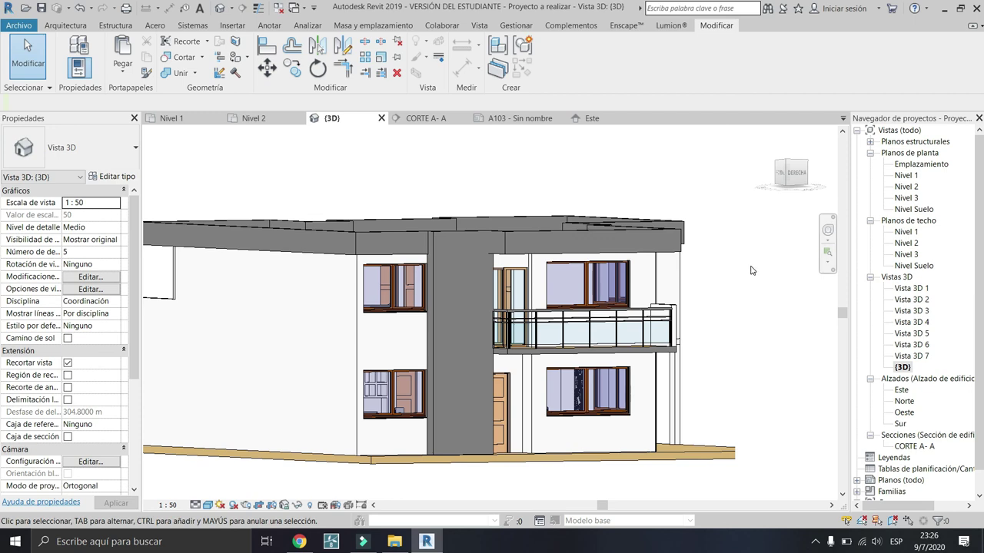
mouse_move(745, 319)
middle_mouse_down("shift")
mouse_move(742, 292)
mouse_move(520, 326)
mouse_move(733, 358)
middle_mouse_up("shift")
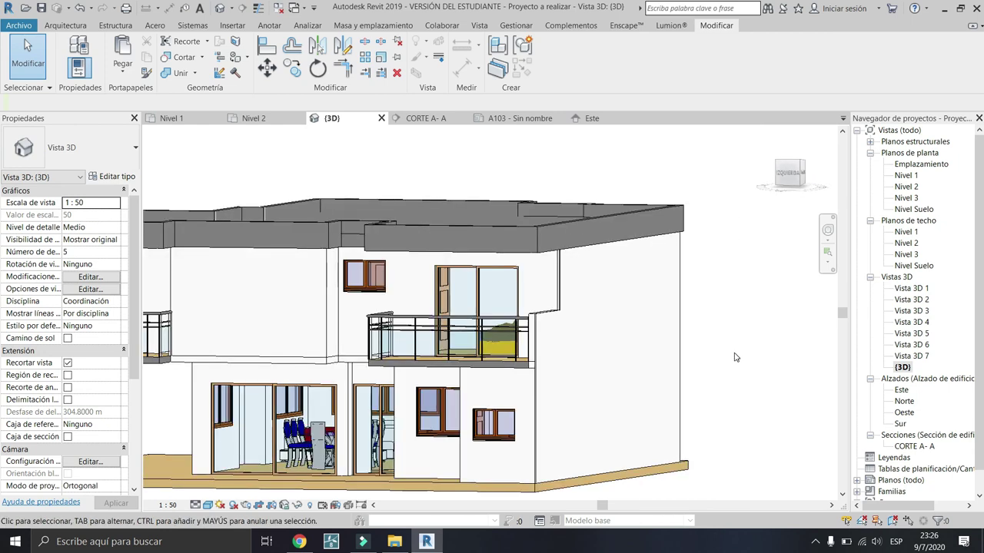
mouse_move(734, 358)
middle_mouse_down("shift")
mouse_move(787, 340)
mouse_move(769, 325)
middle_mouse_up("shift")
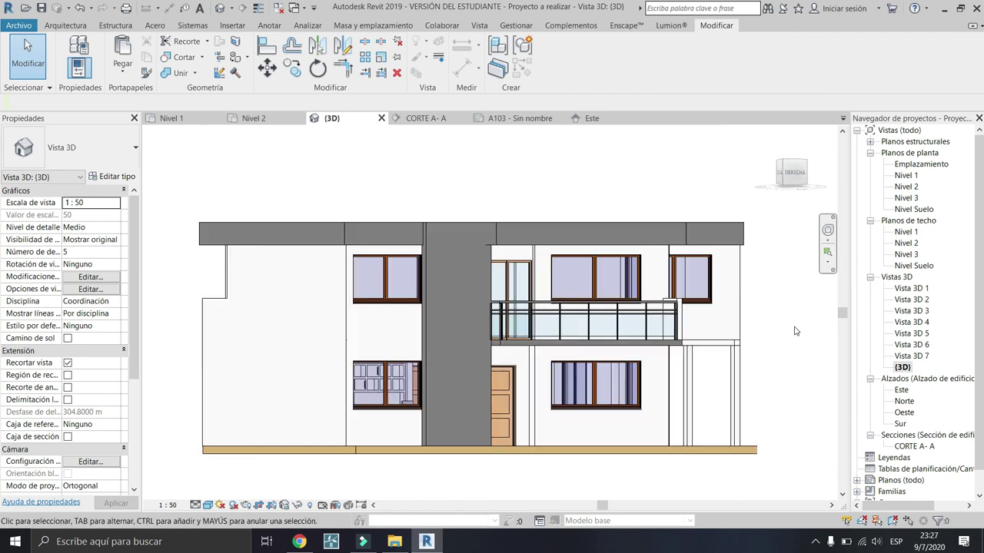
left_click(519, 118)
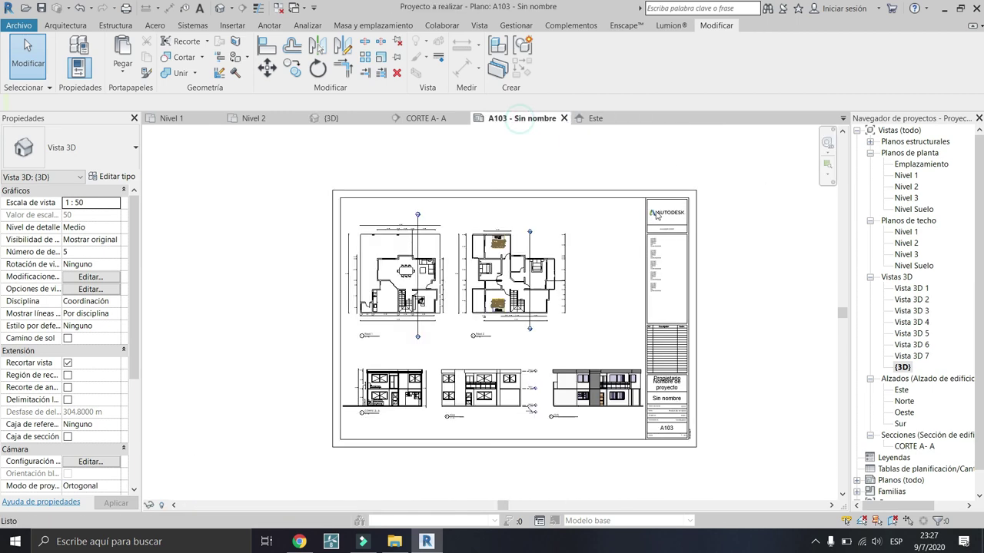